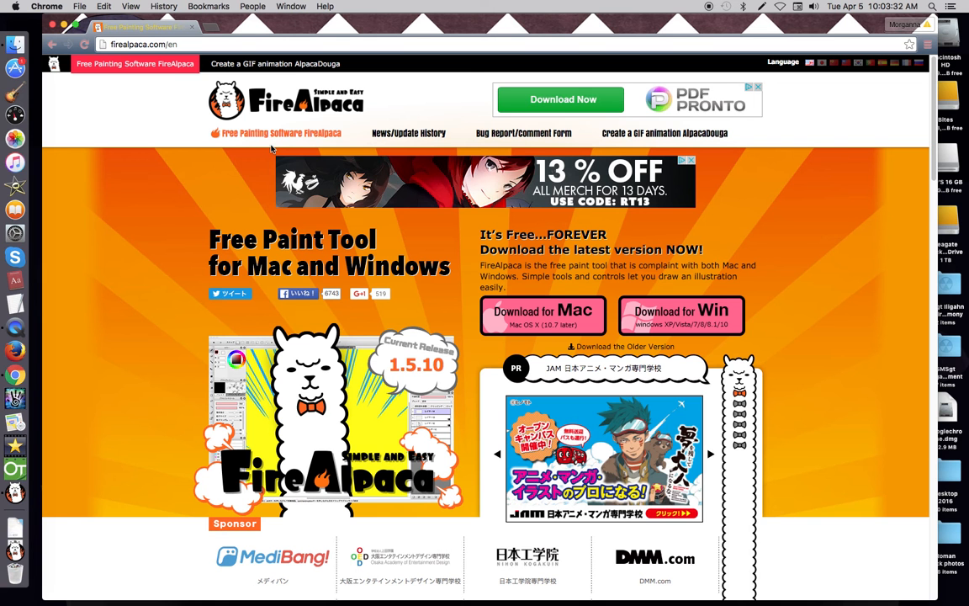
Switch to FireAlpaca and dismiss its startup announcement
{"action": "right_click", "coordinate": [17, 492]}
{"action": "left_click", "coordinate": [163, 340]}
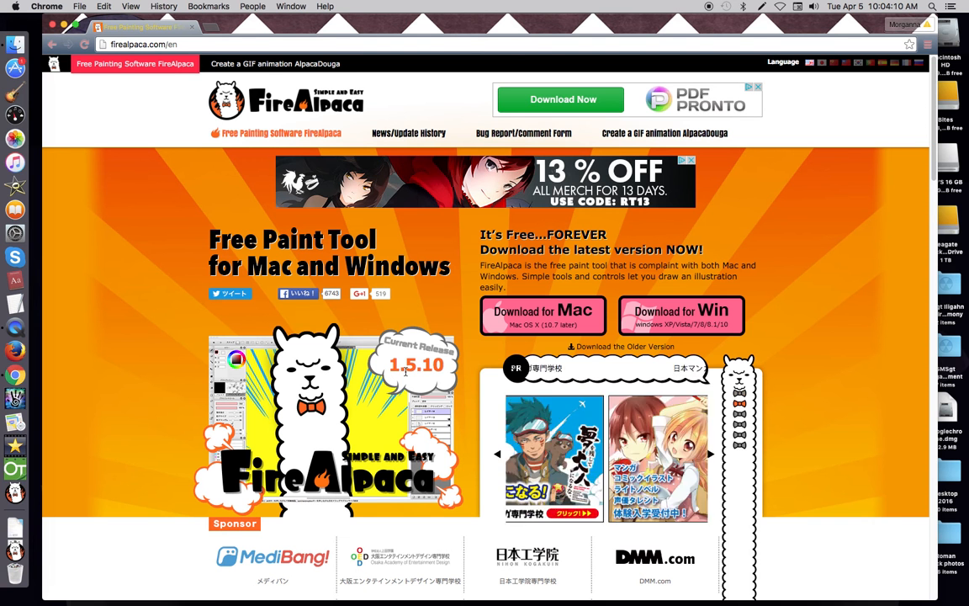
{"action": "left_click", "coordinate": [26, 498]}
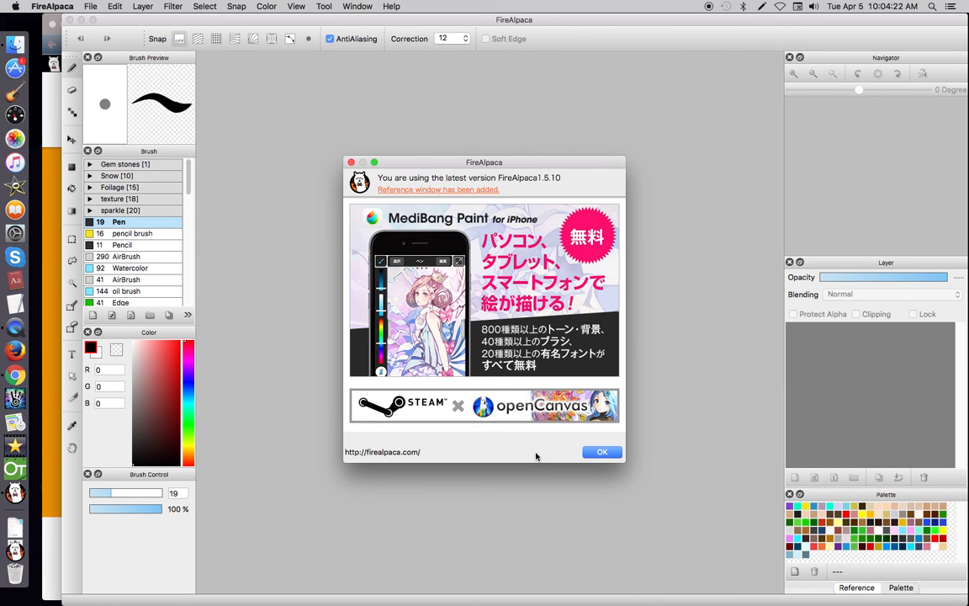
{"action": "left_click", "coordinate": [597, 453]}
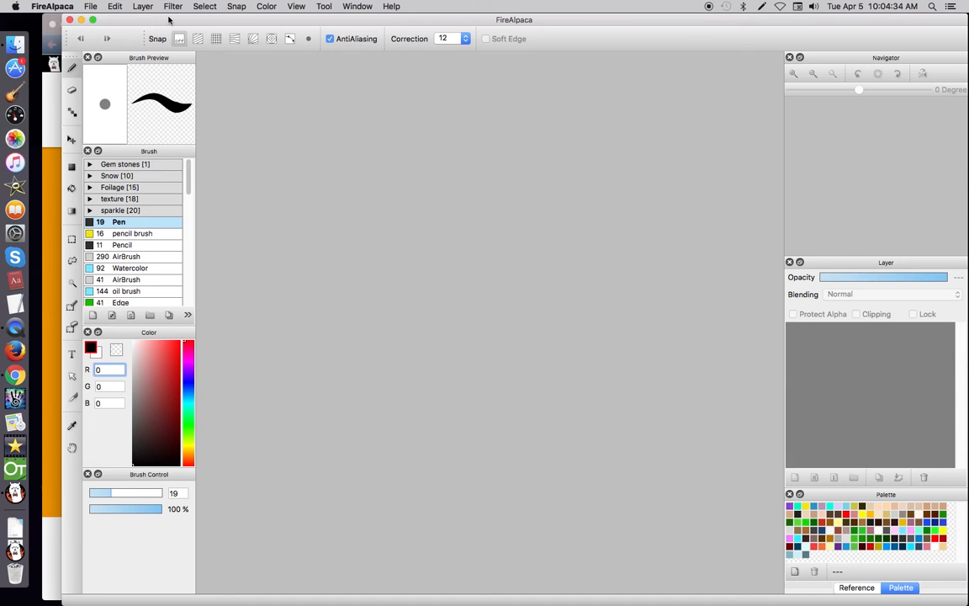
Start a new image using the 2700 px * 2100 px (350 dpi) size from the history
{"action": "left_click", "coordinate": [91, 7]}
{"action": "left_click", "coordinate": [98, 22]}
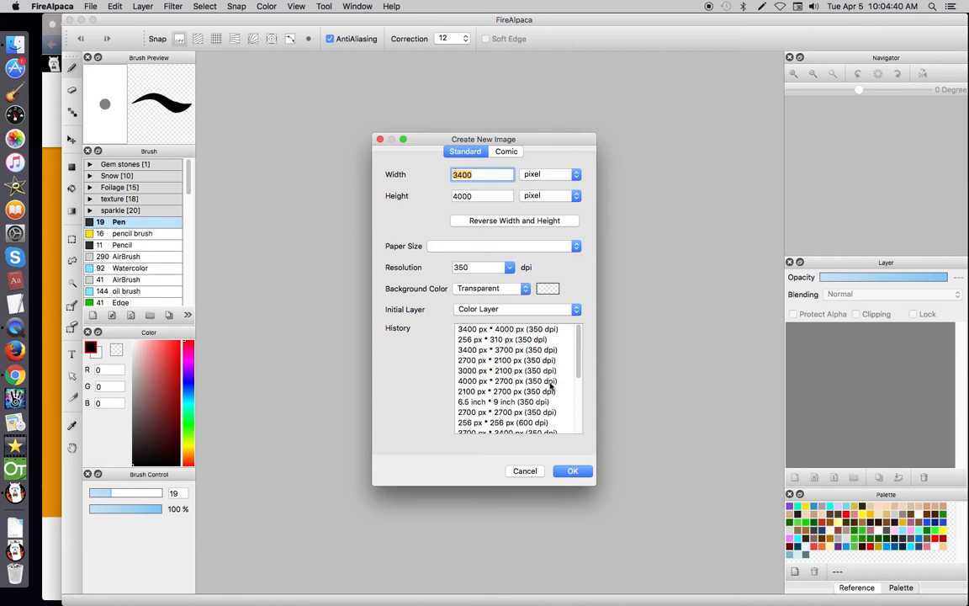
{"action": "scroll", "coordinate": [575, 360], "scroll_direction": "down", "scroll_amount": 1}
{"action": "scroll", "coordinate": [575, 360], "scroll_direction": "down", "scroll_amount": 5}
{"action": "scroll", "coordinate": [564, 364], "scroll_direction": "up", "scroll_amount": 6}
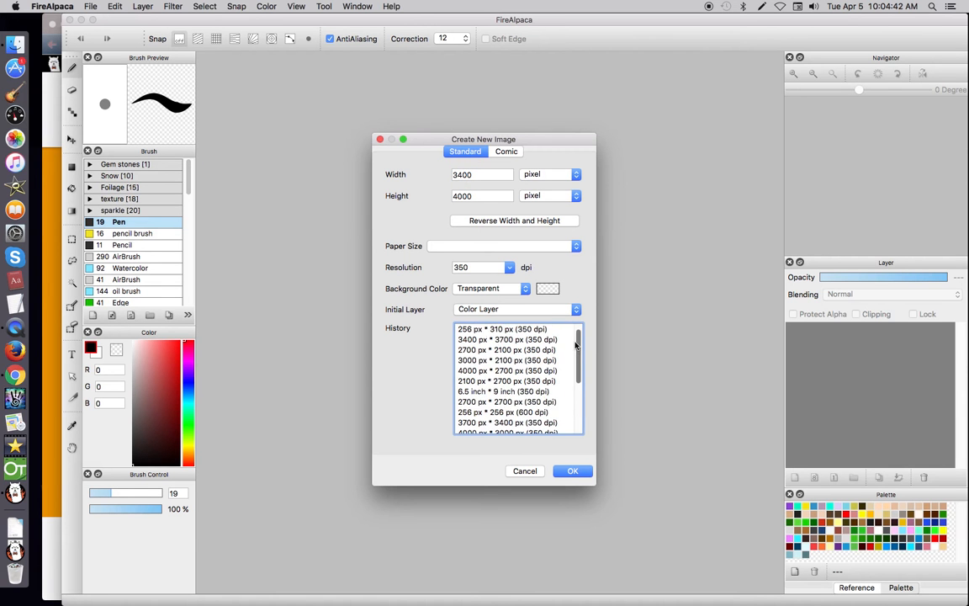
{"action": "left_click", "coordinate": [542, 360]}
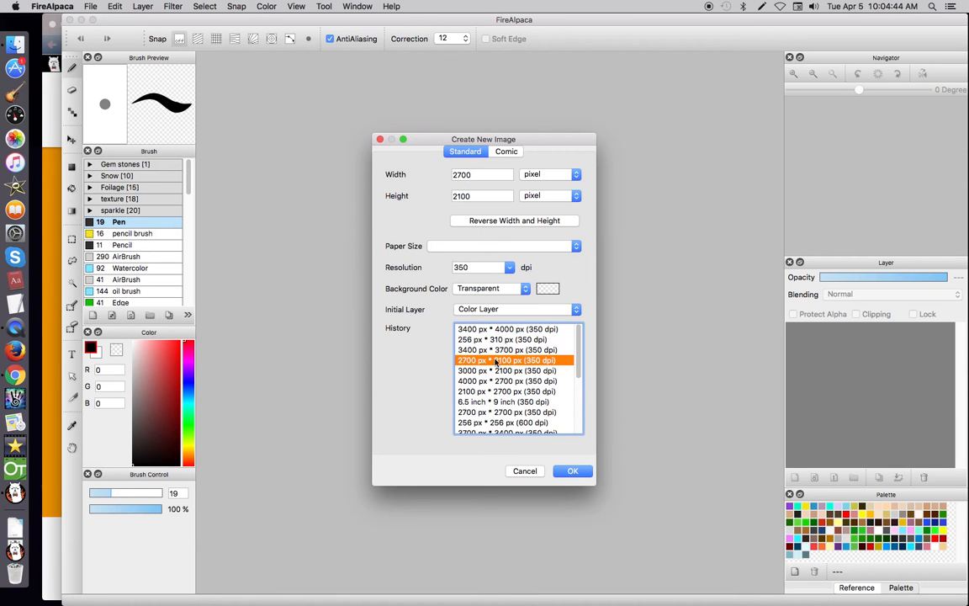
{"action": "scroll", "coordinate": [577, 394], "scroll_direction": "down", "scroll_amount": 5}
{"action": "scroll", "coordinate": [579, 394], "scroll_direction": "up", "scroll_amount": 3}
{"action": "scroll", "coordinate": [578, 393], "scroll_direction": "up", "scroll_amount": 3}
Review the available units, paper sizes and resolutions for the new image
{"action": "left_click", "coordinate": [575, 174]}
{"action": "left_click", "coordinate": [445, 196]}
{"action": "left_click", "coordinate": [571, 246]}
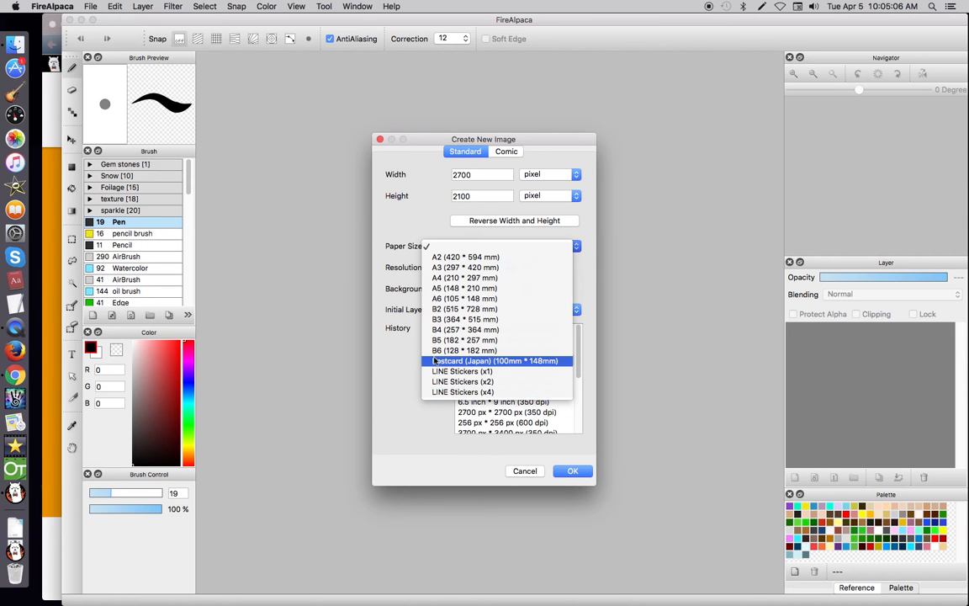
{"action": "left_click", "coordinate": [390, 359]}
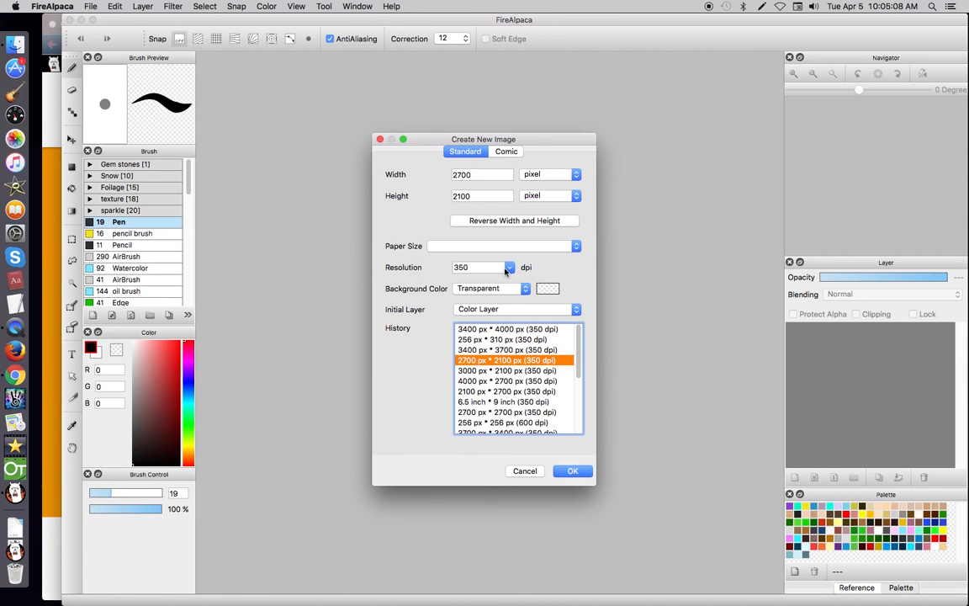
{"action": "left_click", "coordinate": [507, 269]}
{"action": "left_click", "coordinate": [418, 342]}
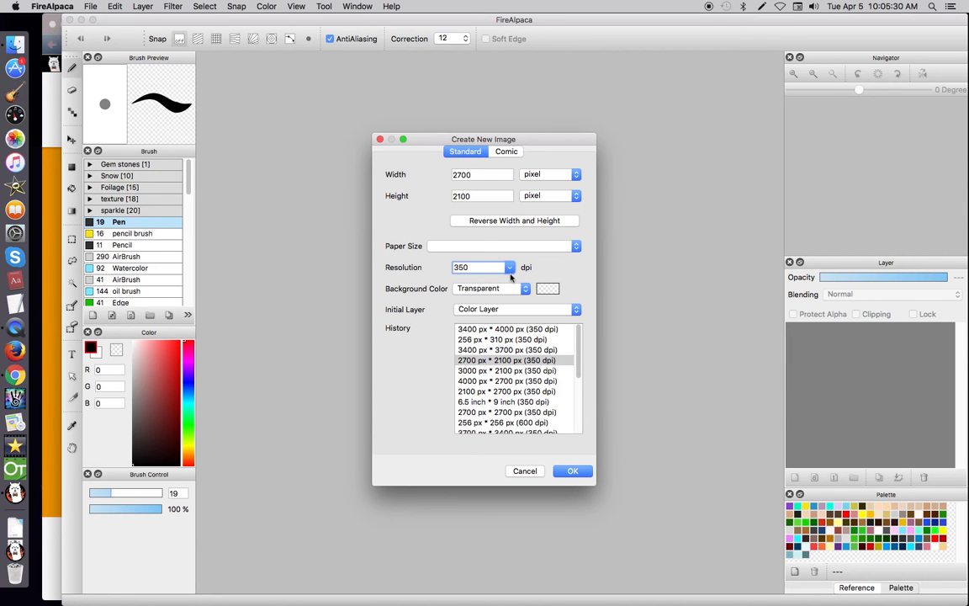
Try the Color background option and its colour picker, and return the background to Transparent
{"action": "left_click", "coordinate": [492, 289]}
{"action": "left_click", "coordinate": [494, 300]}
{"action": "left_click", "coordinate": [508, 293]}
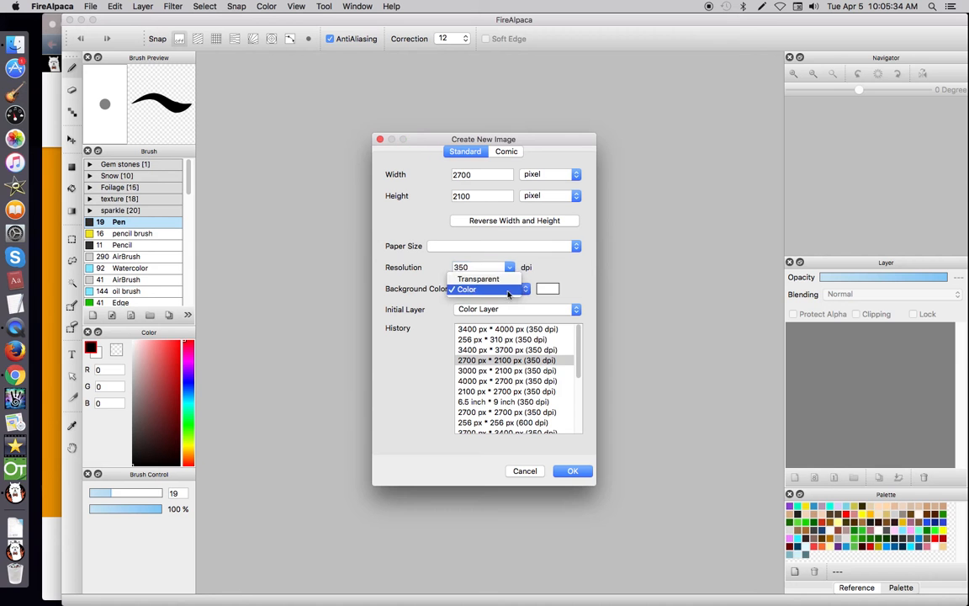
{"action": "left_click", "coordinate": [553, 288]}
{"action": "left_click", "coordinate": [553, 289]}
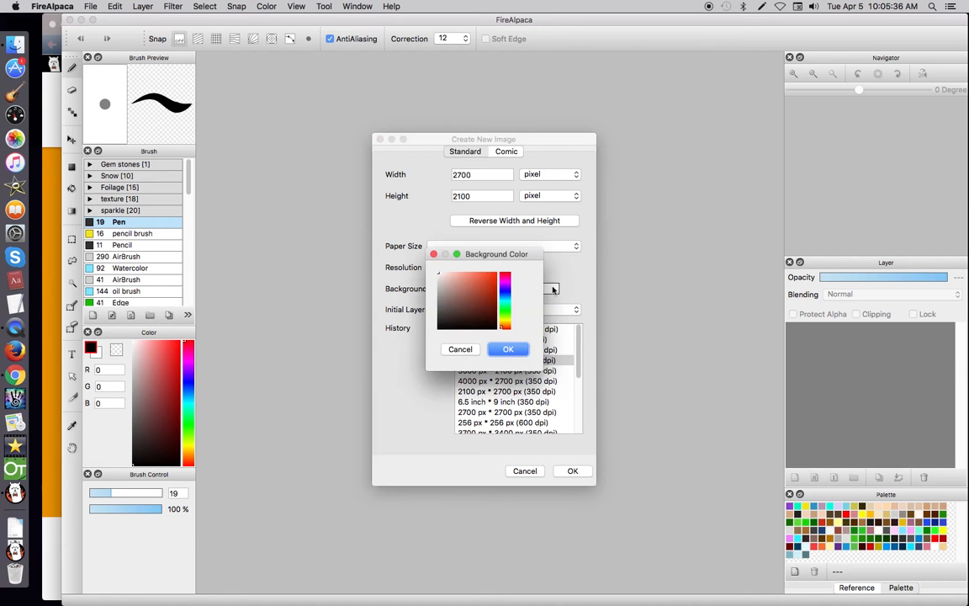
{"action": "left_click", "coordinate": [459, 349]}
{"action": "left_click", "coordinate": [503, 289]}
{"action": "left_click", "coordinate": [503, 278]}
Check the initial layer types and create the image, keeping Color Layer
{"action": "left_click", "coordinate": [486, 310]}
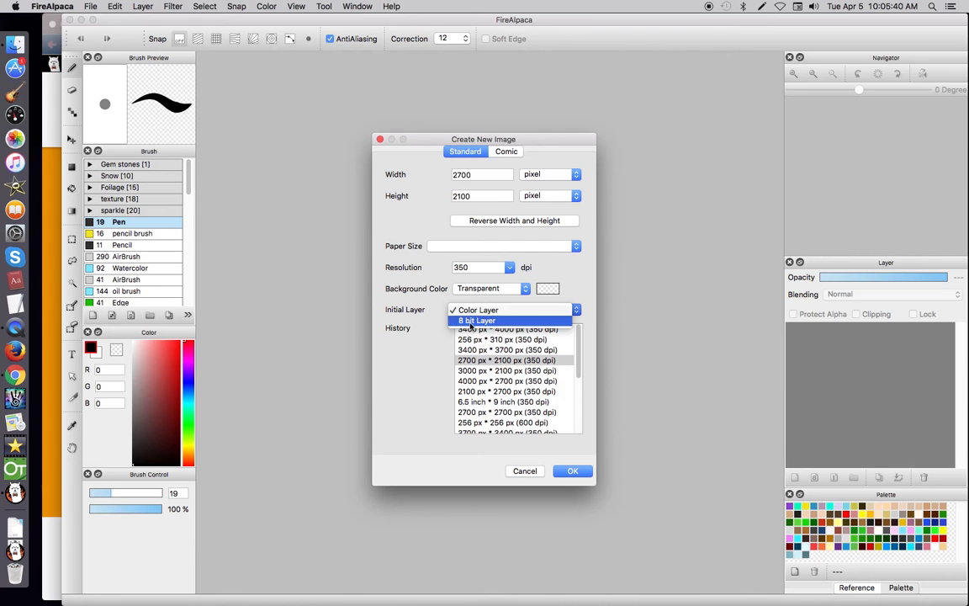
{"action": "left_click", "coordinate": [407, 344]}
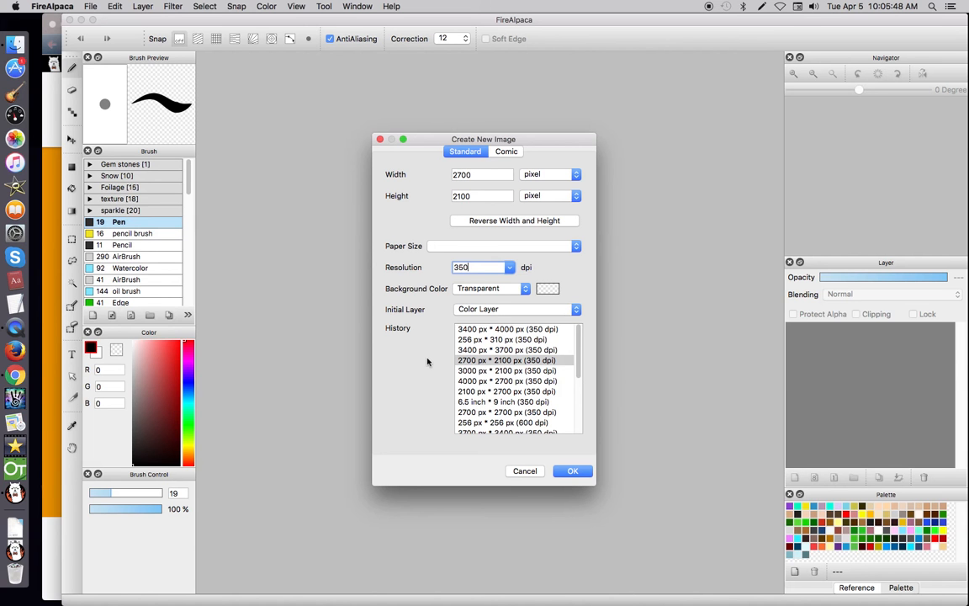
{"action": "left_click", "coordinate": [573, 473]}
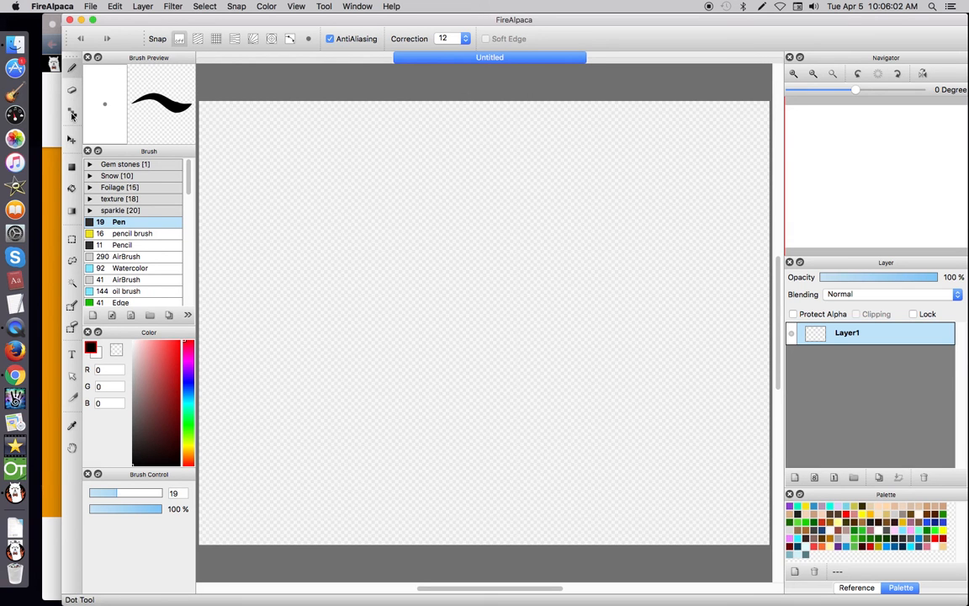
Draw a black zigzag stroke with the size 19 Pen and erase small gaps across its upper part
{"action": "mouse_move", "coordinate": [259, 137]}
{"action": "left_mouse_down"}
{"action": "mouse_move", "coordinate": [331, 206]}
{"action": "mouse_move", "coordinate": [417, 246]}
{"action": "mouse_move", "coordinate": [306, 243]}
{"action": "mouse_move", "coordinate": [310, 343]}
{"action": "mouse_move", "coordinate": [358, 336]}
{"action": "left_mouse_up"}
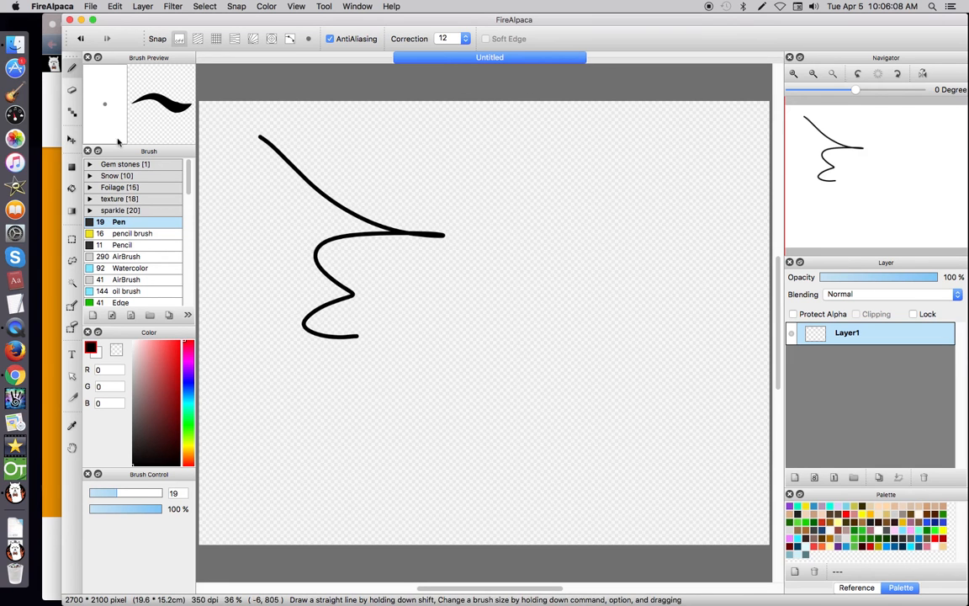
{"action": "left_click", "coordinate": [73, 91]}
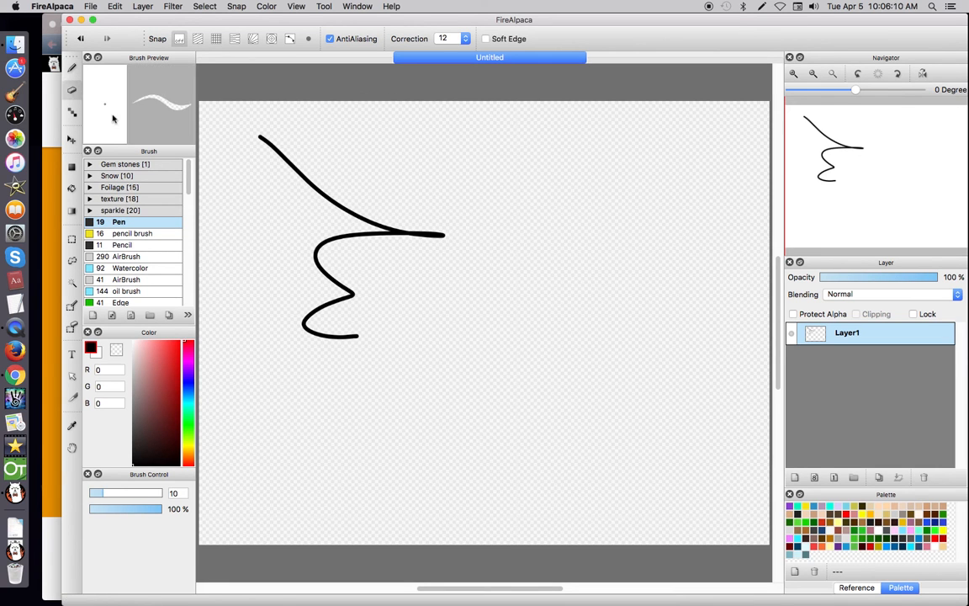
{"action": "left_click_drag", "start_coordinate": [332, 194], "coordinate": [324, 198]}
Draw a thin looping squiggle beside the zigzag stroke with the 3-pixel Dot tool and check the other dot sizes
{"action": "left_click", "coordinate": [73, 112]}
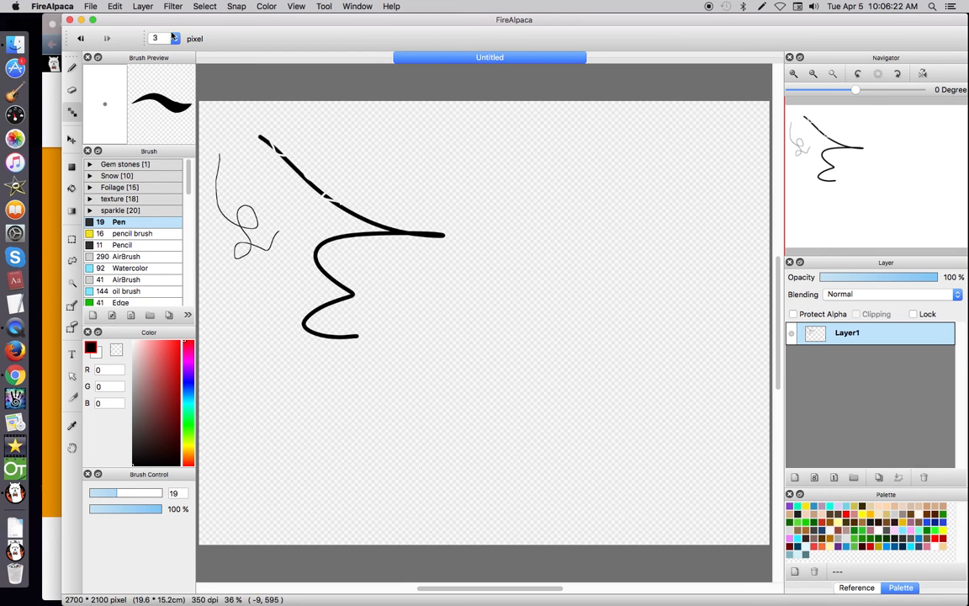
{"action": "left_click", "coordinate": [174, 38]}
{"action": "left_click", "coordinate": [229, 65]}
Move the drawn strokes on Layer1 down and right toward the middle of the canvas
{"action": "left_click", "coordinate": [71, 138]}
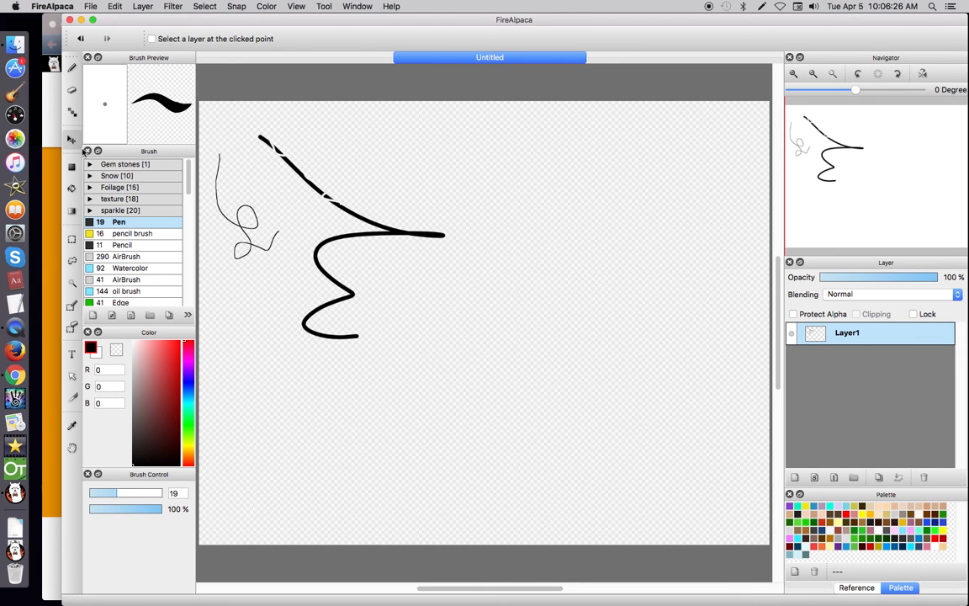
{"action": "left_click", "coordinate": [323, 7]}
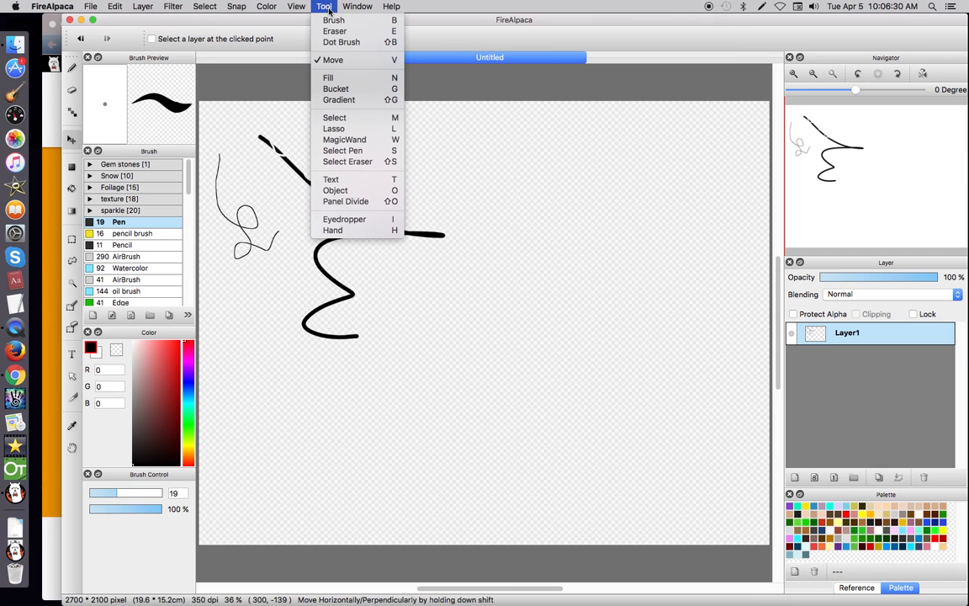
{"action": "left_click", "coordinate": [333, 61]}
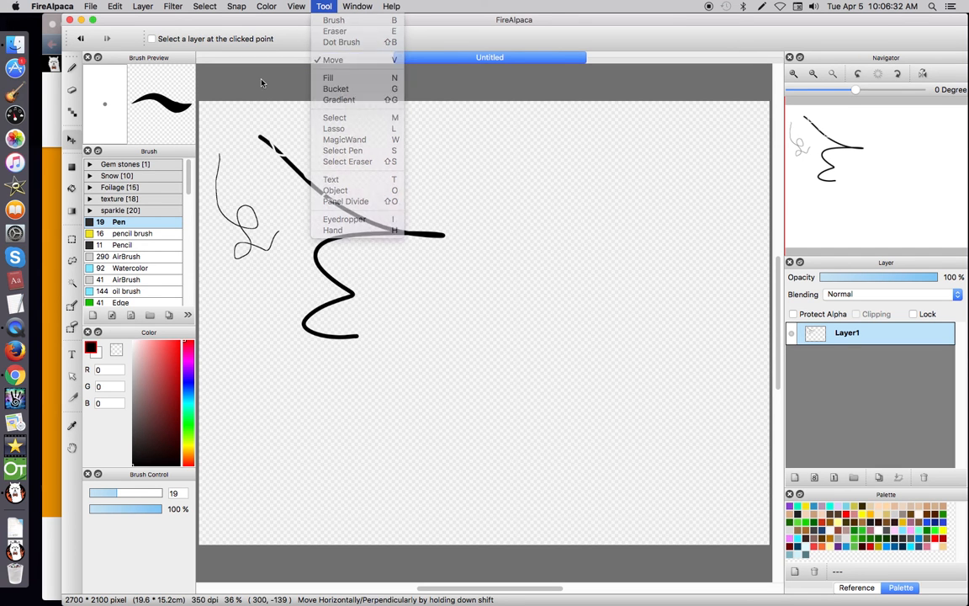
{"action": "mouse_move", "coordinate": [335, 181]}
{"action": "left_mouse_down"}
{"action": "mouse_move", "coordinate": [417, 192]}
{"action": "mouse_move", "coordinate": [475, 243]}
{"action": "mouse_move", "coordinate": [398, 230]}
{"action": "mouse_move", "coordinate": [478, 256]}
{"action": "left_mouse_up"}
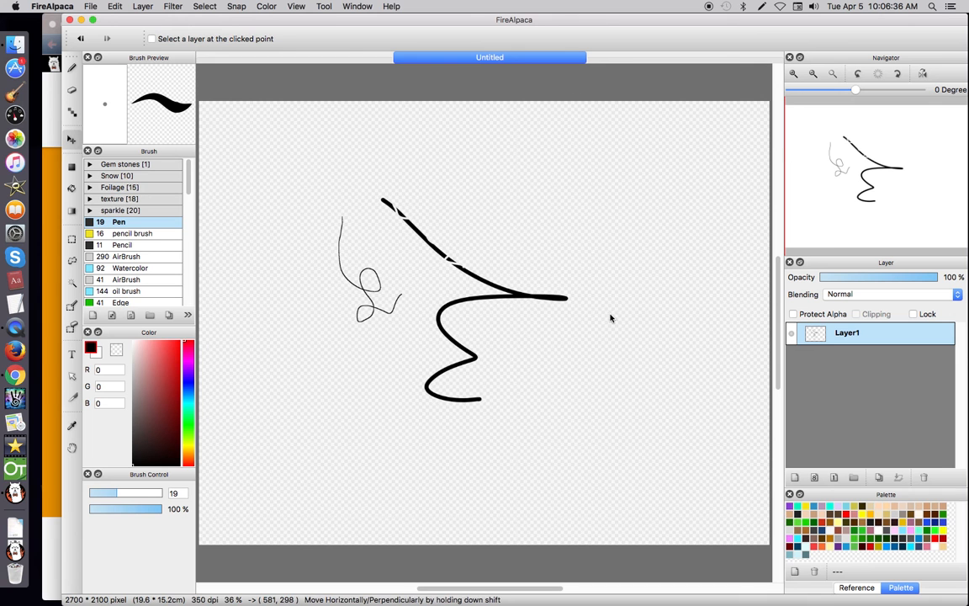
Cover the strokes with a large solid black rectangle using the Fill tool
{"action": "left_click", "coordinate": [72, 166]}
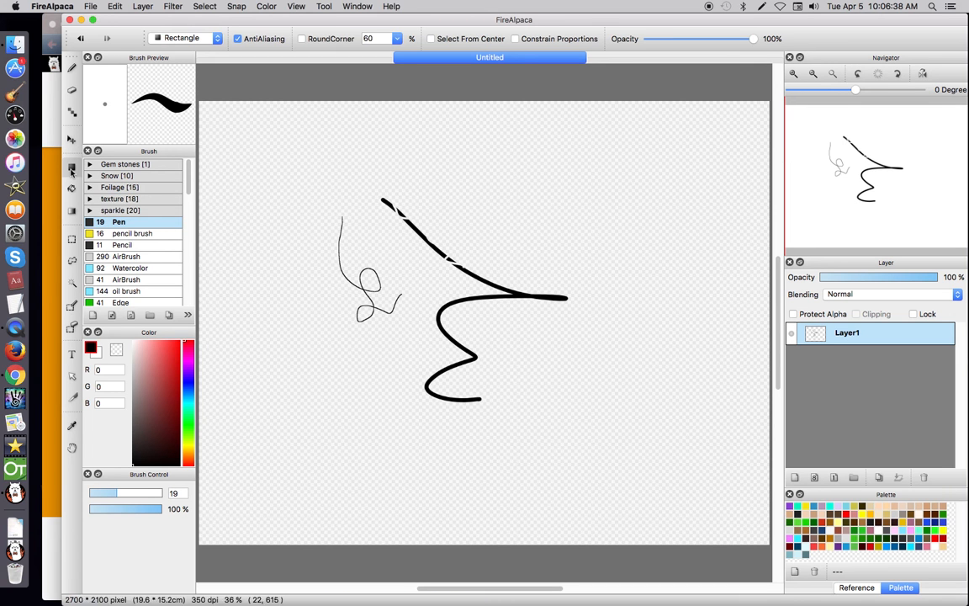
{"action": "left_click", "coordinate": [322, 6]}
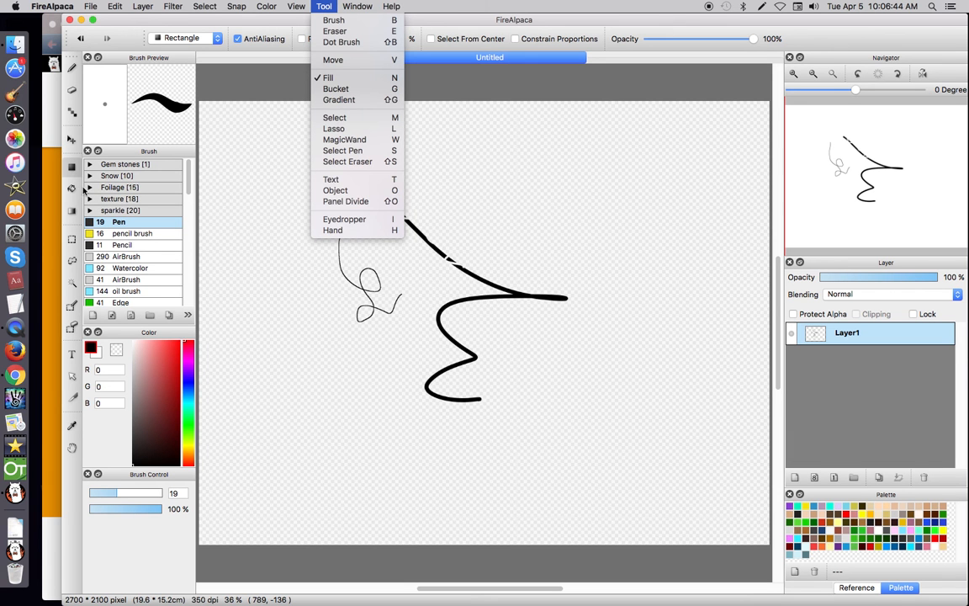
{"action": "left_click", "coordinate": [232, 93]}
{"action": "left_click_drag", "start_coordinate": [219, 124], "coordinate": [598, 438]}
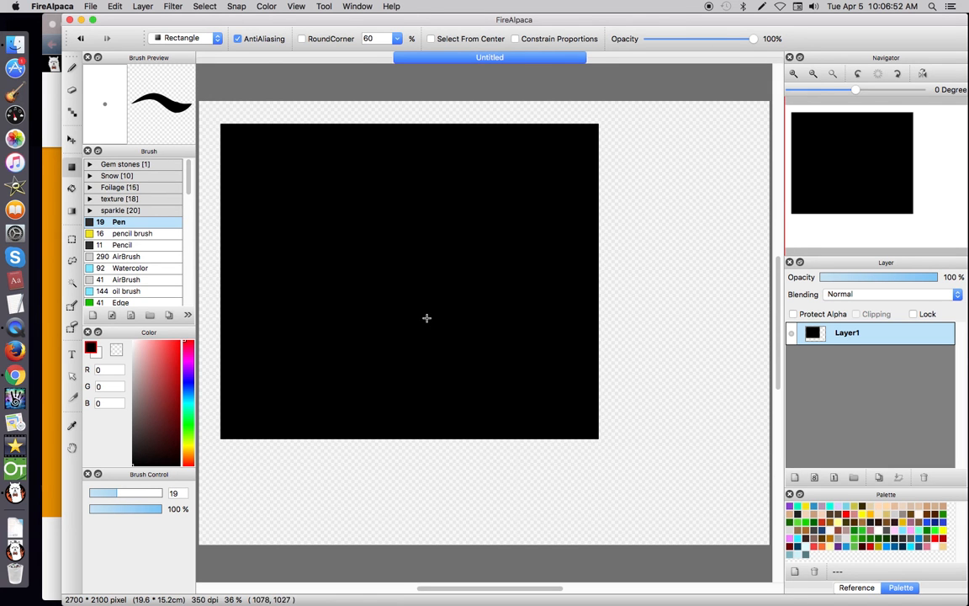
Fill the remaining transparent area around the rectangle with black using the Bucket tool, keeping Expand at 1 pixel
{"action": "left_click", "coordinate": [72, 189]}
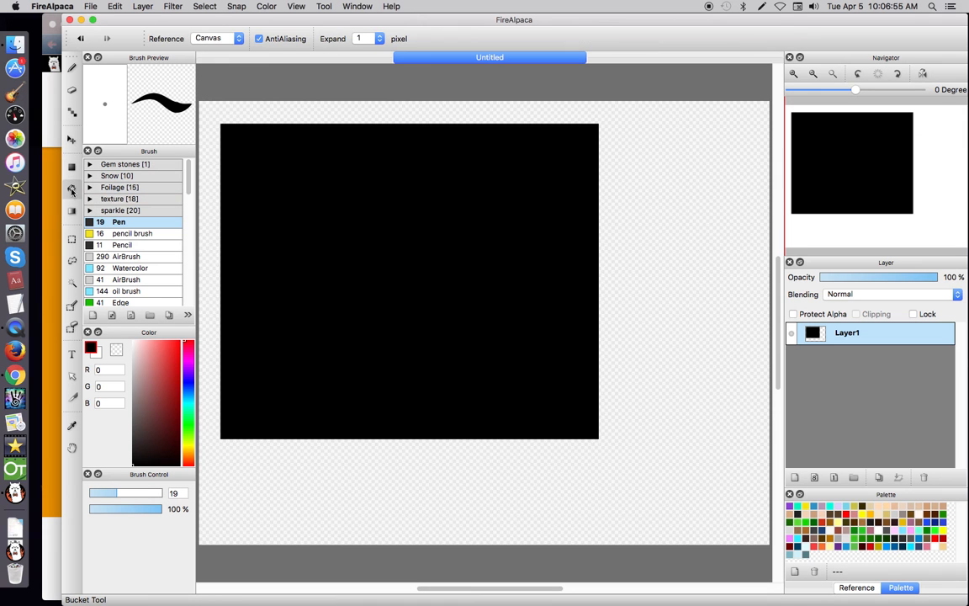
{"action": "left_click", "coordinate": [651, 213]}
{"action": "left_click", "coordinate": [372, 40]}
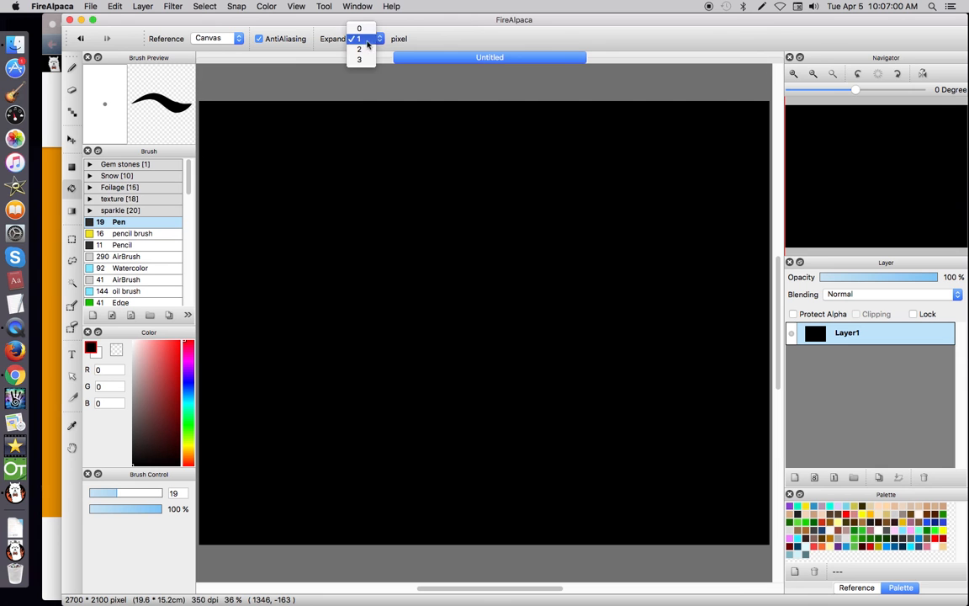
{"action": "left_click", "coordinate": [367, 42]}
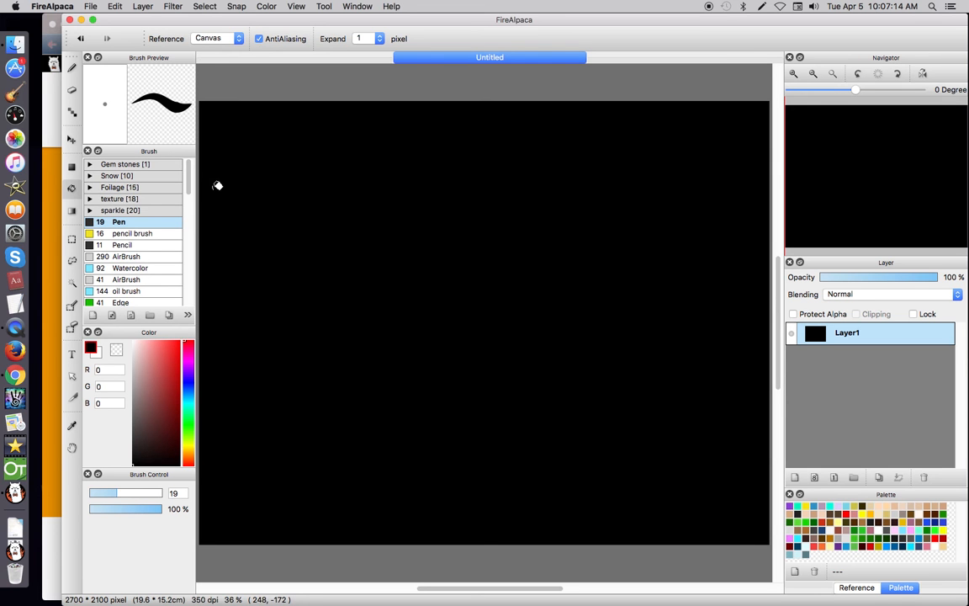
Apply a linear Foreground-Background gradient diagonally from the canvas's upper-left corner to its lower-right corner
{"action": "left_click", "coordinate": [70, 213]}
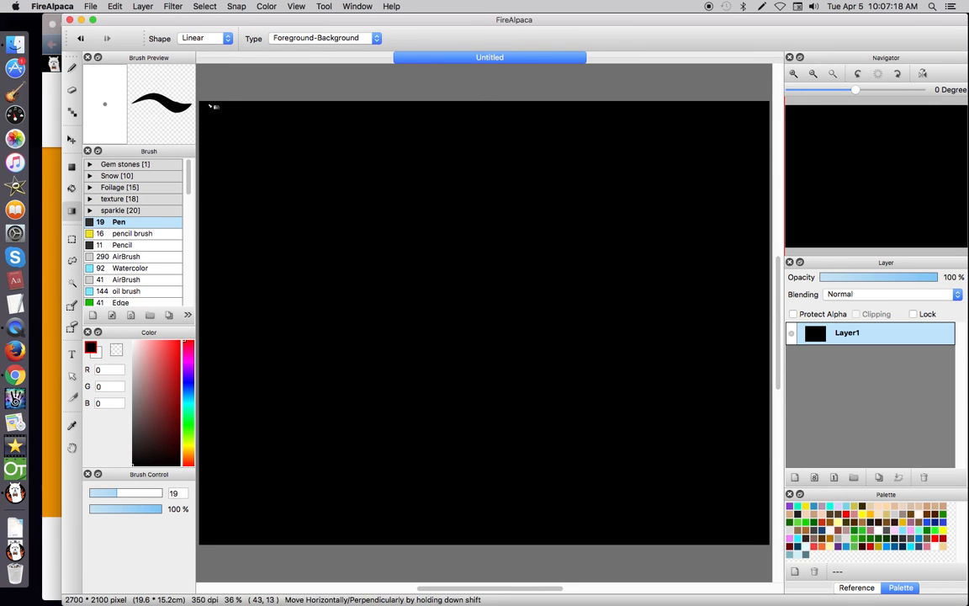
{"action": "left_click_drag", "start_coordinate": [201, 102], "coordinate": [774, 545]}
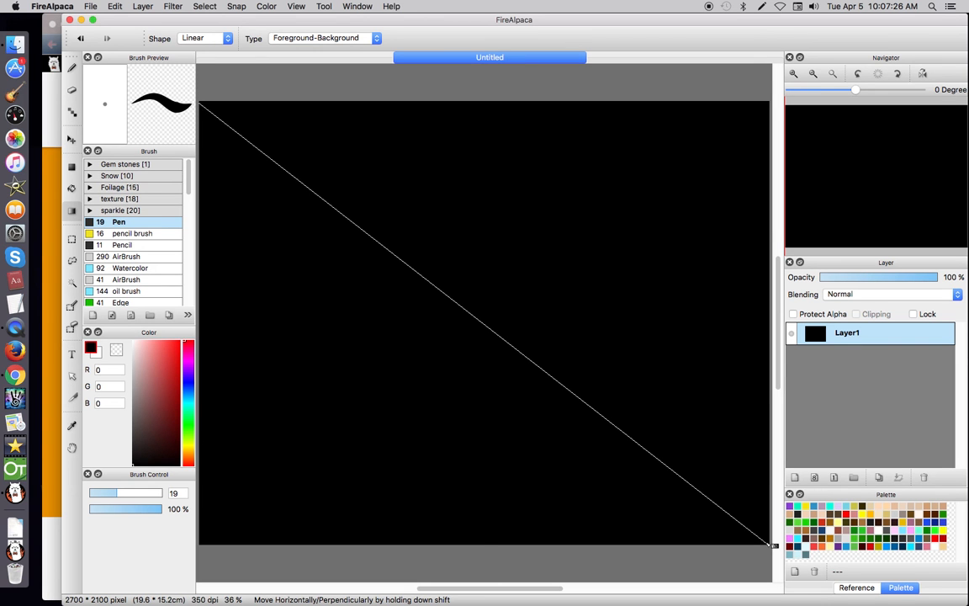
{"action": "left_click_drag", "start_coordinate": [774, 545], "coordinate": [774, 545]}
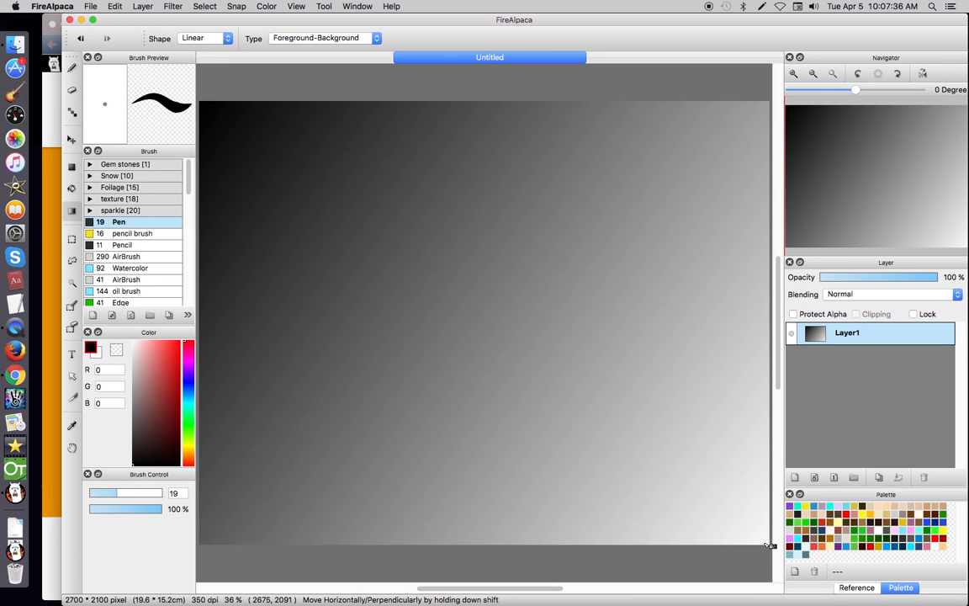
Select a rectangular area of about 1545 by 1305 pixels on the gradient and check the other selection shapes
{"action": "left_click", "coordinate": [72, 239]}
{"action": "left_click_drag", "start_coordinate": [276, 138], "coordinate": [602, 412]}
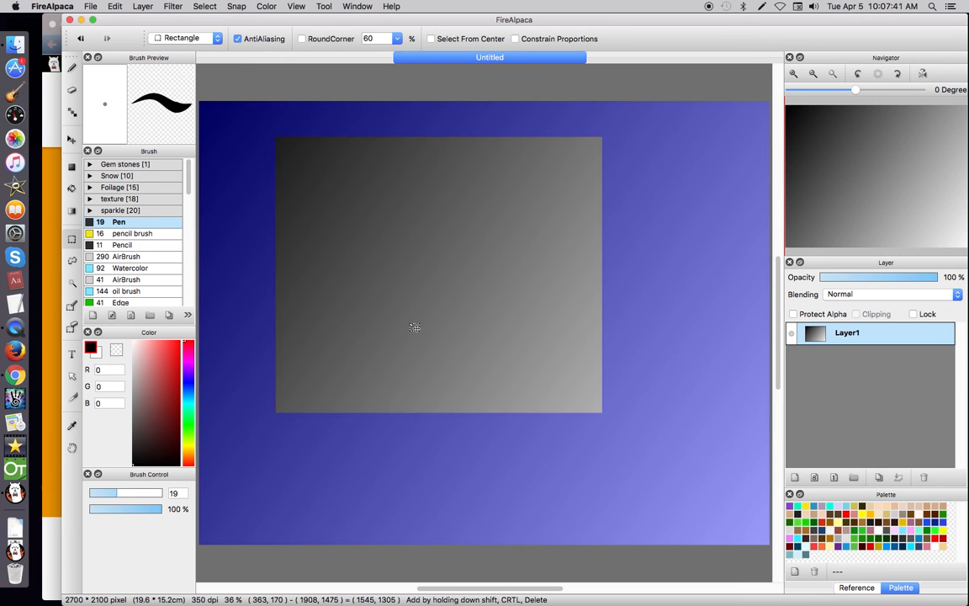
{"action": "left_click", "coordinate": [200, 40]}
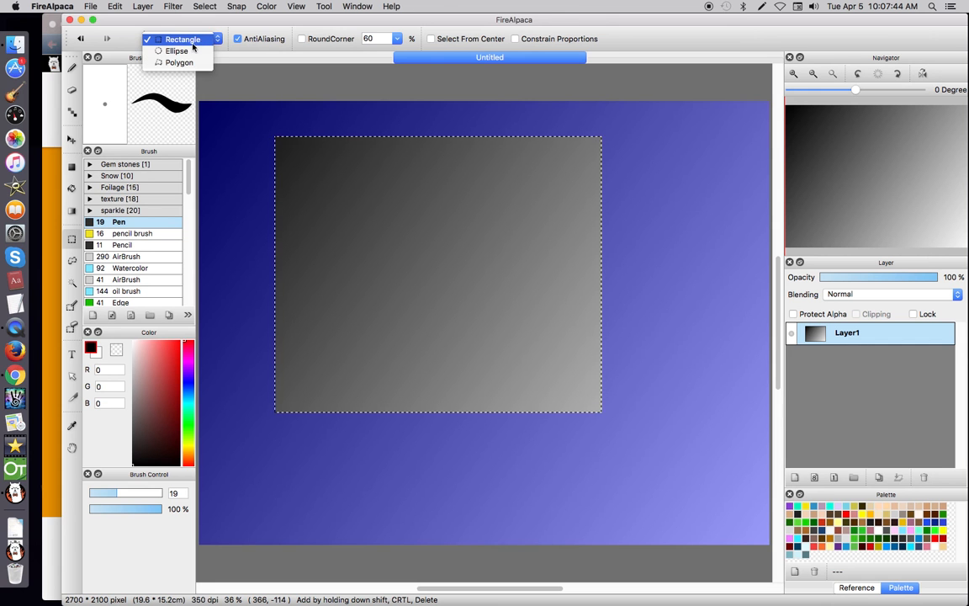
{"action": "left_click", "coordinate": [231, 78]}
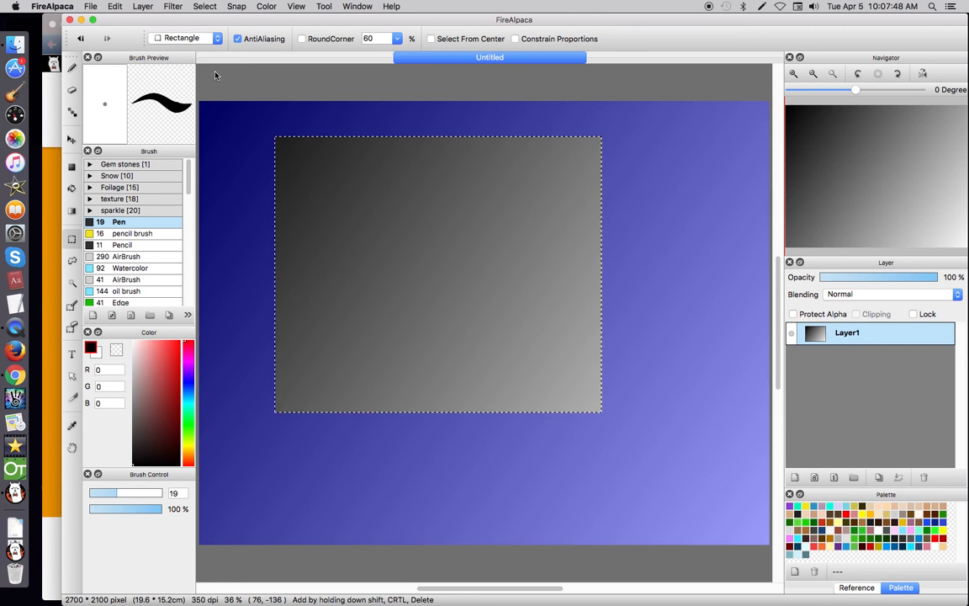
Select an irregular six-sided area in the gradient's upper-left part using the Polygon selection shape
{"action": "left_click", "coordinate": [206, 37]}
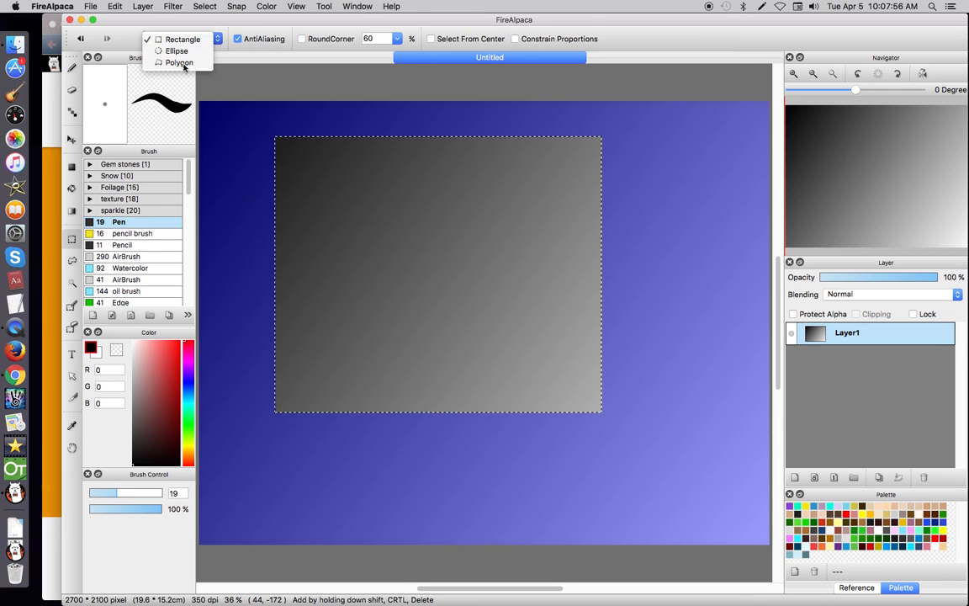
{"action": "left_click", "coordinate": [180, 62]}
{"action": "left_click", "coordinate": [261, 194]}
{"action": "left_click", "coordinate": [242, 291]}
{"action": "left_click", "coordinate": [319, 319]}
{"action": "left_click", "coordinate": [359, 261]}
{"action": "left_click", "coordinate": [316, 241]}
{"action": "left_click", "coordinate": [333, 167]}
{"action": "left_click", "coordinate": [264, 196]}
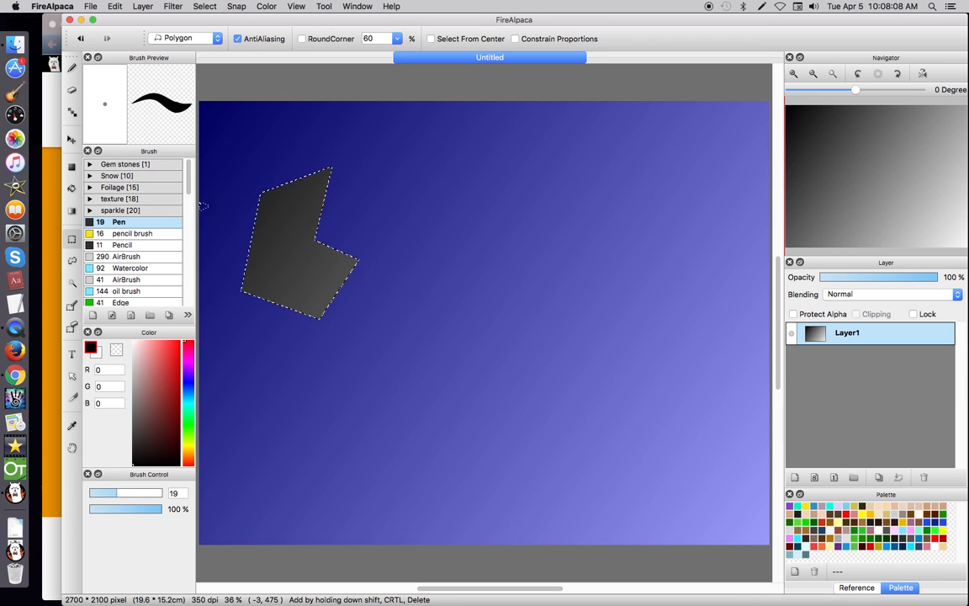
Select an irregular freehand area around the middle of the gradient with the Lasso tool
{"action": "left_click", "coordinate": [71, 260]}
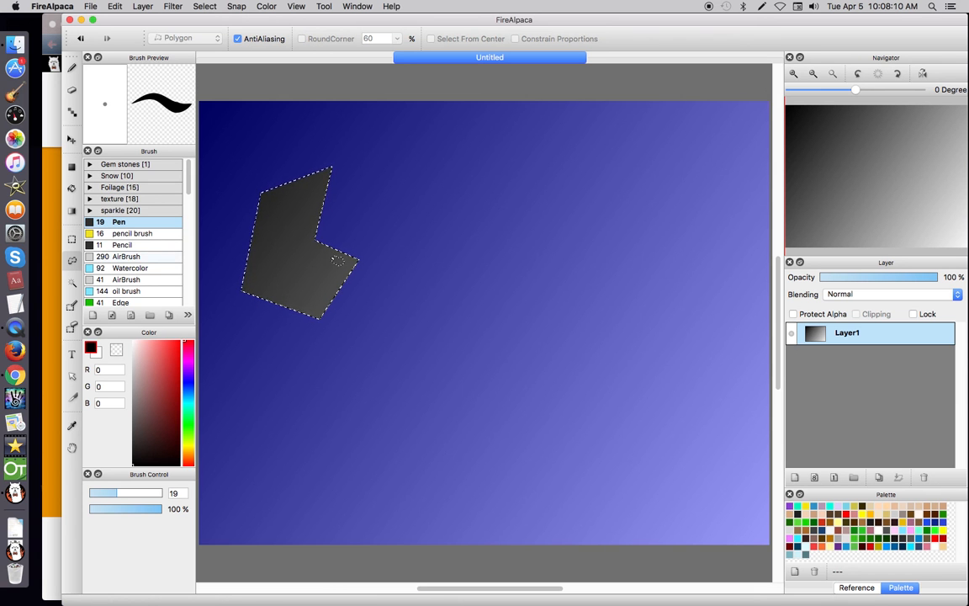
{"action": "mouse_move", "coordinate": [525, 219]}
{"action": "left_mouse_down"}
{"action": "mouse_move", "coordinate": [483, 227]}
{"action": "mouse_move", "coordinate": [514, 283]}
{"action": "mouse_move", "coordinate": [462, 339]}
{"action": "mouse_move", "coordinate": [541, 335]}
{"action": "mouse_move", "coordinate": [553, 363]}
{"action": "mouse_move", "coordinate": [631, 331]}
{"action": "mouse_move", "coordinate": [640, 278]}
{"action": "mouse_move", "coordinate": [598, 274]}
{"action": "mouse_move", "coordinate": [628, 250]}
{"action": "mouse_move", "coordinate": [581, 238]}
{"action": "mouse_move", "coordinate": [608, 214]}
{"action": "mouse_move", "coordinate": [542, 249]}
{"action": "mouse_move", "coordinate": [598, 219]}
{"action": "mouse_move", "coordinate": [553, 205]}
{"action": "mouse_move", "coordinate": [527, 219]}
{"action": "left_mouse_up"}
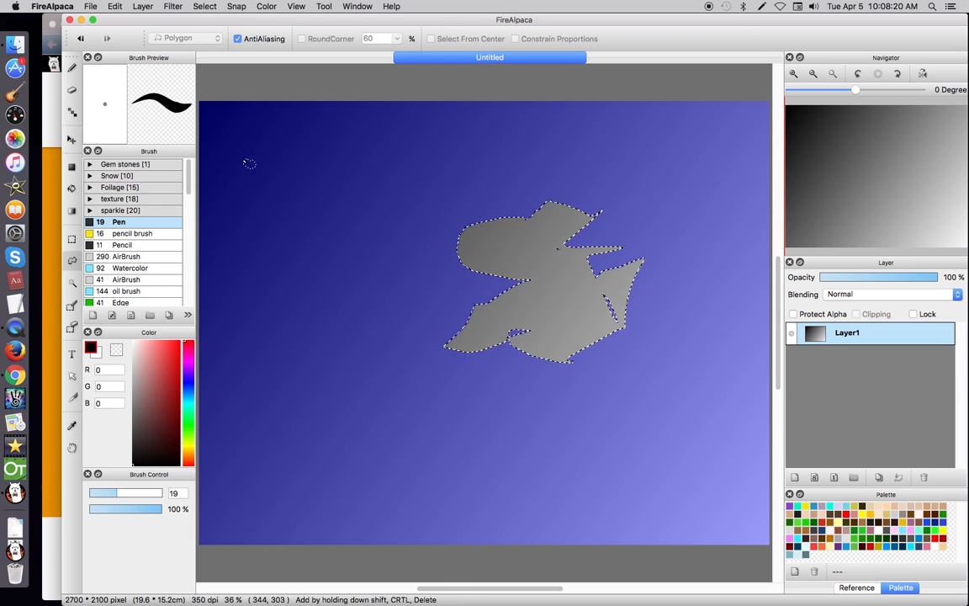
Clear the lasso selection, select a narrow diagonal band in the gradient's lower-right part with the MagicWand, and check its Reference options
{"action": "left_click", "coordinate": [72, 284]}
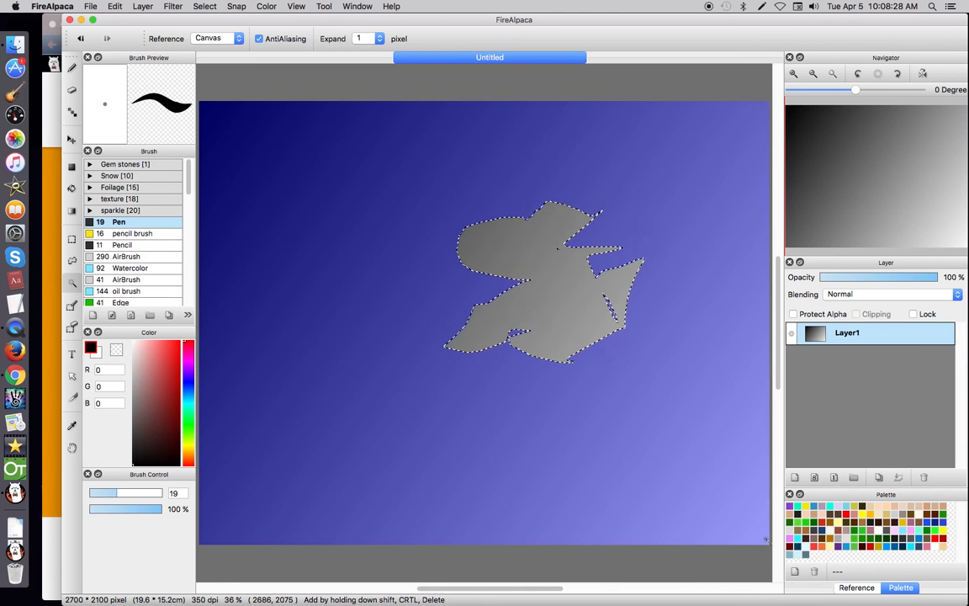
{"action": "key", "text": "super+d"}
{"action": "mouse_move", "coordinate": [713, 509]}
{"action": "left_mouse_down"}
{"action": "mouse_move", "coordinate": [629, 450]}
{"action": "mouse_move", "coordinate": [639, 455]}
{"action": "left_mouse_up"}
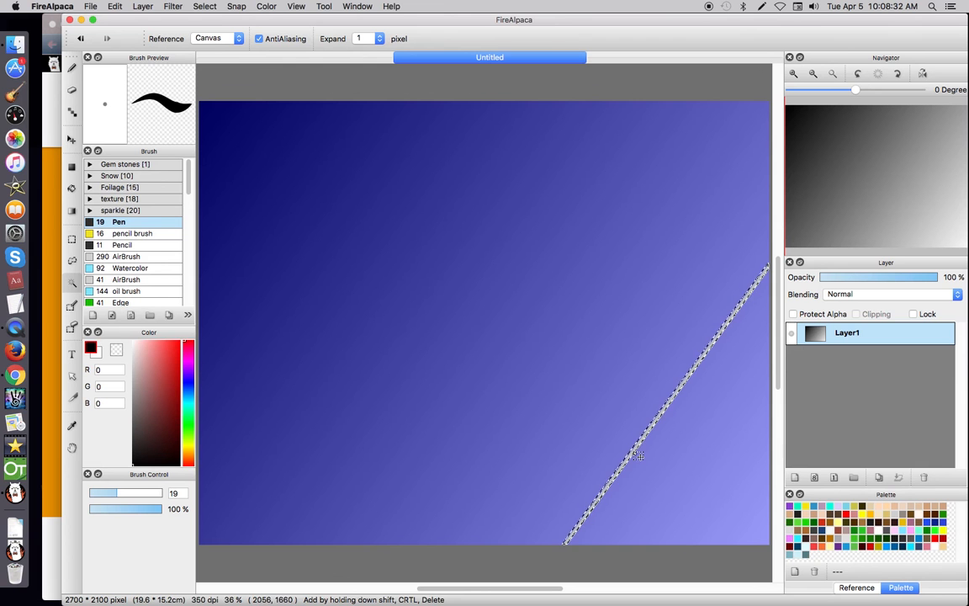
{"action": "left_click", "coordinate": [217, 40]}
{"action": "left_click", "coordinate": [246, 75]}
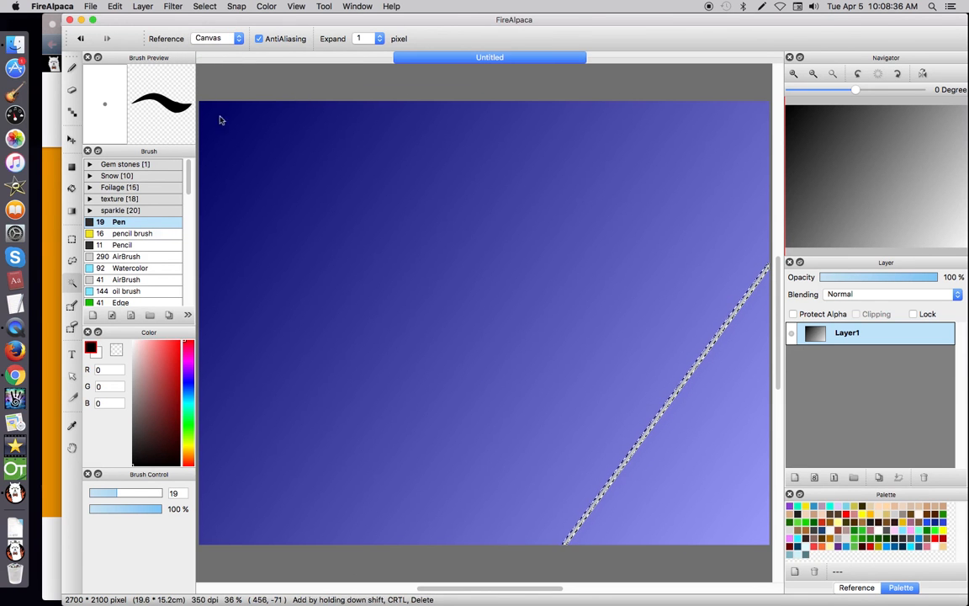
Add freehand strokes to the selection using the Select Pen with the Pen, Crayon and Candy brush 4 brushes
{"action": "left_click", "coordinate": [72, 304]}
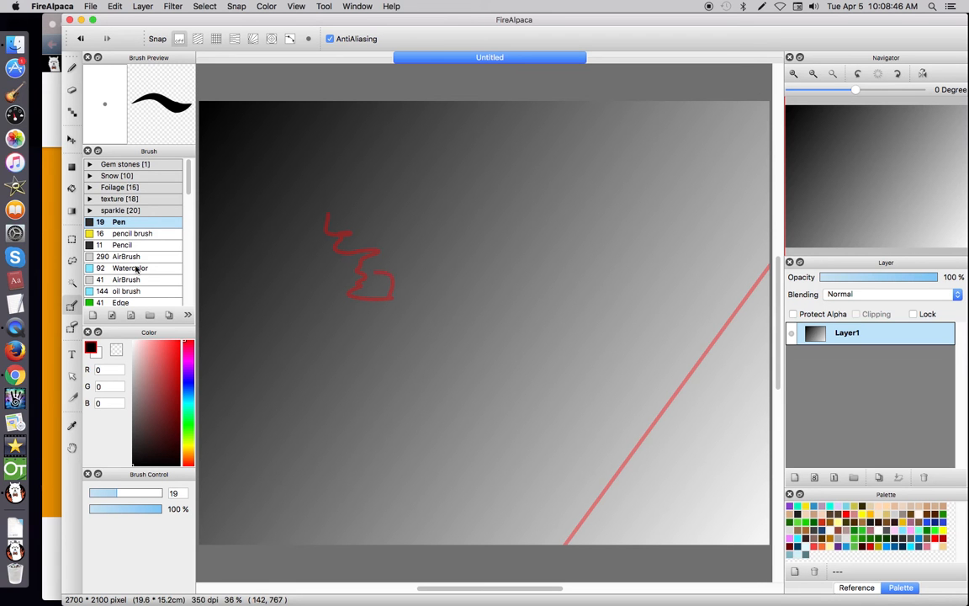
{"action": "scroll", "coordinate": [183, 211], "scroll_direction": "down", "scroll_amount": 4}
{"action": "scroll", "coordinate": [183, 212], "scroll_direction": "down", "scroll_amount": 3}
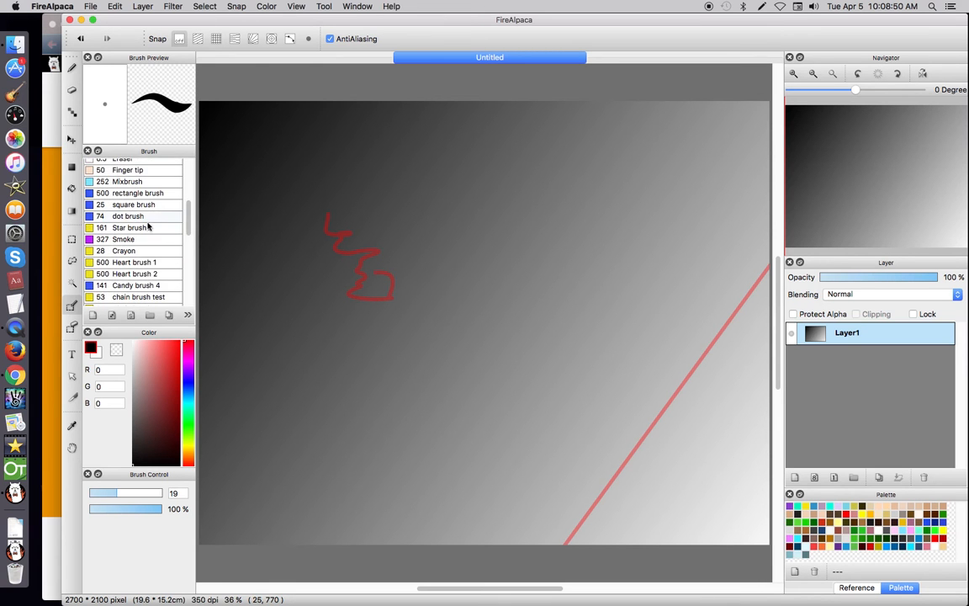
{"action": "left_click", "coordinate": [131, 251]}
{"action": "left_click_drag", "start_coordinate": [282, 305], "coordinate": [280, 305]}
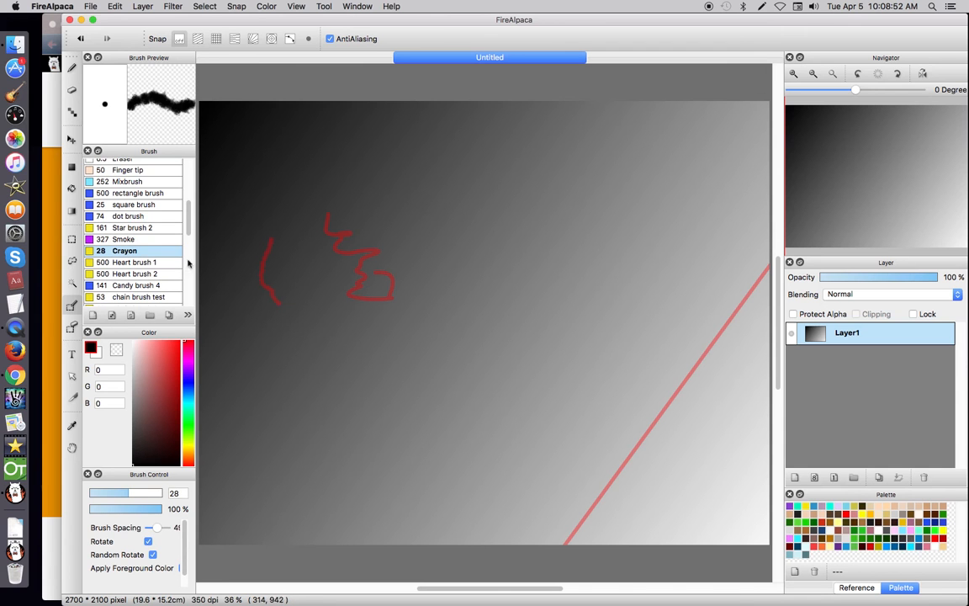
{"action": "left_click", "coordinate": [143, 286]}
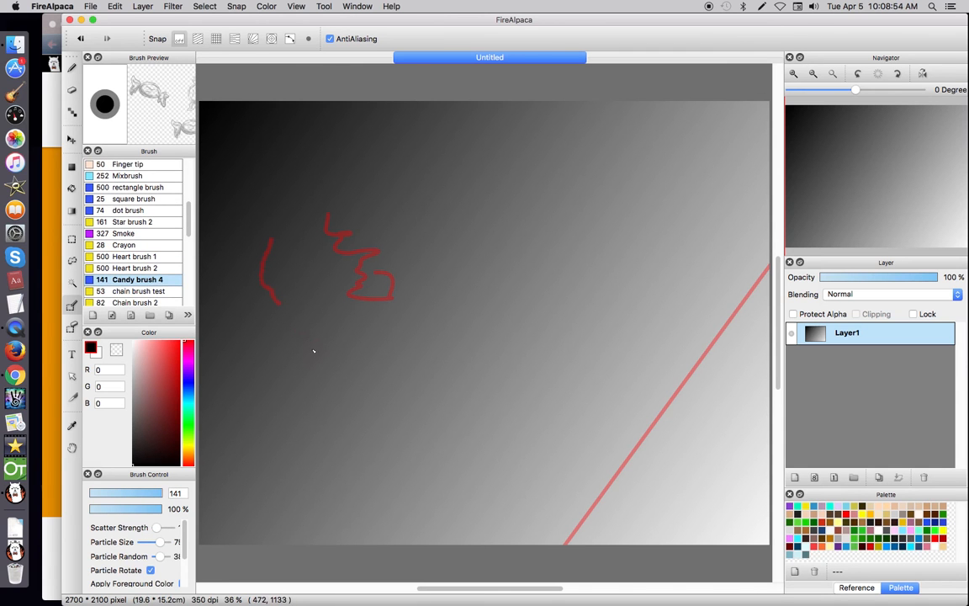
{"action": "left_click_drag", "start_coordinate": [571, 297], "coordinate": [610, 281]}
Erase a small part of the upper squiggle from the selection with the Select Eraser and choose the Pen brush
{"action": "left_click", "coordinate": [72, 328]}
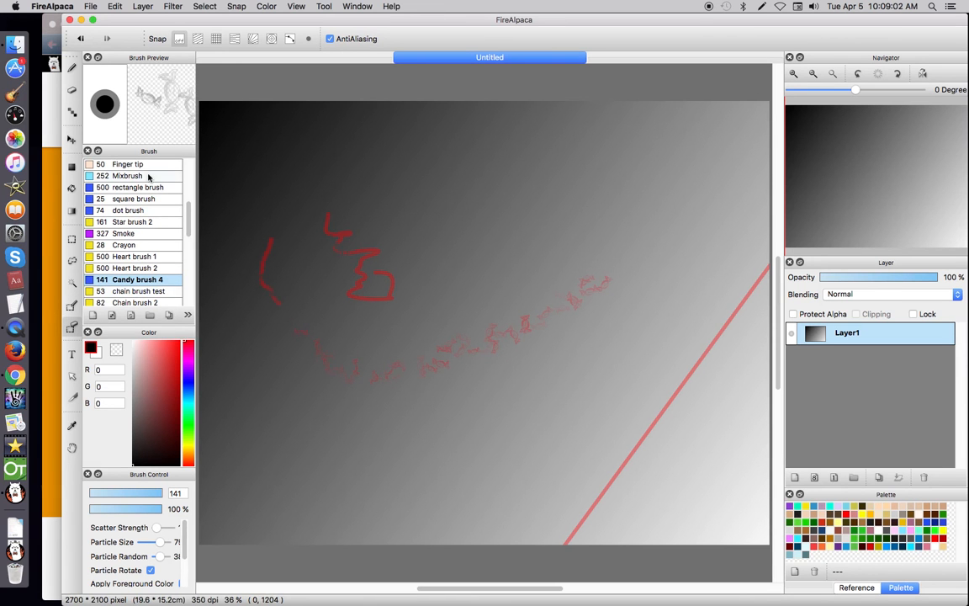
{"action": "scroll", "coordinate": [184, 211], "scroll_direction": "up", "scroll_amount": 10}
{"action": "left_click", "coordinate": [119, 195]}
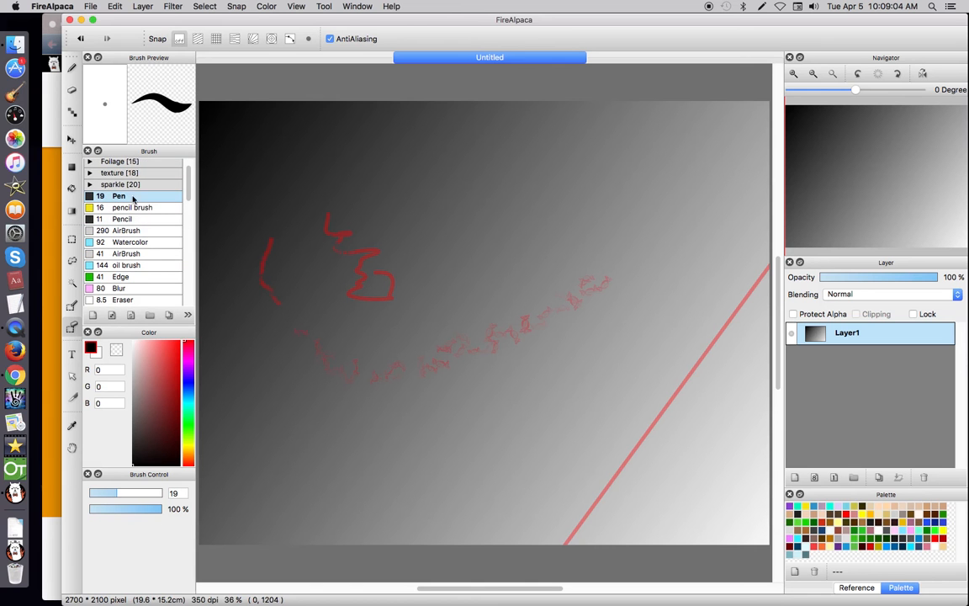
Remove the active selection so that nothing on the gradient is selected
{"action": "left_click", "coordinate": [72, 354]}
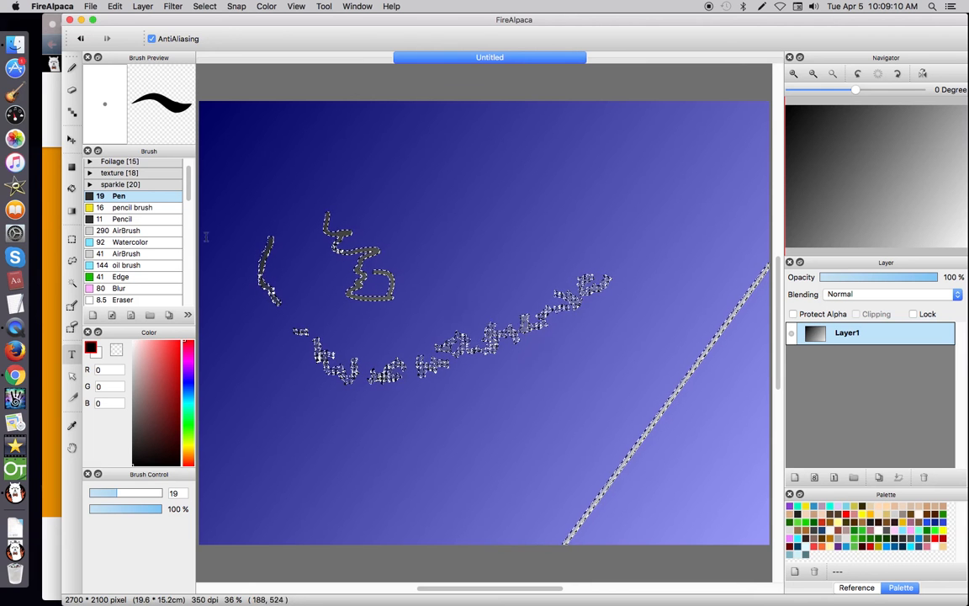
{"action": "left_click", "coordinate": [71, 239]}
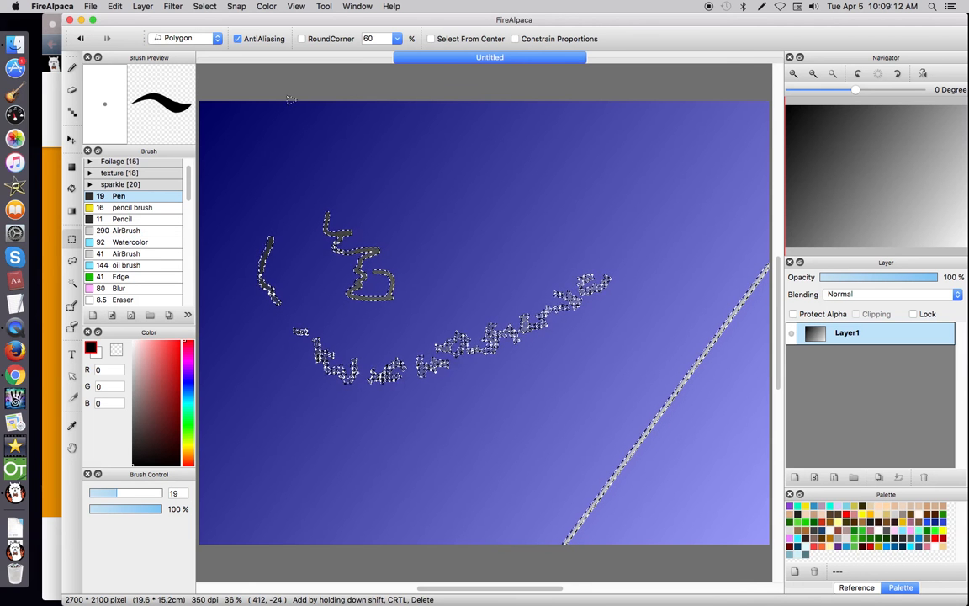
{"action": "key", "text": "super+z"}
{"action": "key", "text": "super+z"}
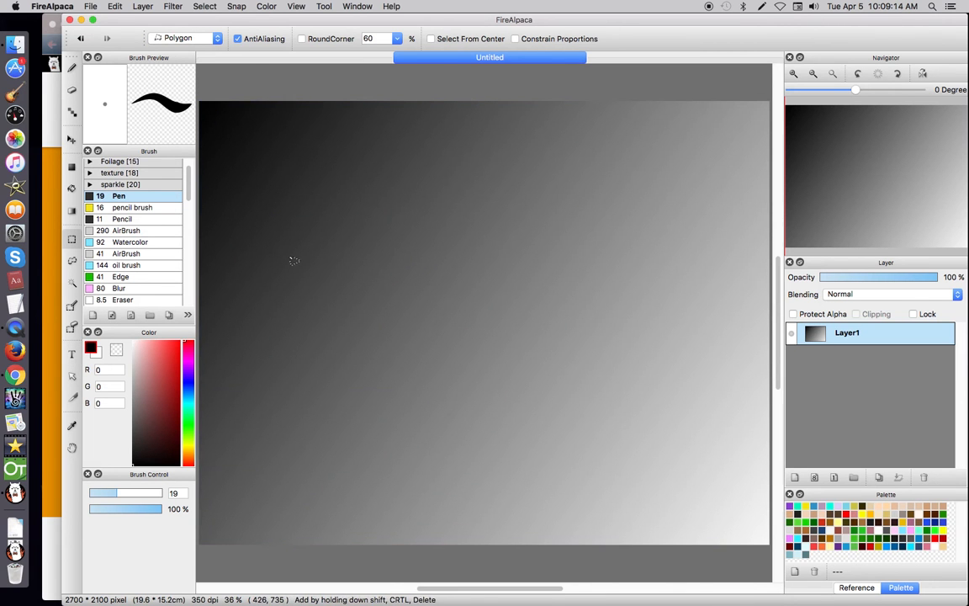
Add the text "FireAlpaca" in black Impact at 10 pt and move it to the upper part of the canvas, slightly left of centre
{"action": "left_click", "coordinate": [71, 353]}
{"action": "left_click", "coordinate": [457, 387]}
{"action": "type", "text": "Fire"}
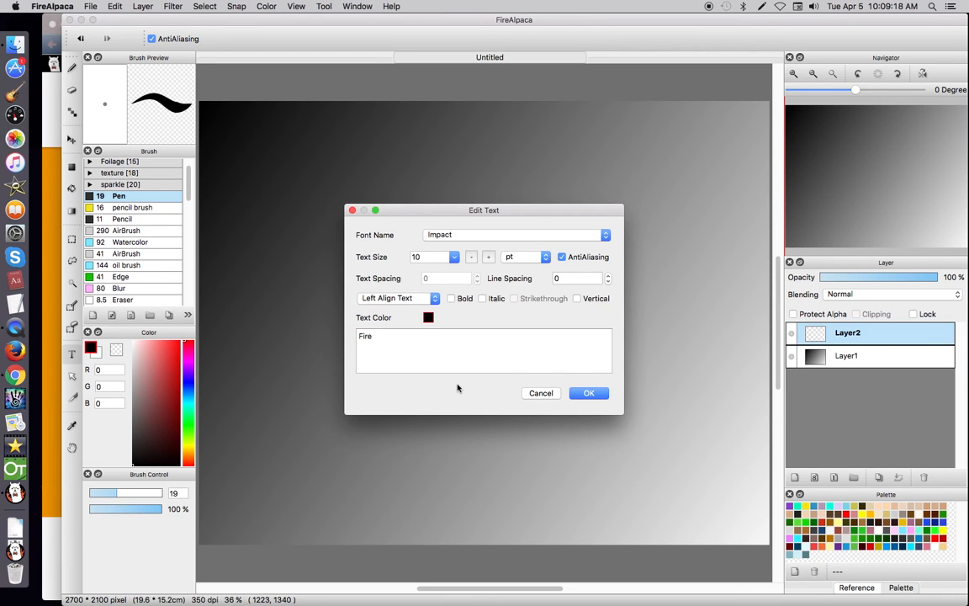
{"action": "type", "text": "Alpaca"}
{"action": "left_click_drag", "start_coordinate": [530, 195], "coordinate": [532, 158]}
{"action": "left_click_drag", "start_coordinate": [523, 180], "coordinate": [405, 67]}
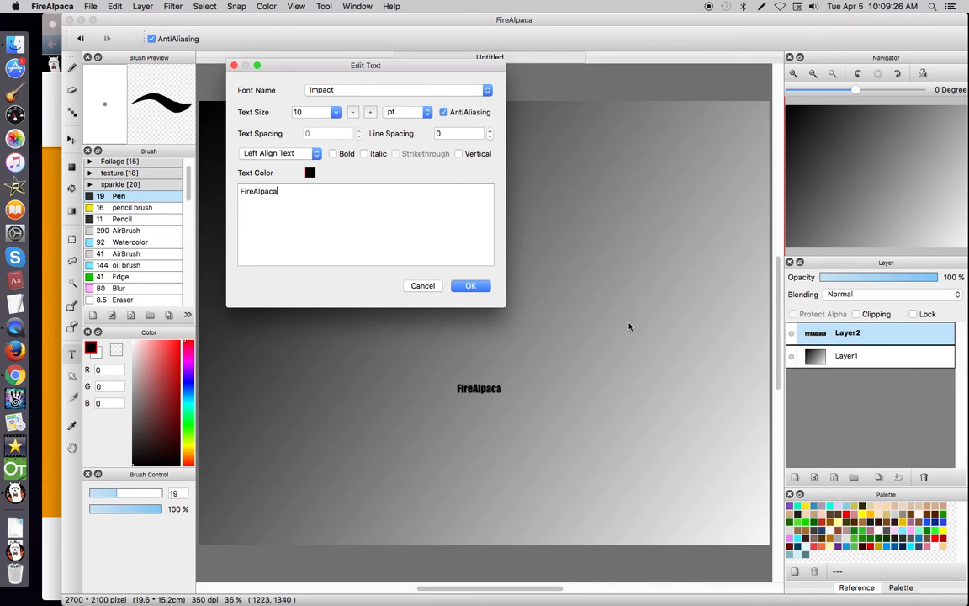
{"action": "left_click", "coordinate": [471, 285]}
{"action": "left_click_drag", "start_coordinate": [477, 389], "coordinate": [502, 182]}
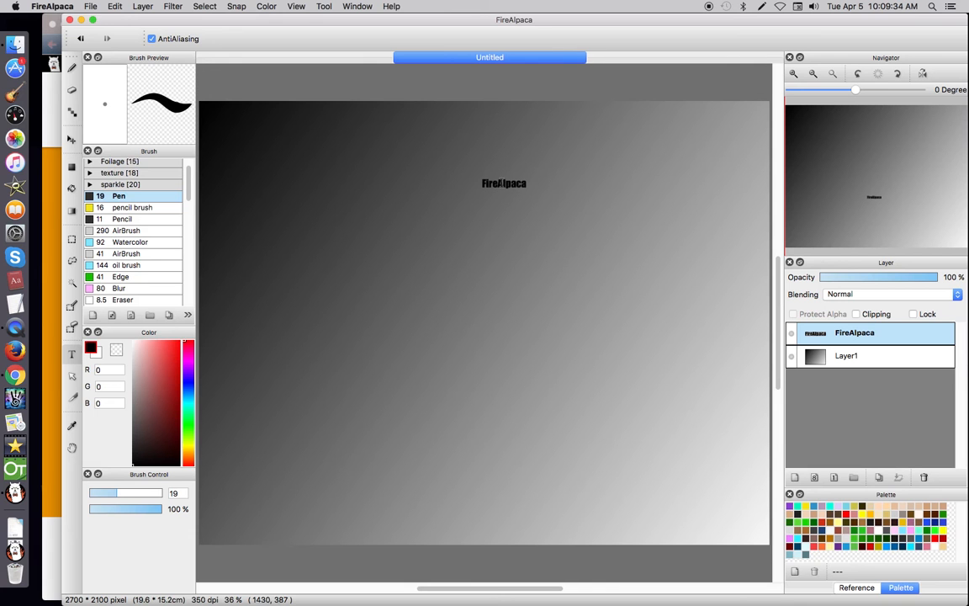
{"action": "left_click_drag", "start_coordinate": [501, 183], "coordinate": [445, 182]}
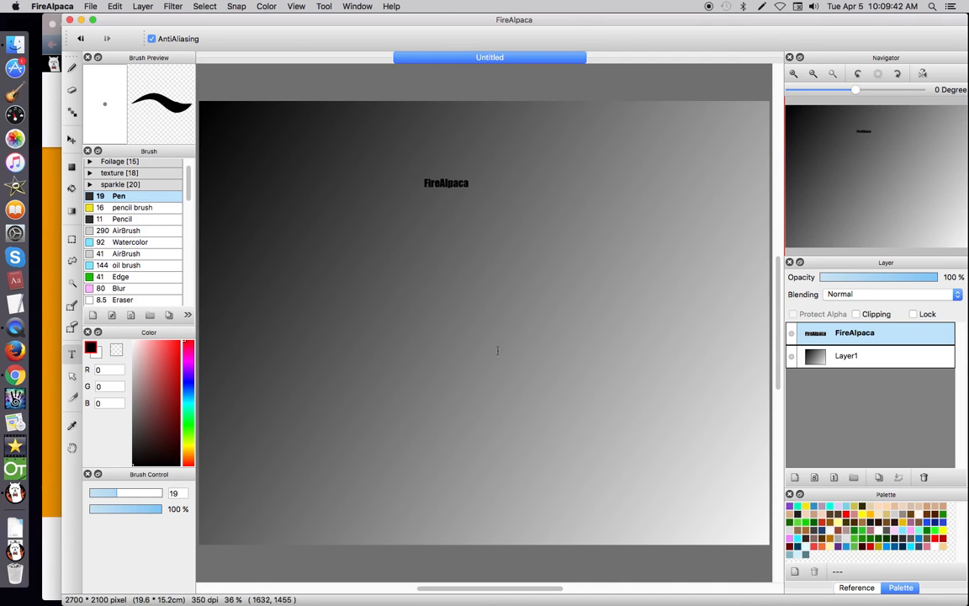
Activate the Object tool and the Panel Divide tool in turn to examine their options
{"action": "left_click", "coordinate": [72, 375]}
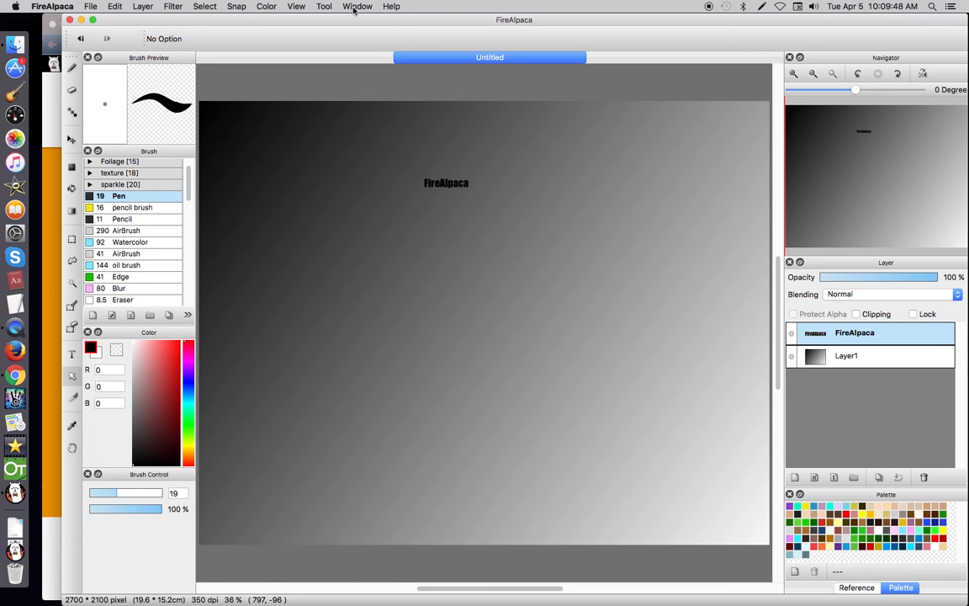
{"action": "left_click", "coordinate": [324, 6]}
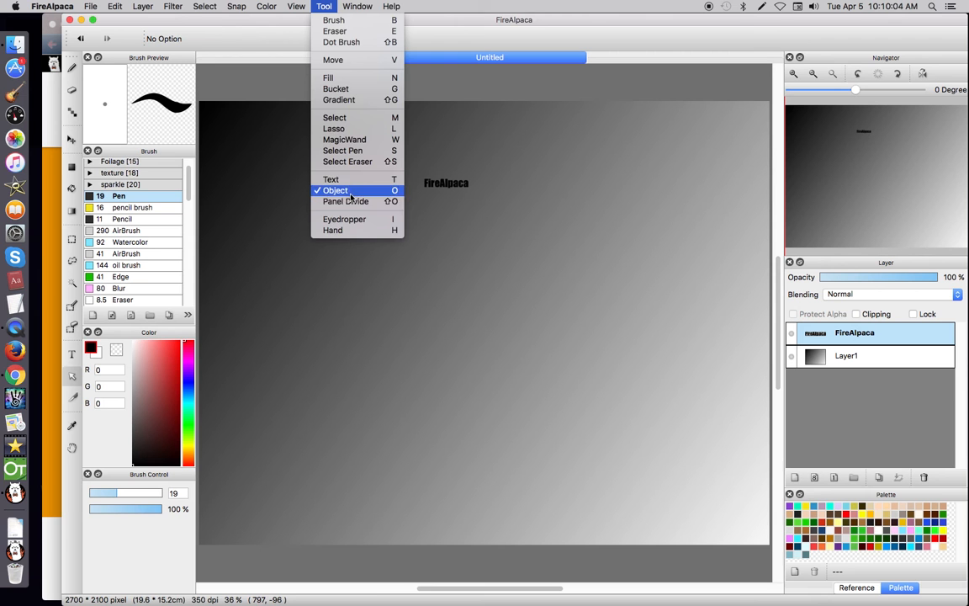
{"action": "left_click", "coordinate": [348, 201]}
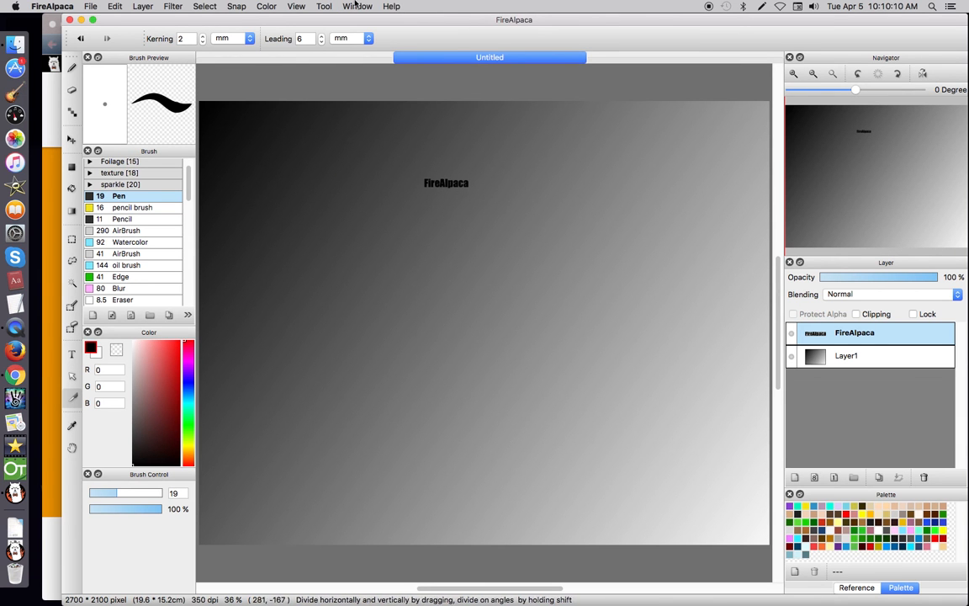
Sample a mid-gray (RGB 113, 113, 113) from the middle of the gradient as the foreground color with the Eyedropper
{"action": "left_click", "coordinate": [323, 7]}
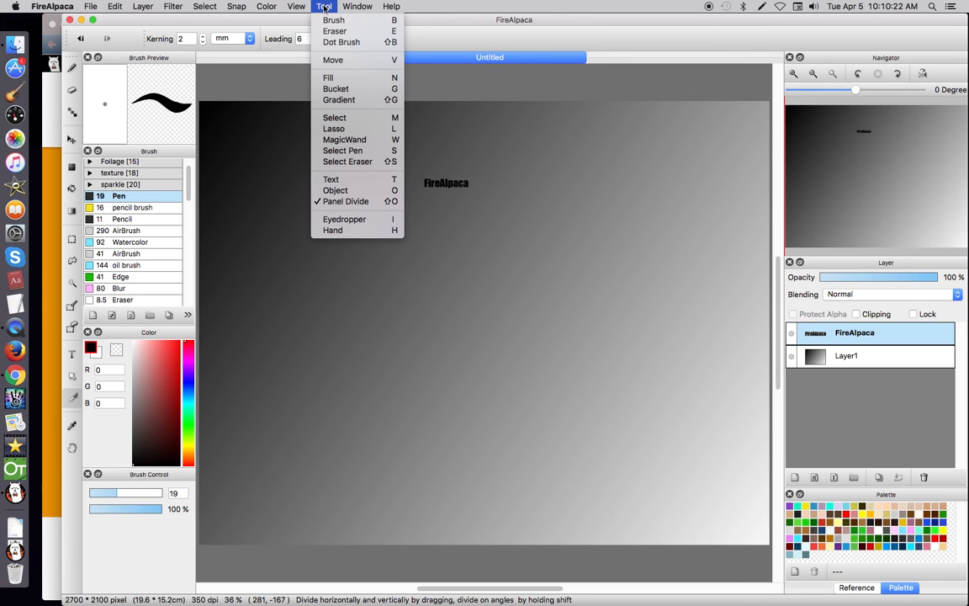
{"action": "left_click", "coordinate": [350, 220]}
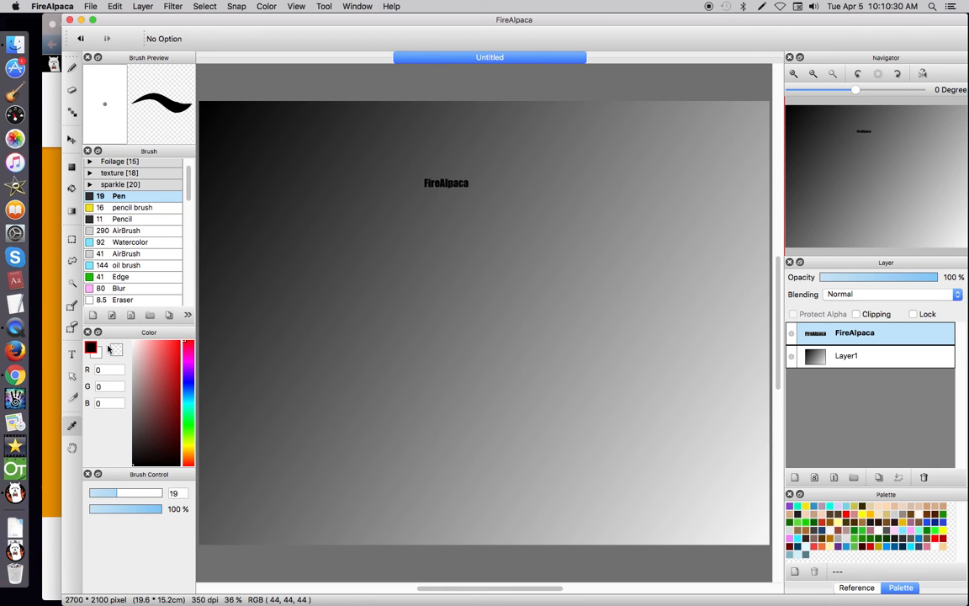
{"action": "left_click", "coordinate": [449, 318]}
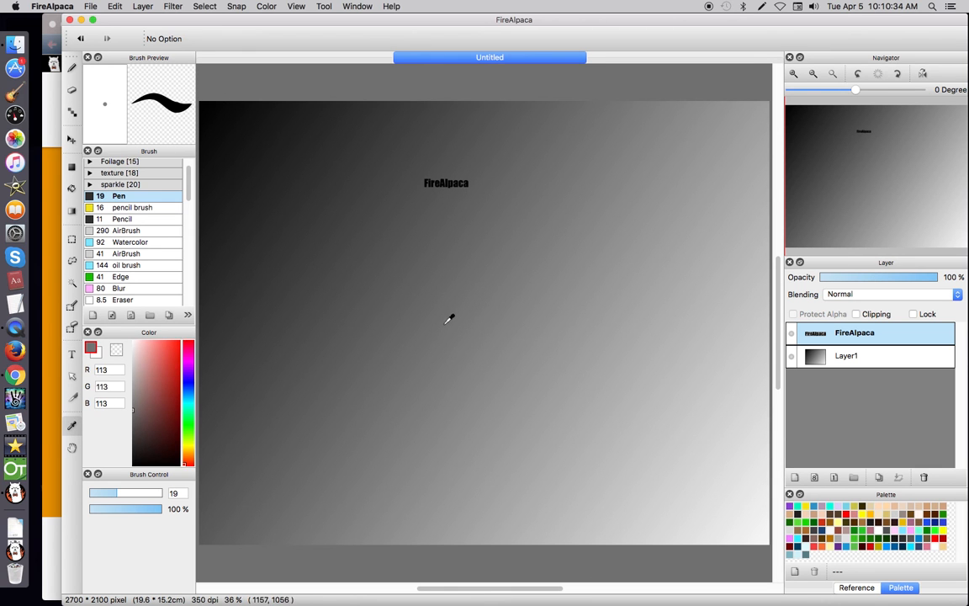
Pan the canvas view with the Hand tool and through the Navigator preview
{"action": "left_click", "coordinate": [72, 448]}
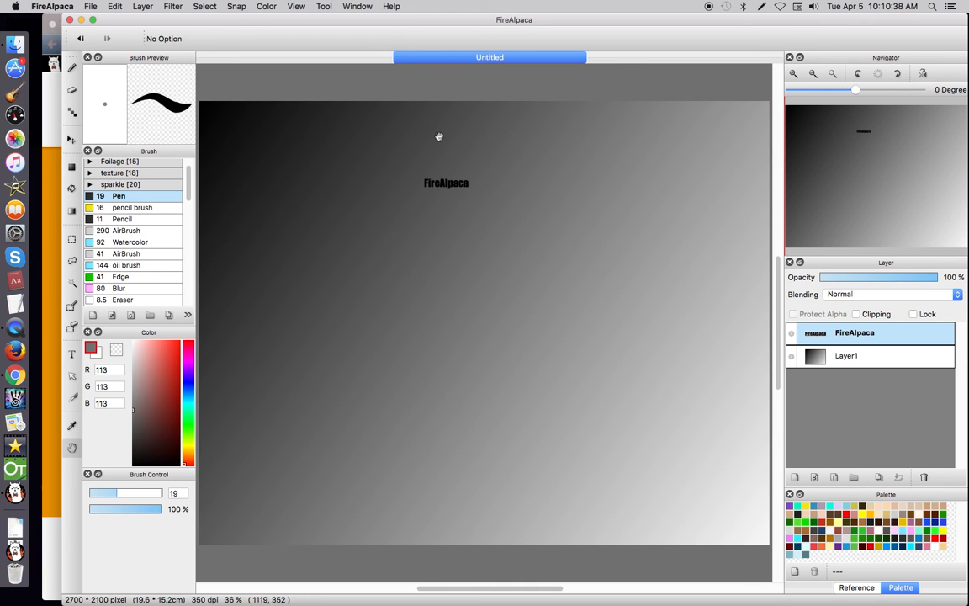
{"action": "left_click", "coordinate": [318, 7]}
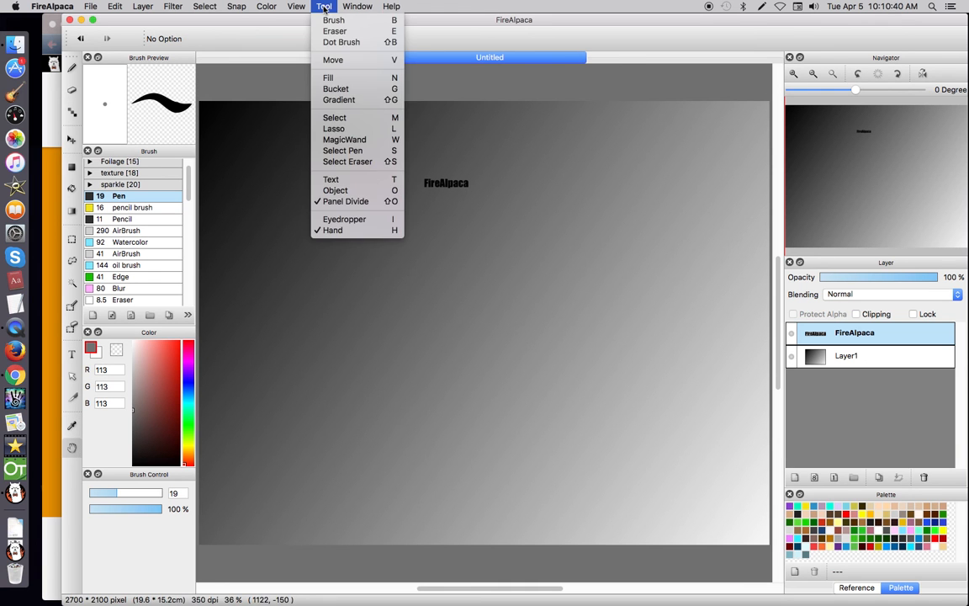
{"action": "left_click", "coordinate": [269, 83]}
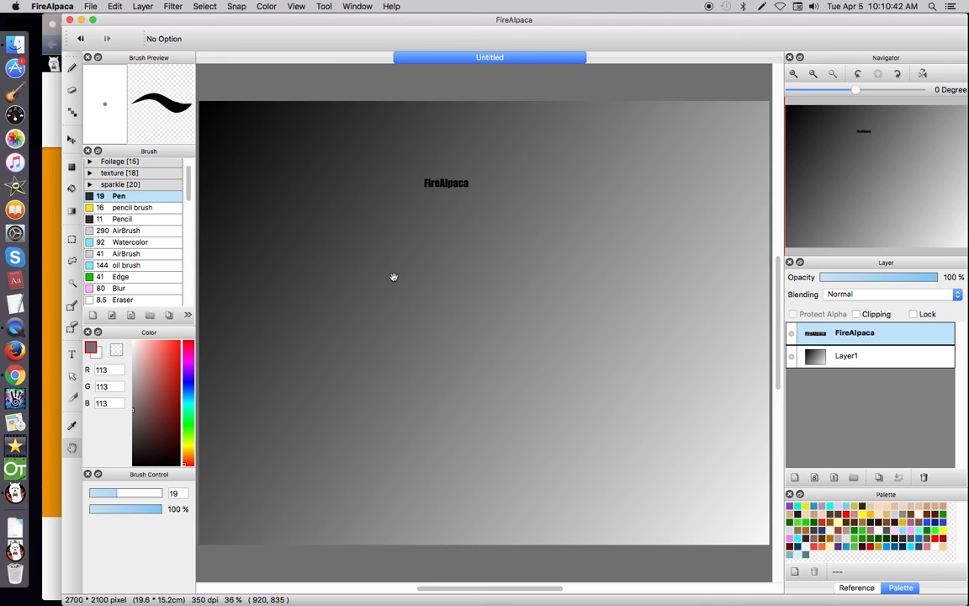
{"action": "left_click_drag", "start_coordinate": [398, 276], "coordinate": [469, 271]}
{"action": "left_click_drag", "start_coordinate": [865, 139], "coordinate": [885, 177]}
{"action": "left_click_drag", "start_coordinate": [532, 202], "coordinate": [515, 185]}
Rotate the canvas view left to -30 degrees and reset the rotation to 0 degrees
{"action": "left_click", "coordinate": [859, 73]}
{"action": "left_click", "coordinate": [859, 74]}
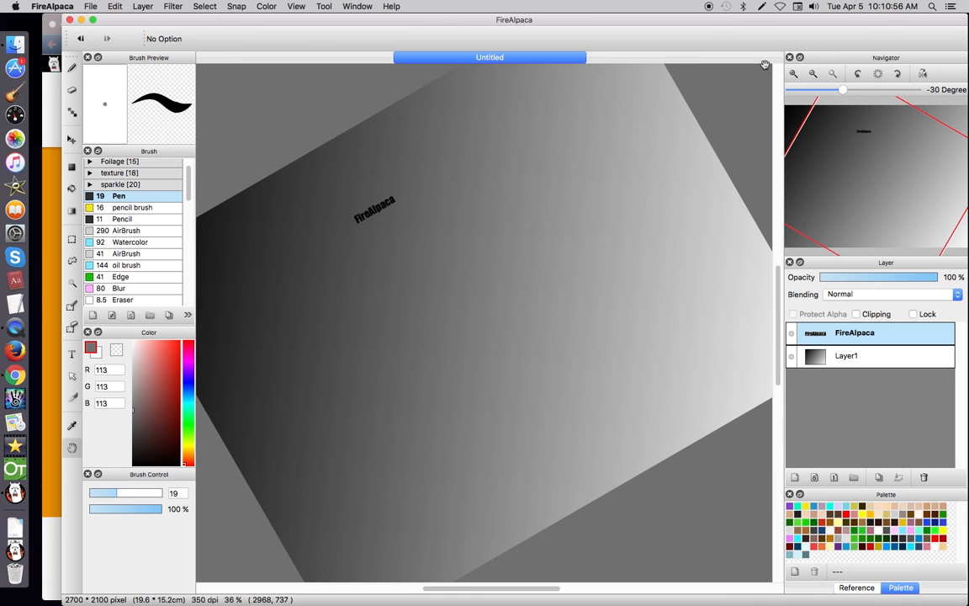
{"action": "left_click", "coordinate": [876, 76]}
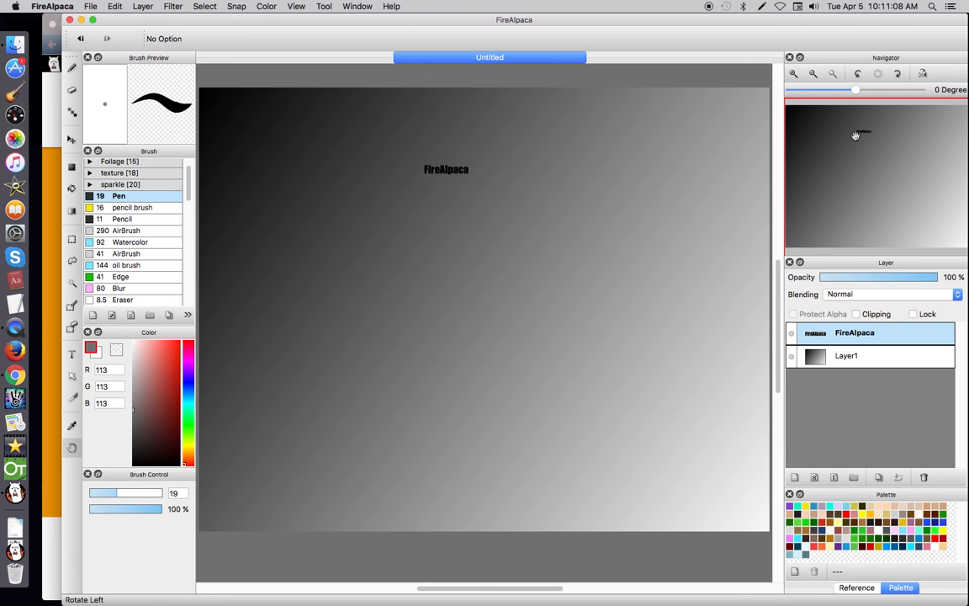
Show the Reference window in place of the Palette and widen the column holding the brush and color windows
{"action": "left_click", "coordinate": [857, 587]}
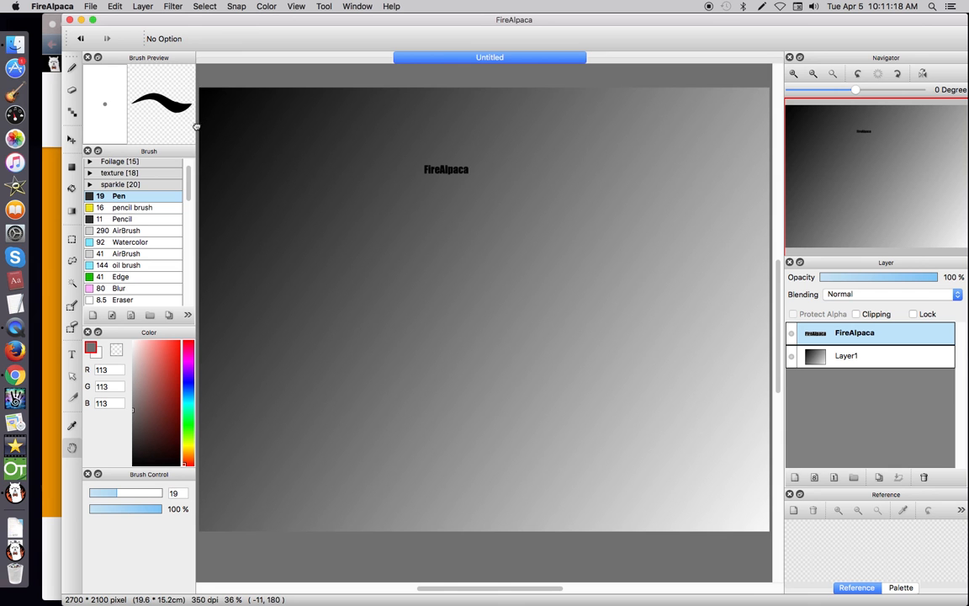
{"action": "left_click_drag", "start_coordinate": [194, 125], "coordinate": [352, 127]}
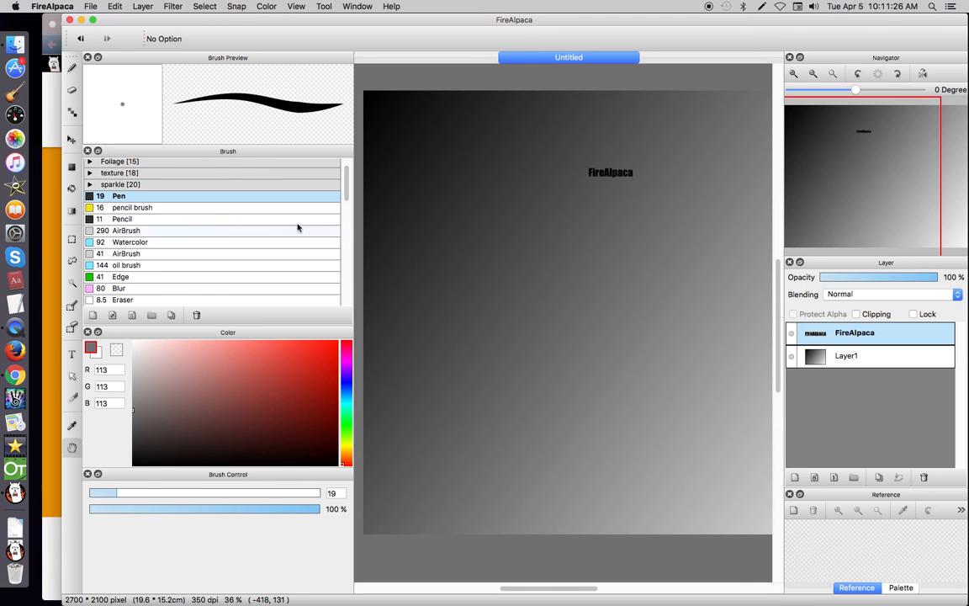
Choose the Kimono pattern fish brush from the brush list
{"action": "scroll", "coordinate": [333, 253], "scroll_direction": "down", "scroll_amount": 10}
{"action": "scroll", "coordinate": [332, 253], "scroll_direction": "down", "scroll_amount": 6}
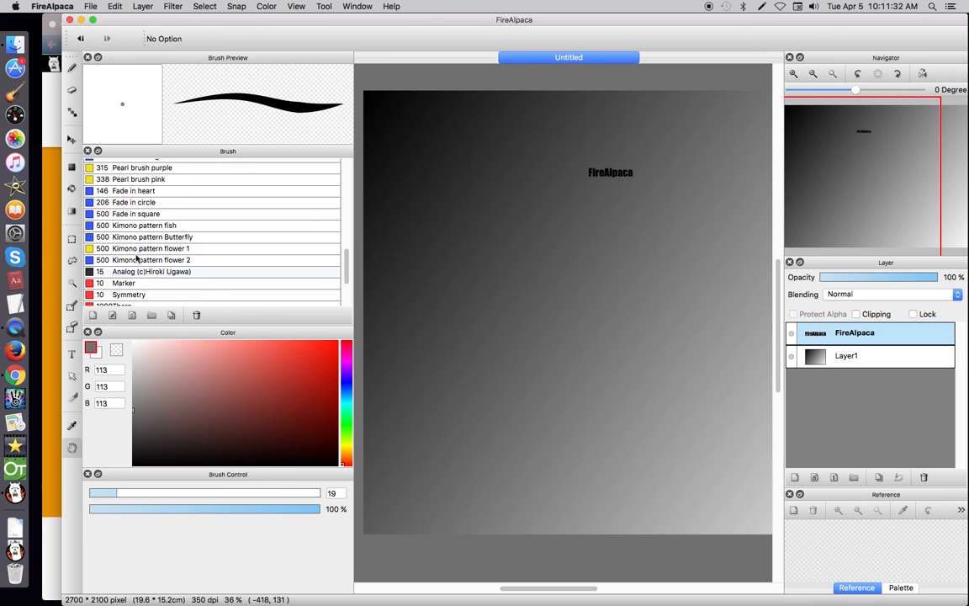
{"action": "left_click", "coordinate": [147, 229]}
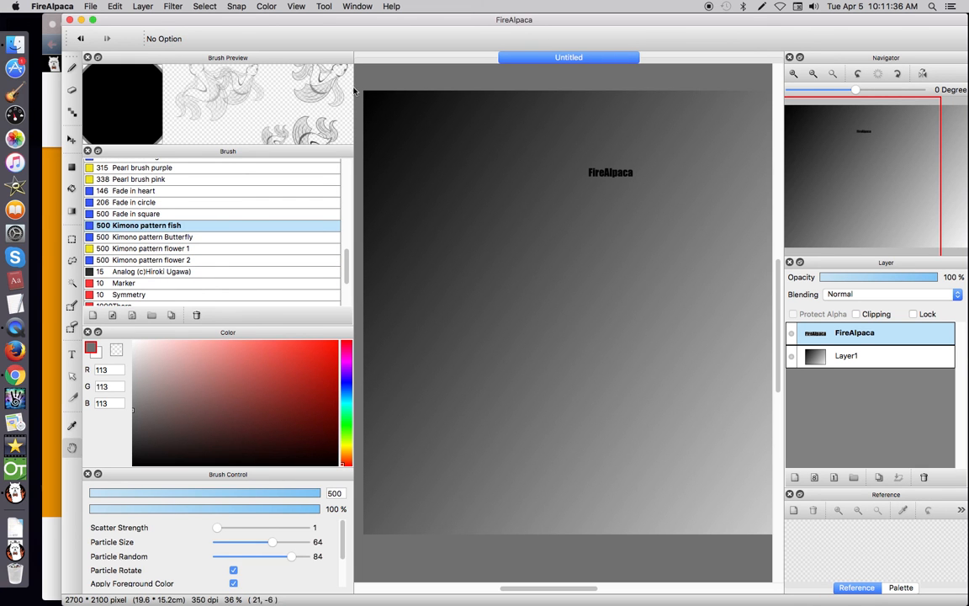
{"action": "mouse_move", "coordinate": [345, 270]}
{"action": "left_mouse_down"}
{"action": "mouse_move", "coordinate": [343, 252]}
{"action": "mouse_move", "coordinate": [340, 273]}
{"action": "left_mouse_up"}
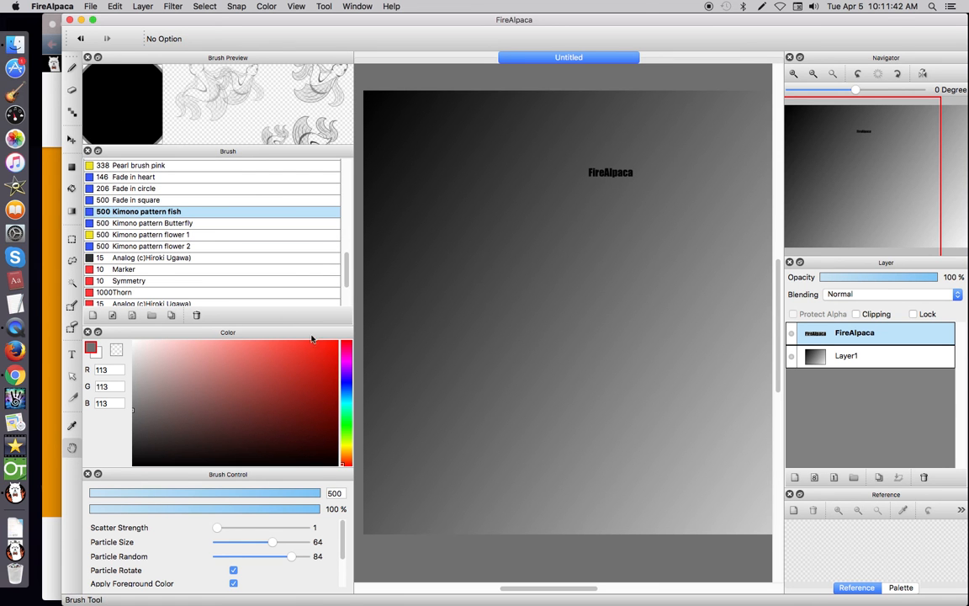
Activate the Brush tool and set the foreground color to a blue of RGB 13, 60, 210
{"action": "key", "text": "b"}
{"action": "left_click", "coordinate": [345, 390]}
{"action": "left_click", "coordinate": [325, 362]}
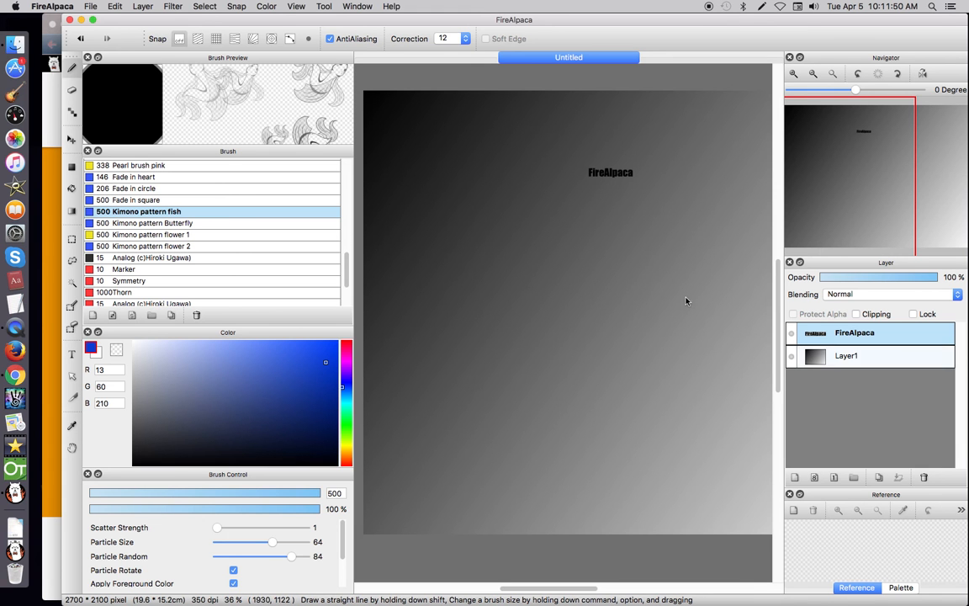
Make Layer1 the active layer and paint two strokes of blue Kimono pattern fish across the canvas
{"action": "left_click", "coordinate": [814, 356]}
{"action": "mouse_move", "coordinate": [471, 254]}
{"action": "left_mouse_down"}
{"action": "mouse_move", "coordinate": [514, 314]}
{"action": "mouse_move", "coordinate": [597, 307]}
{"action": "left_mouse_up"}
{"action": "mouse_move", "coordinate": [684, 300]}
{"action": "left_mouse_down"}
{"action": "mouse_move", "coordinate": [664, 371]}
{"action": "mouse_move", "coordinate": [541, 438]}
{"action": "left_mouse_up"}
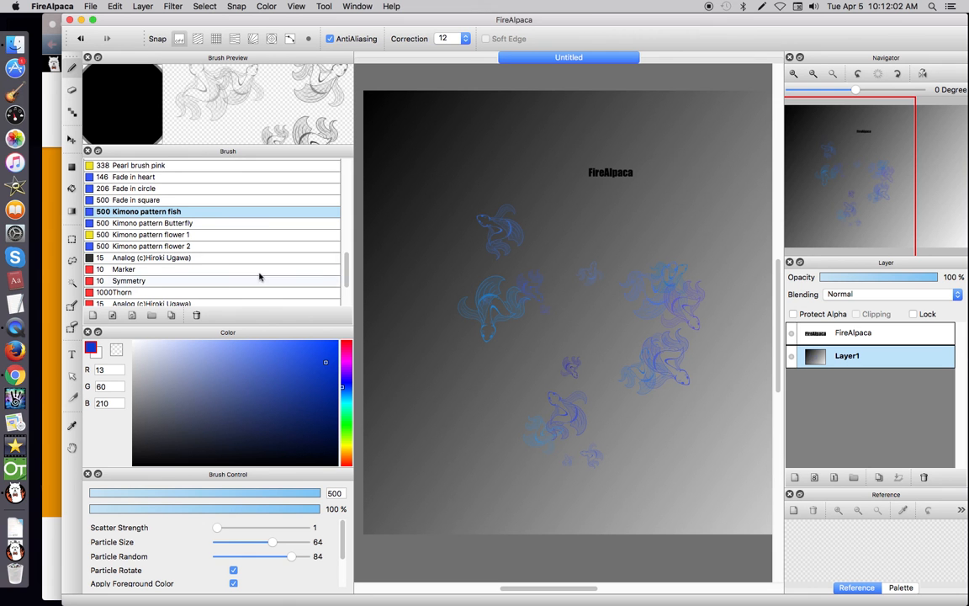
Look at the dialog for adding a brush group, dismiss it, and look through the brushes inside the texture group
{"action": "mouse_move", "coordinate": [343, 264]}
{"action": "left_mouse_down"}
{"action": "mouse_move", "coordinate": [337, 284]}
{"action": "mouse_move", "coordinate": [345, 149]}
{"action": "mouse_move", "coordinate": [344, 319]}
{"action": "mouse_move", "coordinate": [361, 125]}
{"action": "left_mouse_up"}
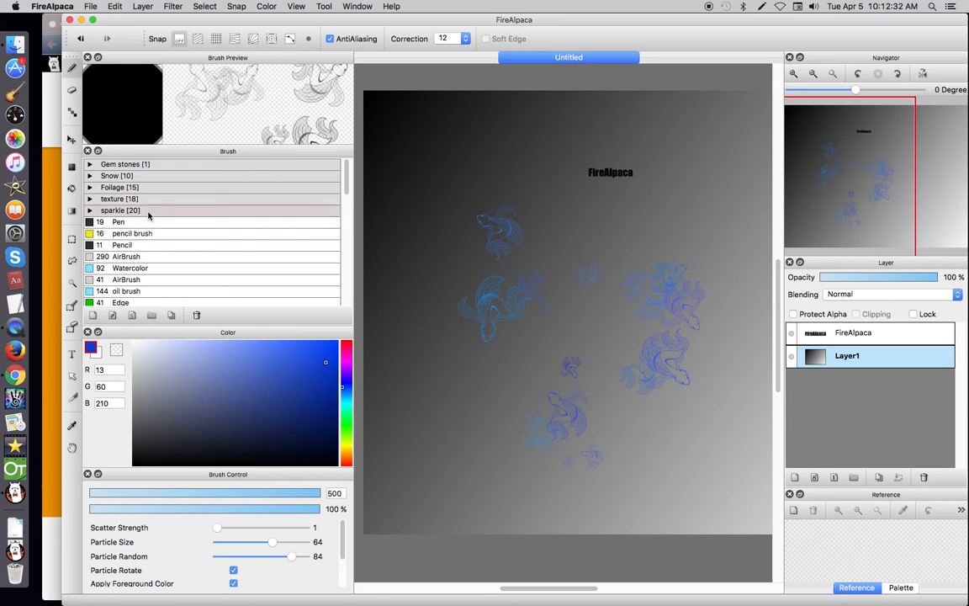
{"action": "left_click", "coordinate": [152, 316]}
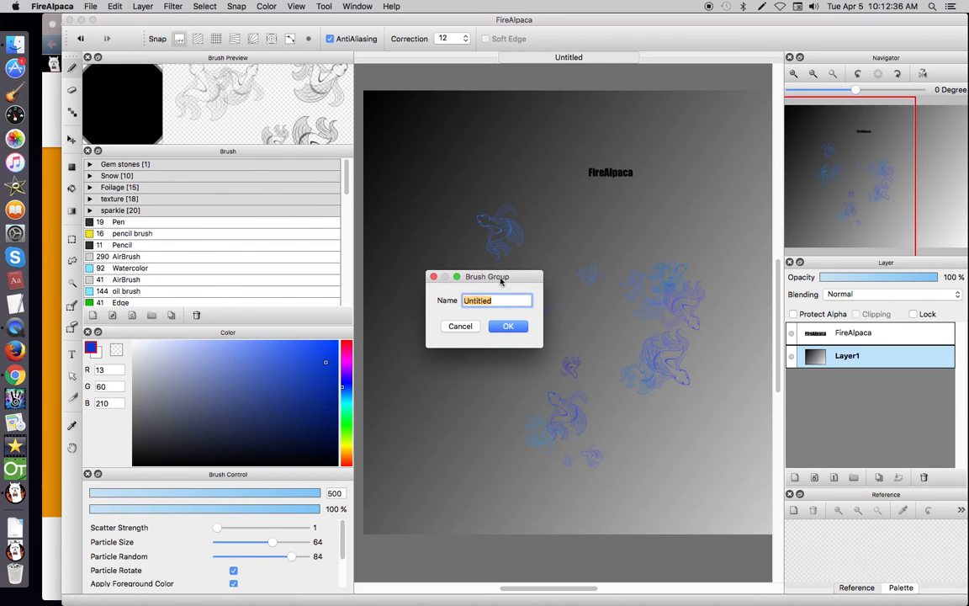
{"action": "left_click", "coordinate": [457, 327]}
{"action": "left_click", "coordinate": [456, 327]}
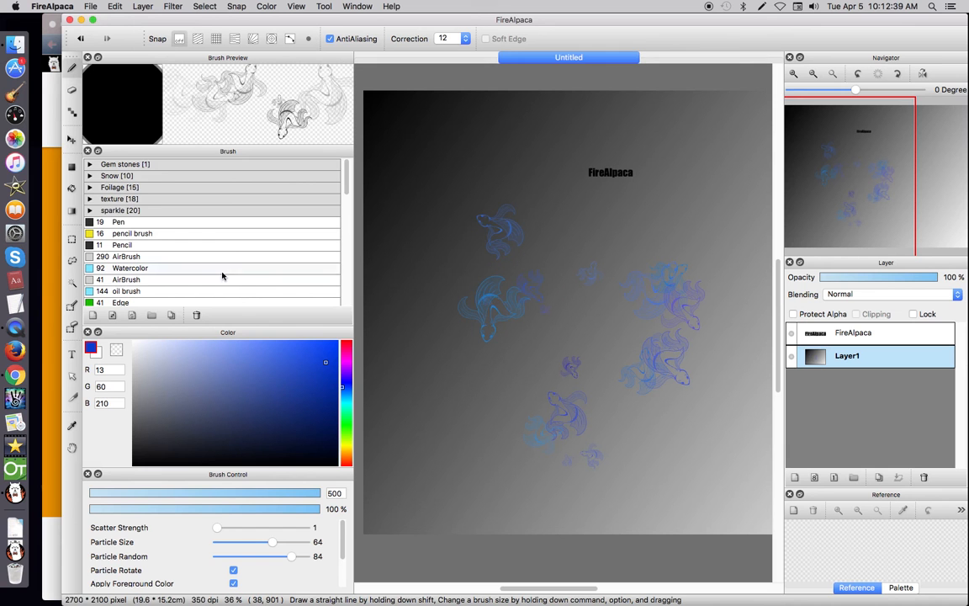
{"action": "left_click", "coordinate": [89, 201]}
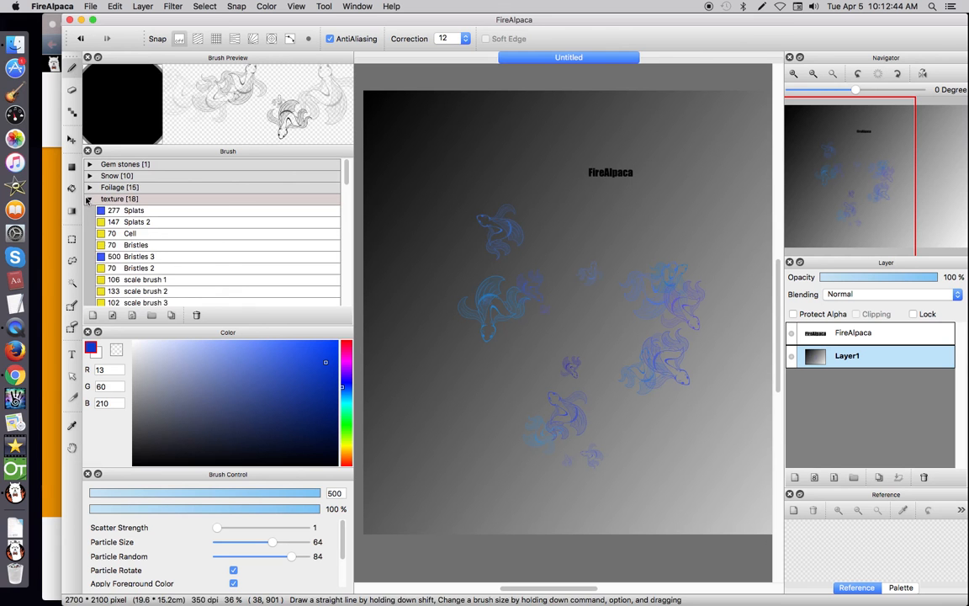
{"action": "left_click", "coordinate": [87, 200]}
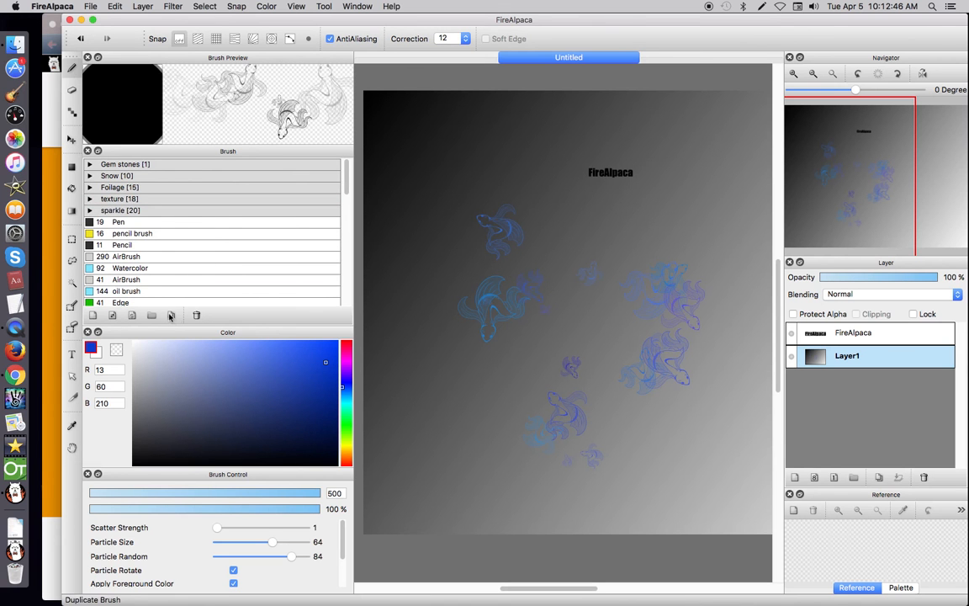
Compare the size 41 AirBrush with the oil brush in the brush list and choose the Watercolor brush
{"action": "left_click", "coordinate": [257, 278]}
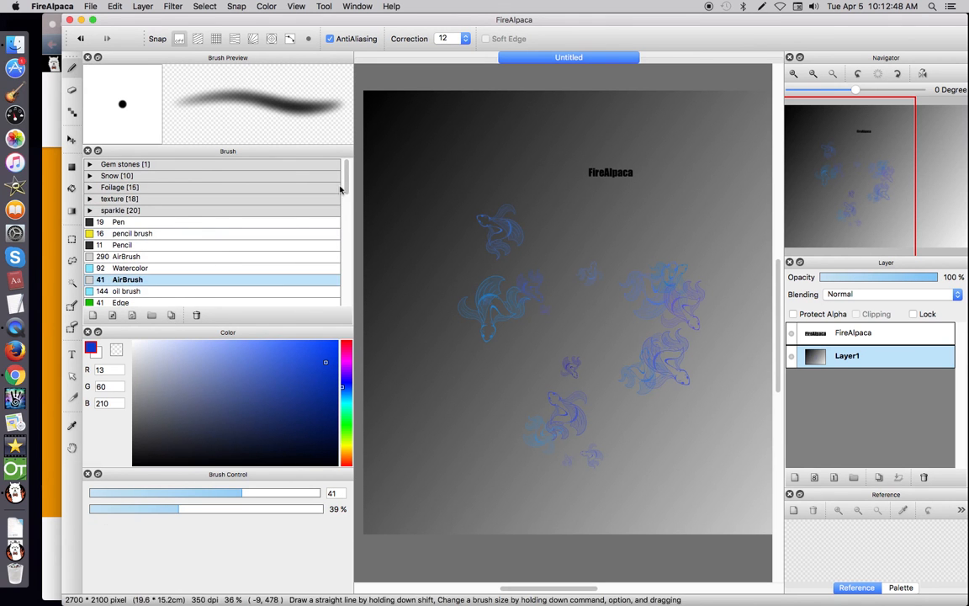
{"action": "left_click", "coordinate": [132, 291]}
{"action": "left_click", "coordinate": [128, 279]}
{"action": "left_click", "coordinate": [128, 291]}
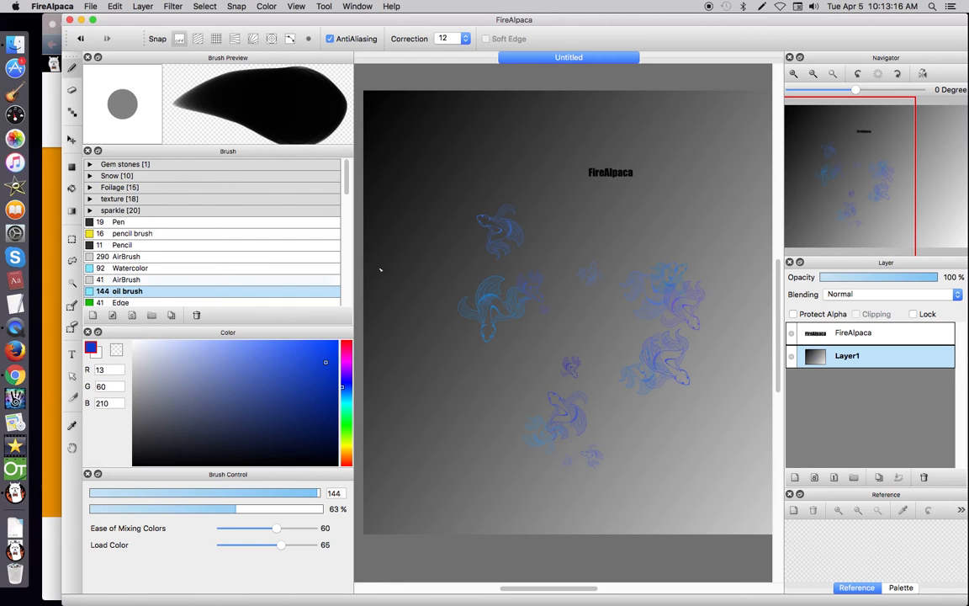
{"action": "left_click_drag", "start_coordinate": [345, 184], "coordinate": [345, 197]}
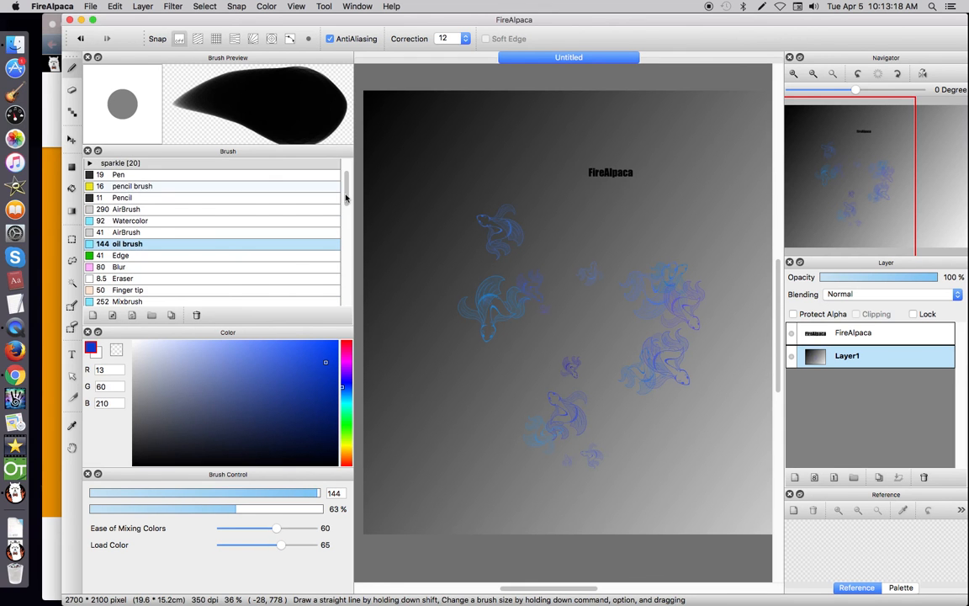
{"action": "left_click", "coordinate": [126, 223]}
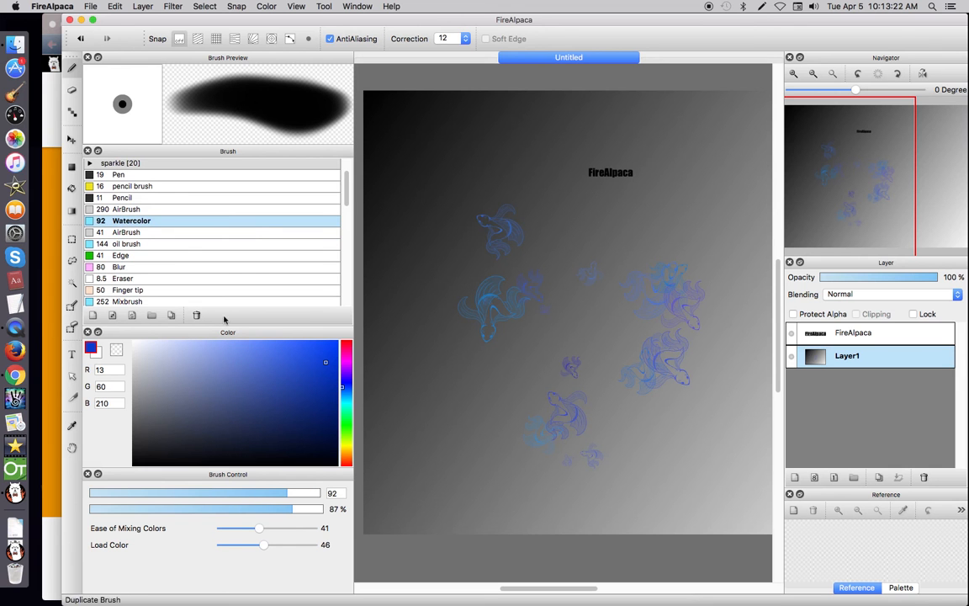
Start a new brush, set its type to Watercolor, and discard it
{"action": "left_click", "coordinate": [94, 315]}
{"action": "left_click", "coordinate": [467, 330]}
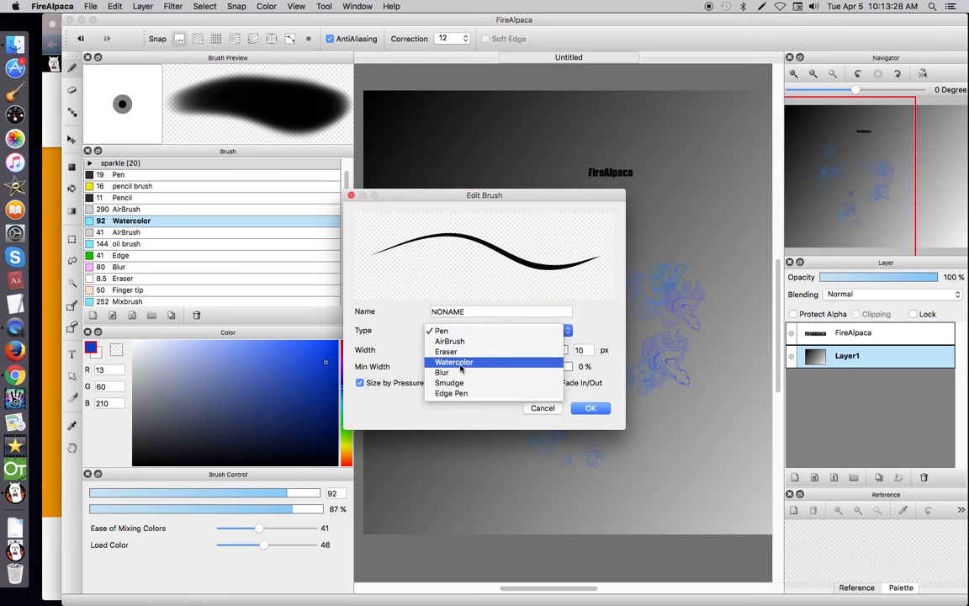
{"action": "left_click", "coordinate": [461, 364]}
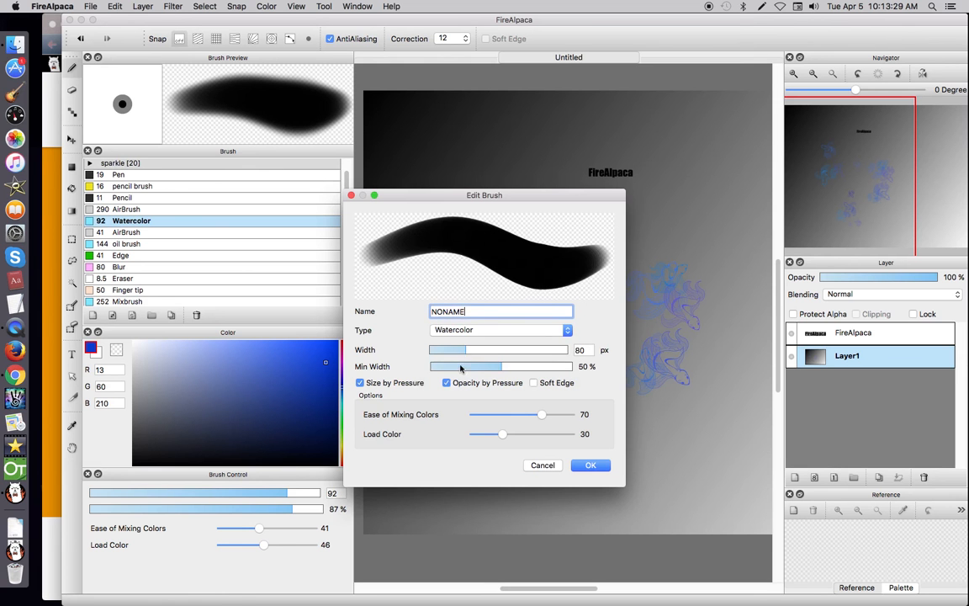
{"action": "left_click", "coordinate": [538, 464]}
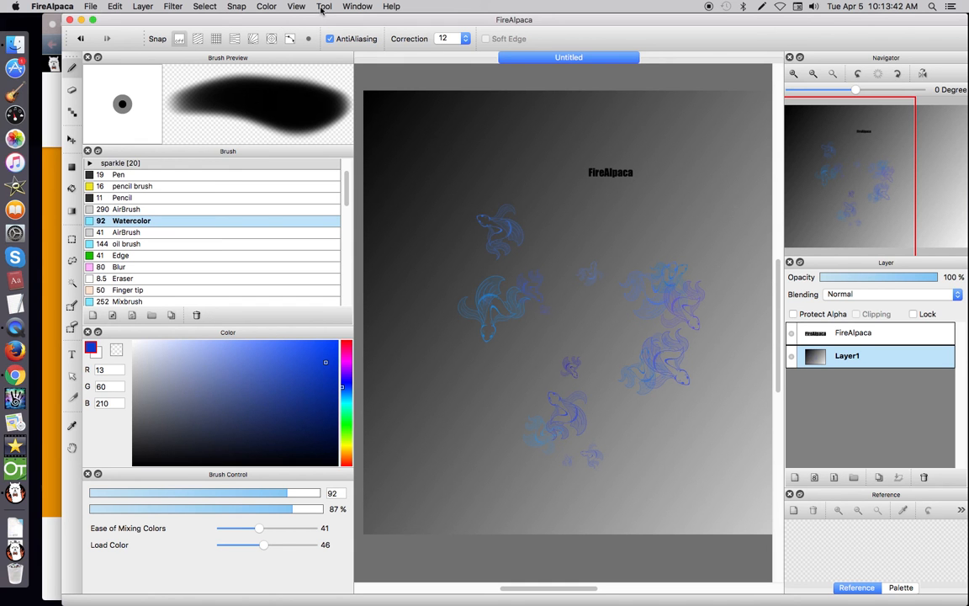
Switch the Color window to the Color Wheel and return it to the Color Bar
{"action": "left_click", "coordinate": [267, 7]}
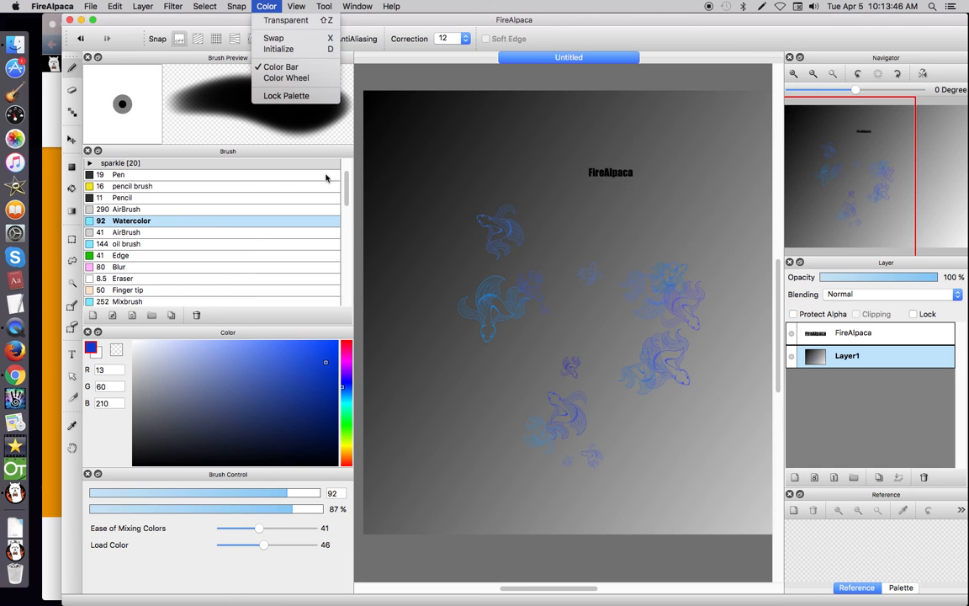
{"action": "left_click", "coordinate": [286, 77]}
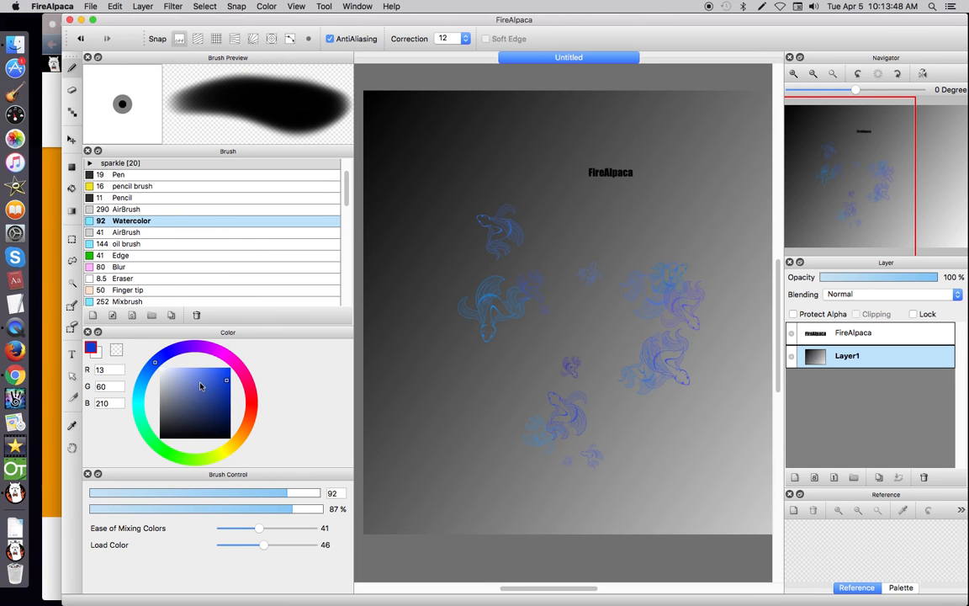
{"action": "left_click", "coordinate": [281, 6]}
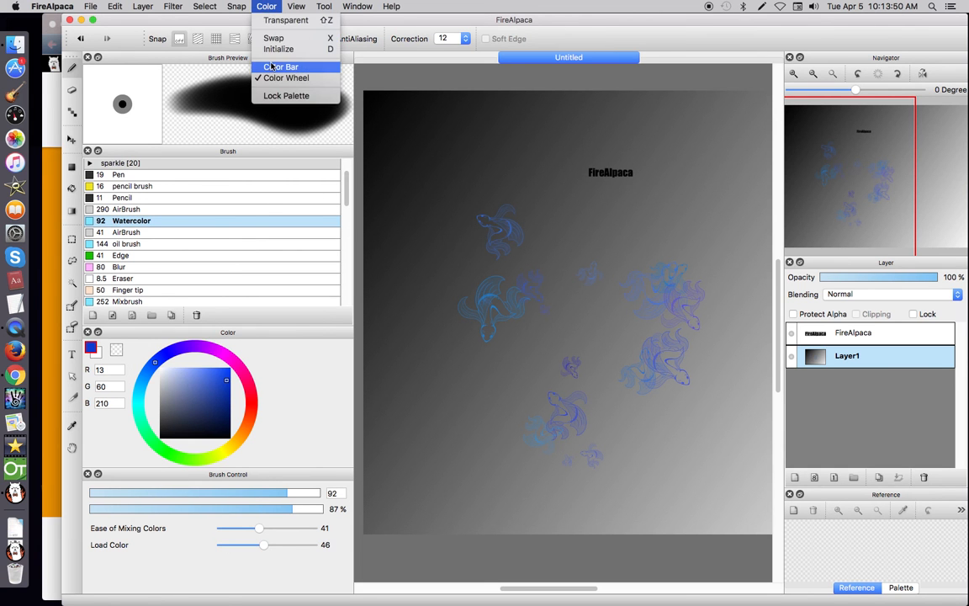
{"action": "left_click", "coordinate": [277, 67]}
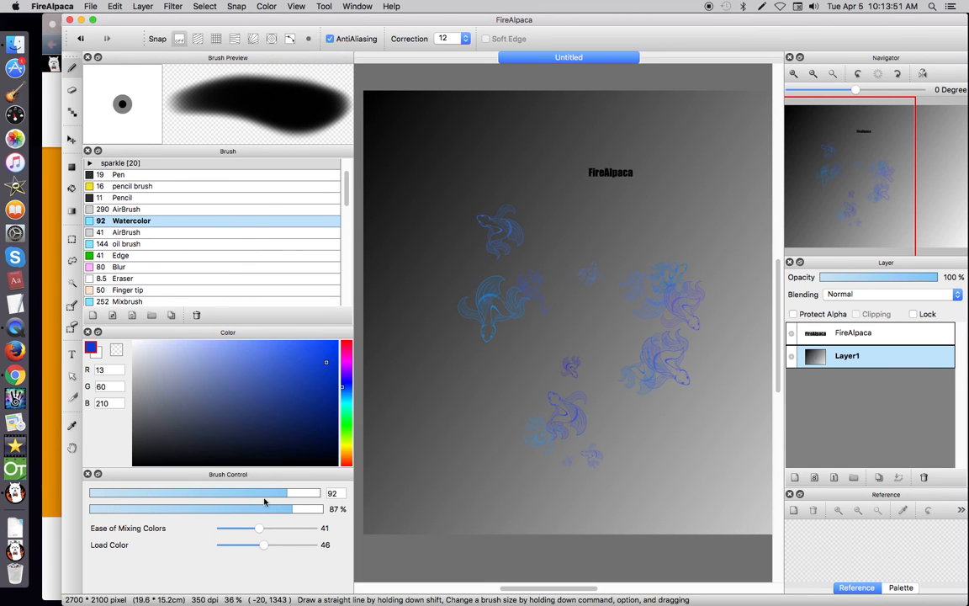
Set the foreground color to a dark green of RGB 23, 66, 29
{"action": "left_click", "coordinate": [340, 421]}
{"action": "mouse_move", "coordinate": [321, 372]}
{"action": "left_mouse_down"}
{"action": "mouse_move", "coordinate": [212, 396]}
{"action": "mouse_move", "coordinate": [232, 357]}
{"action": "mouse_move", "coordinate": [196, 360]}
{"action": "left_mouse_up"}
{"action": "left_click_drag", "start_coordinate": [242, 427], "coordinate": [265, 436]}
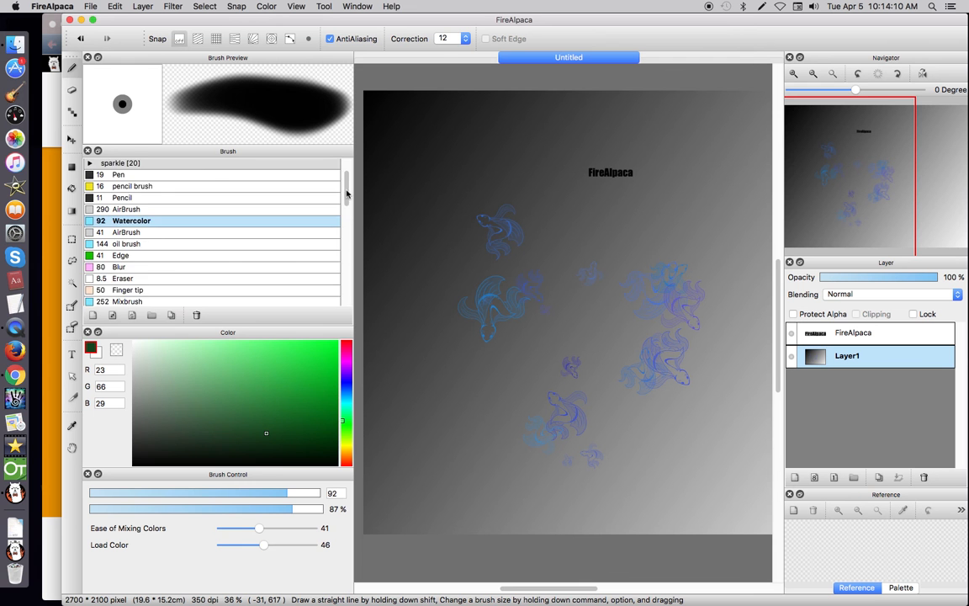
Examine the scatter settings of the Fade in circle brush in an enlarged Edit Brush dialog and close it without changes
{"action": "left_click_drag", "start_coordinate": [345, 190], "coordinate": [330, 305]}
{"action": "scroll", "coordinate": [140, 211], "scroll_direction": "up", "scroll_amount": 4}
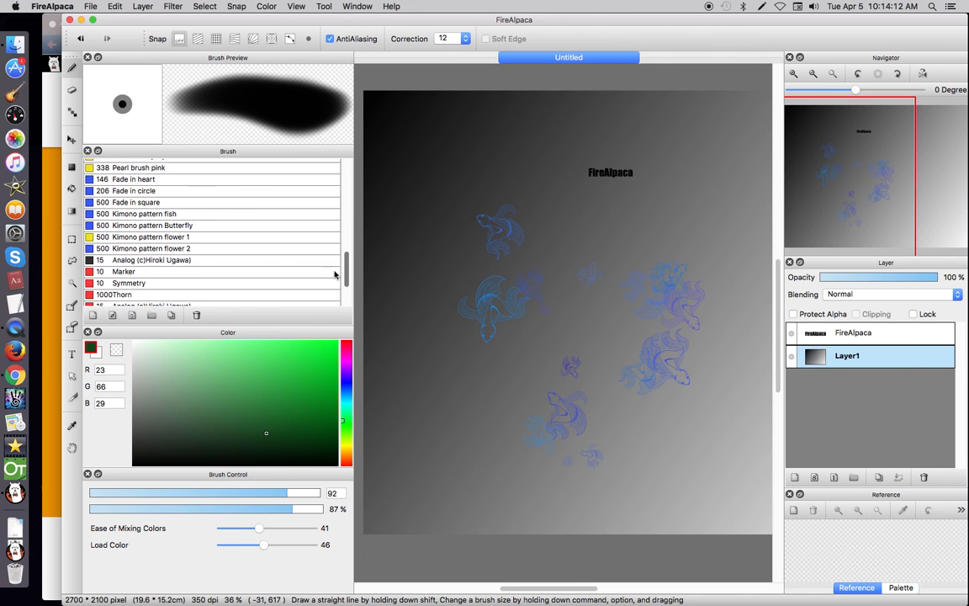
{"action": "double_click", "coordinate": [140, 208]}
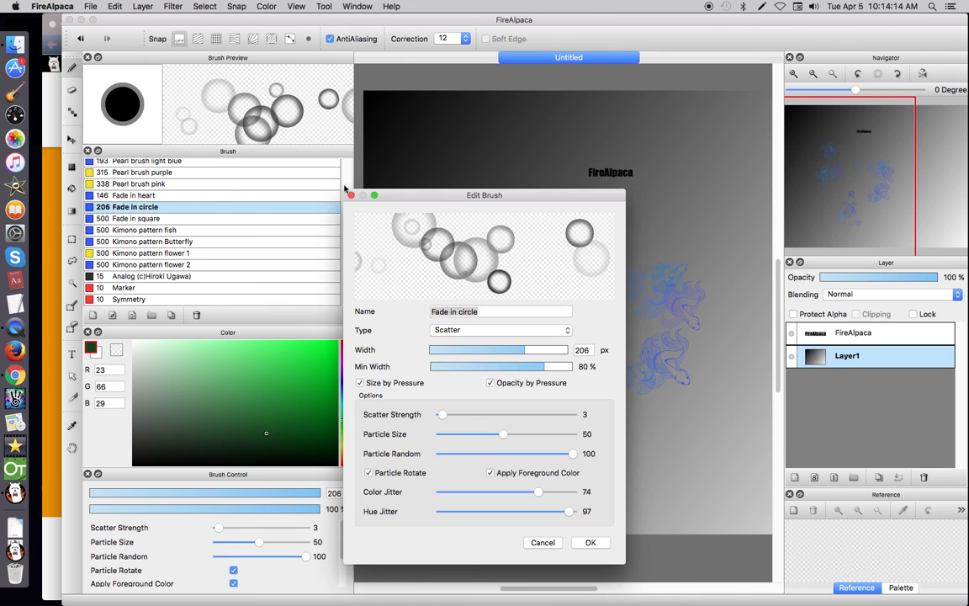
{"action": "mouse_move", "coordinate": [497, 188]}
{"action": "left_mouse_down"}
{"action": "mouse_move", "coordinate": [535, 120]}
{"action": "mouse_move", "coordinate": [503, 17]}
{"action": "mouse_move", "coordinate": [513, 64]}
{"action": "left_mouse_up"}
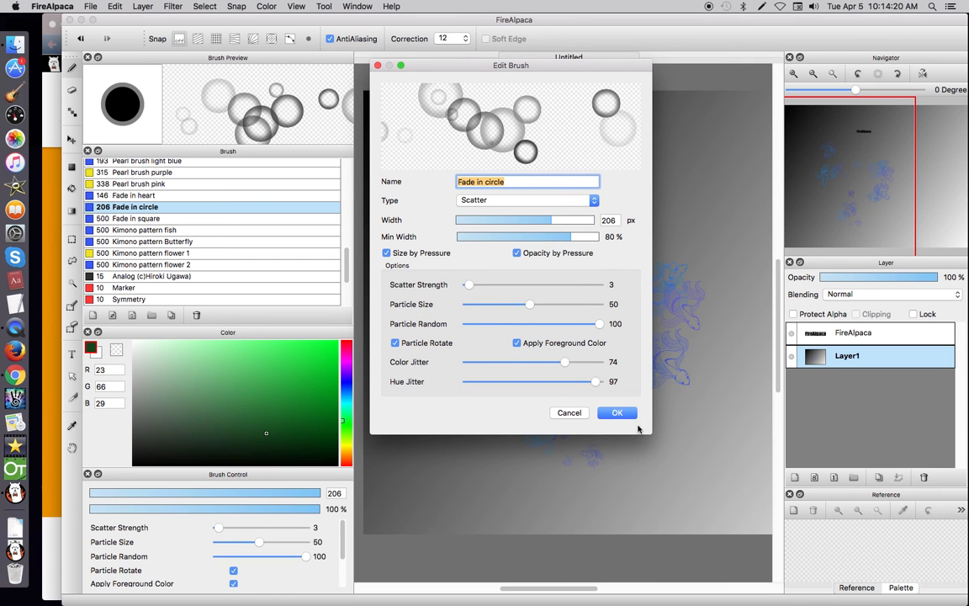
{"action": "mouse_move", "coordinate": [650, 434]}
{"action": "left_mouse_down"}
{"action": "mouse_move", "coordinate": [713, 472]}
{"action": "mouse_move", "coordinate": [729, 474]}
{"action": "mouse_move", "coordinate": [737, 459]}
{"action": "left_mouse_up"}
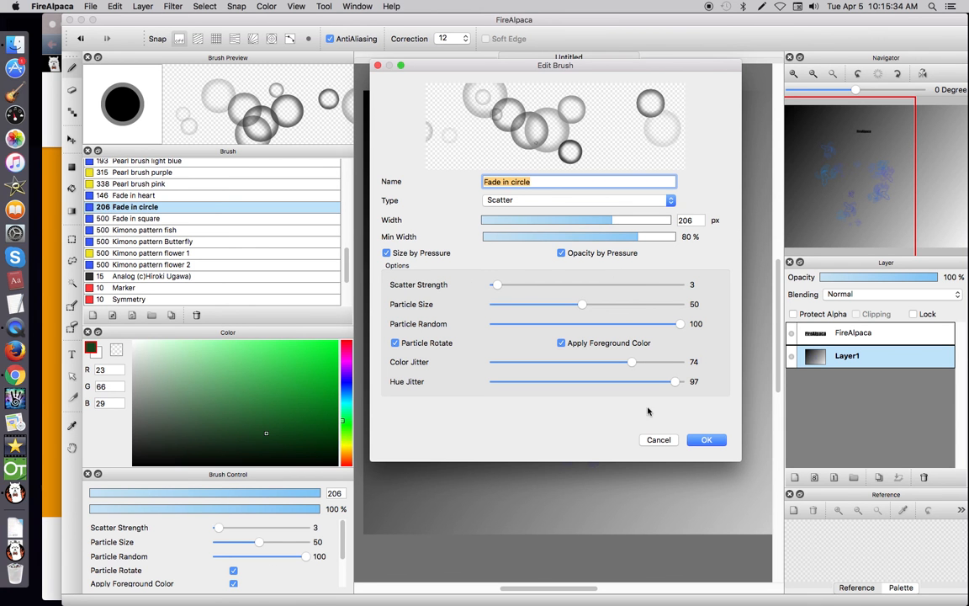
{"action": "left_click", "coordinate": [660, 439]}
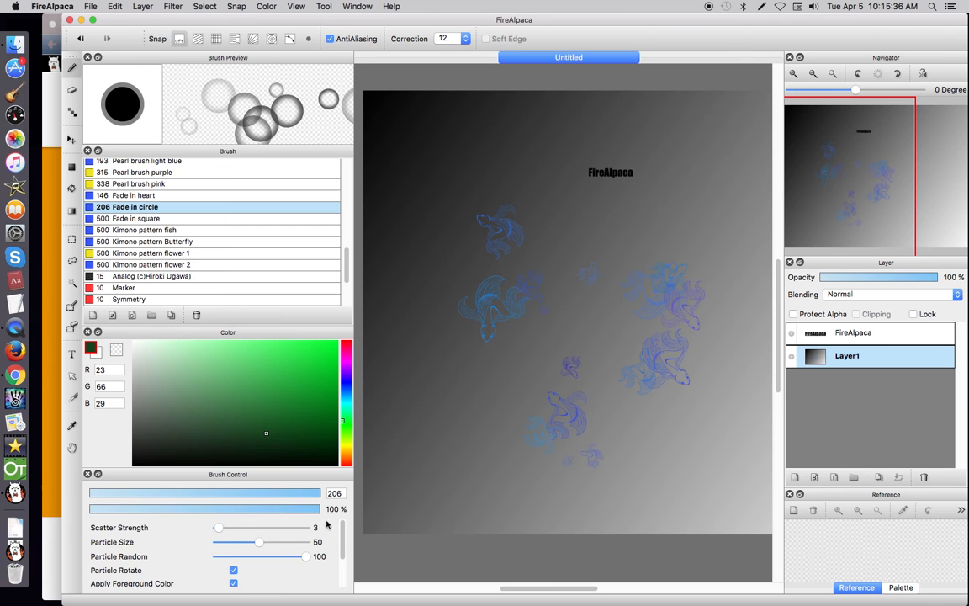
Reopen the Fade in circle brush for editing, try Scatter Strength at 100 and 1, and set it to 3
{"action": "mouse_move", "coordinate": [340, 526]}
{"action": "left_mouse_down"}
{"action": "mouse_move", "coordinate": [336, 559]}
{"action": "mouse_move", "coordinate": [341, 523]}
{"action": "left_mouse_up"}
{"action": "double_click", "coordinate": [152, 212]}
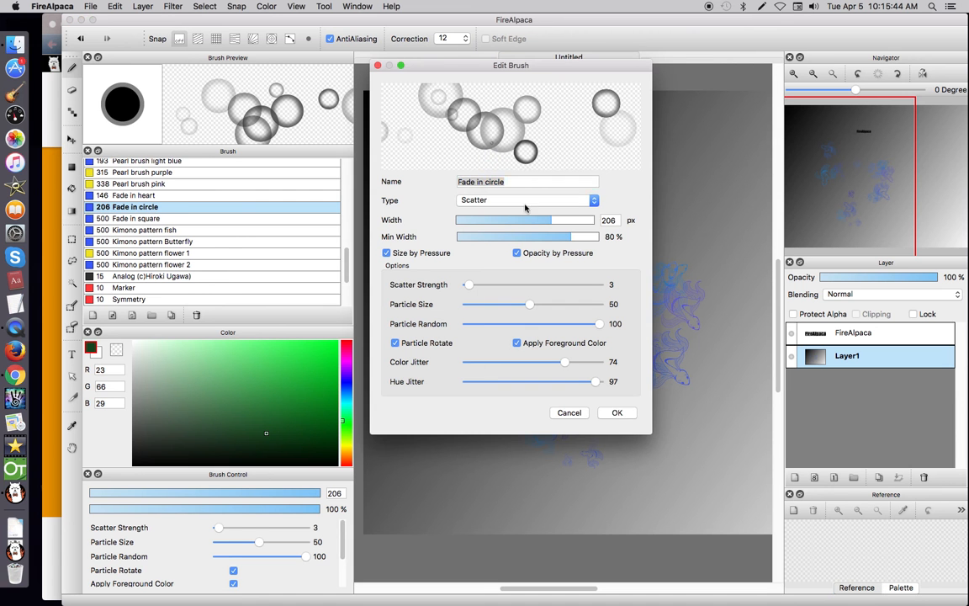
{"action": "left_click_drag", "start_coordinate": [652, 405], "coordinate": [763, 405]}
{"action": "left_click_drag", "start_coordinate": [503, 286], "coordinate": [648, 288]}
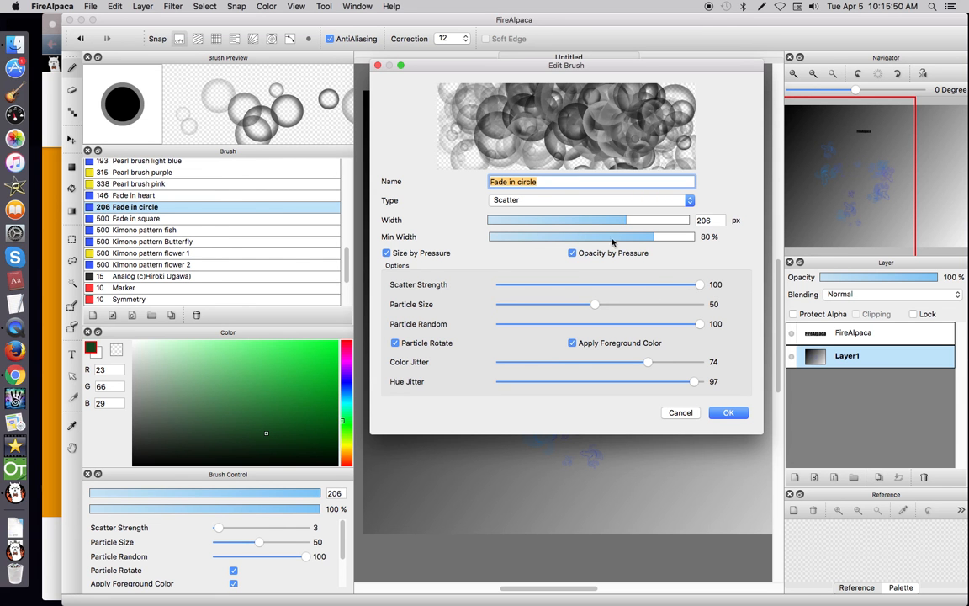
{"action": "left_click", "coordinate": [497, 286]}
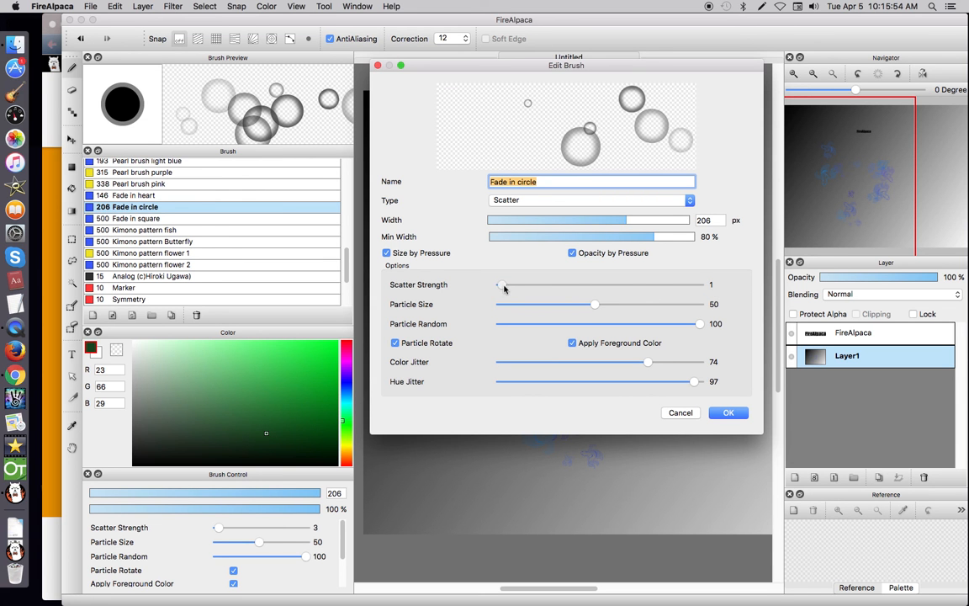
{"action": "left_click", "coordinate": [504, 287]}
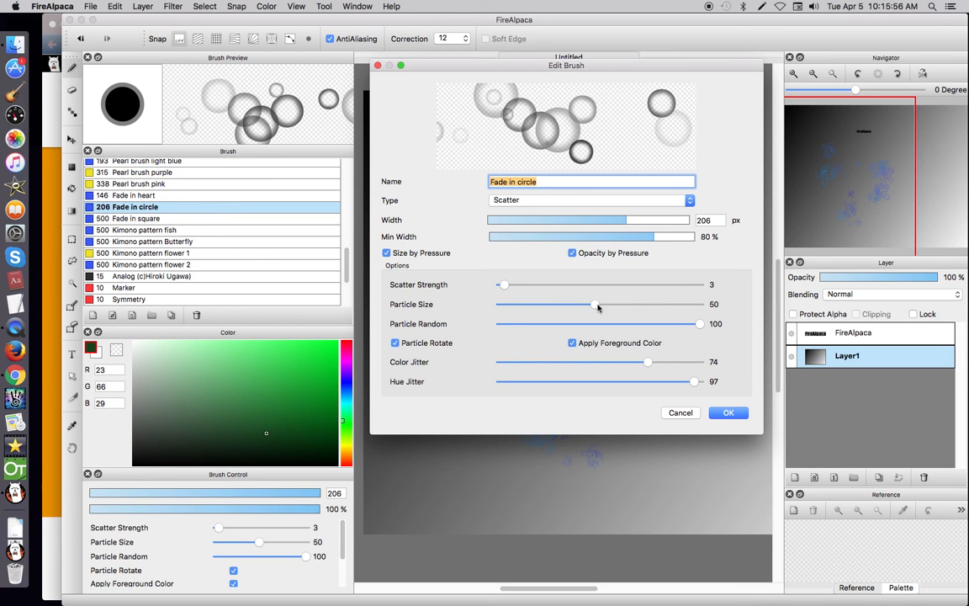
Set the Fade in circle brush's Particle Size to 56, try Particle Random at 0, set it to 100, and save the brush
{"action": "mouse_move", "coordinate": [595, 304]}
{"action": "left_mouse_down"}
{"action": "mouse_move", "coordinate": [698, 304]}
{"action": "mouse_move", "coordinate": [497, 308]}
{"action": "mouse_move", "coordinate": [506, 303]}
{"action": "left_mouse_up"}
{"action": "left_click_drag", "start_coordinate": [571, 310], "coordinate": [610, 305]}
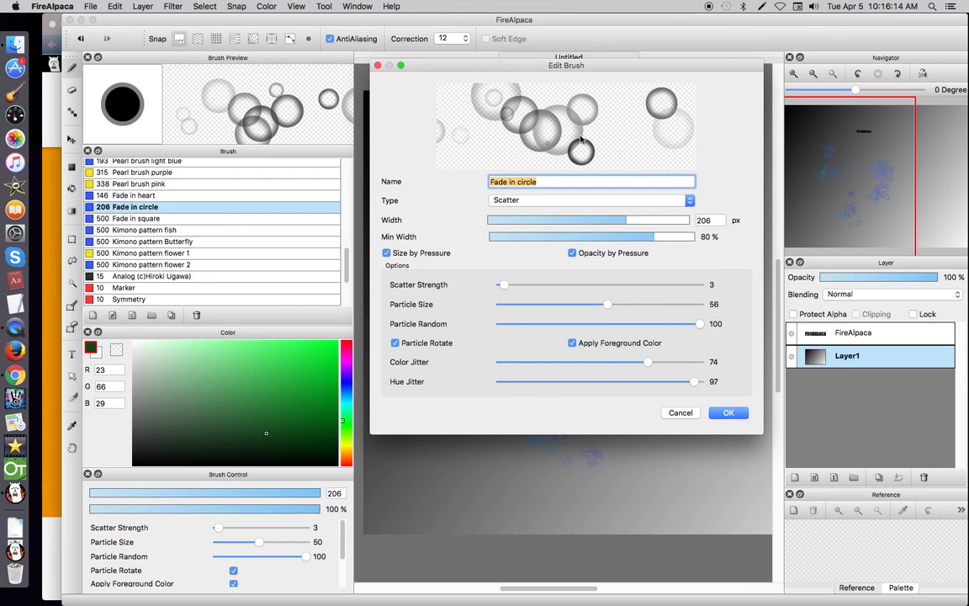
{"action": "left_click_drag", "start_coordinate": [700, 325], "coordinate": [498, 325]}
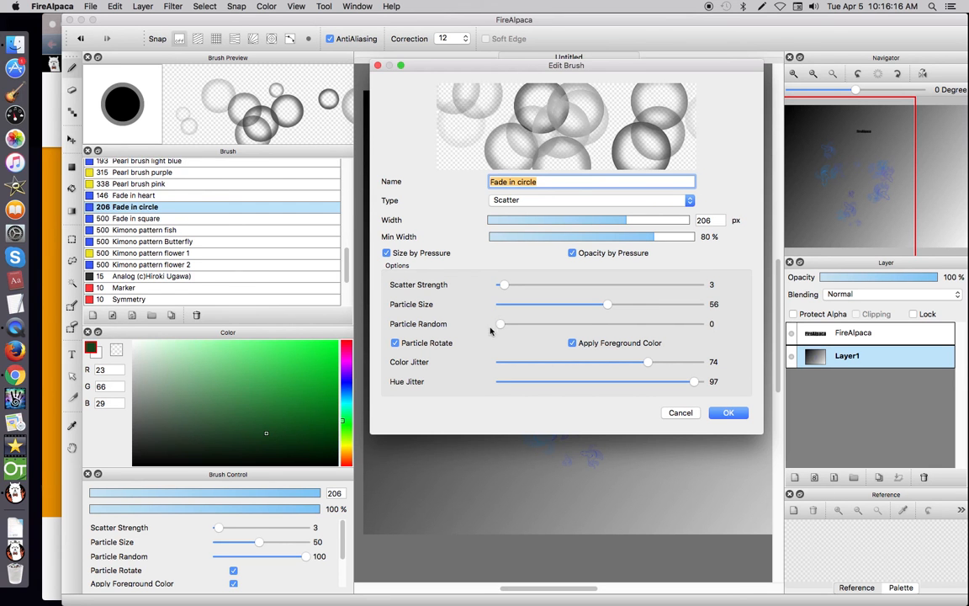
{"action": "left_click_drag", "start_coordinate": [501, 324], "coordinate": [699, 325]}
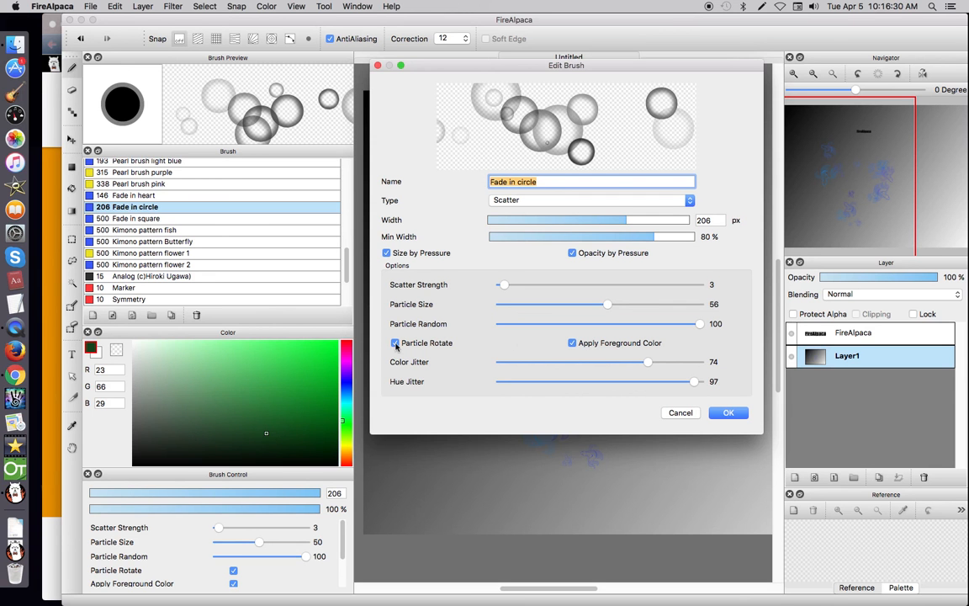
{"action": "left_click", "coordinate": [728, 412]}
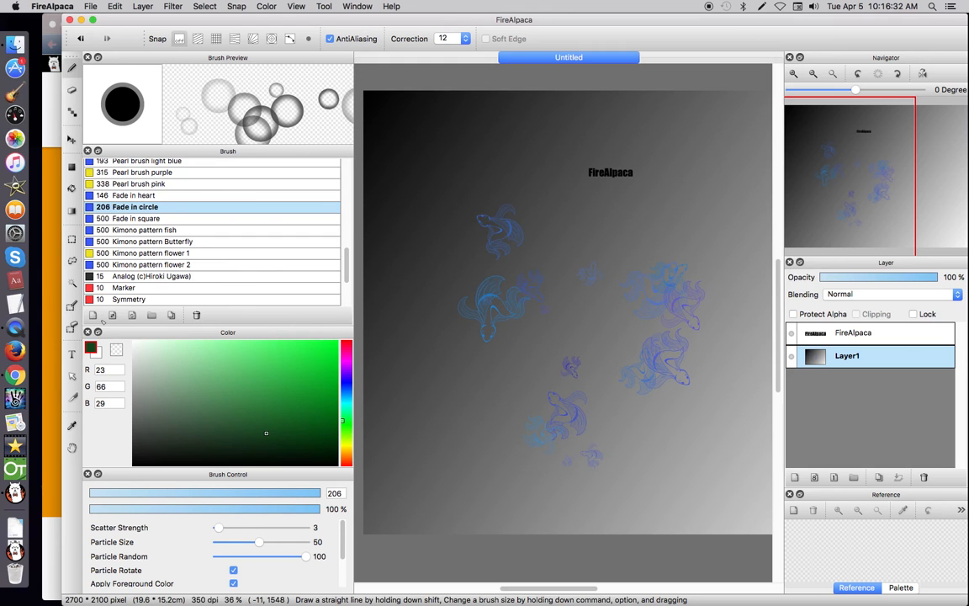
Set the Kimono pattern fish brush's Color Jitter to 100 and paint a long trail of fish across Layer1
{"action": "double_click", "coordinate": [180, 233]}
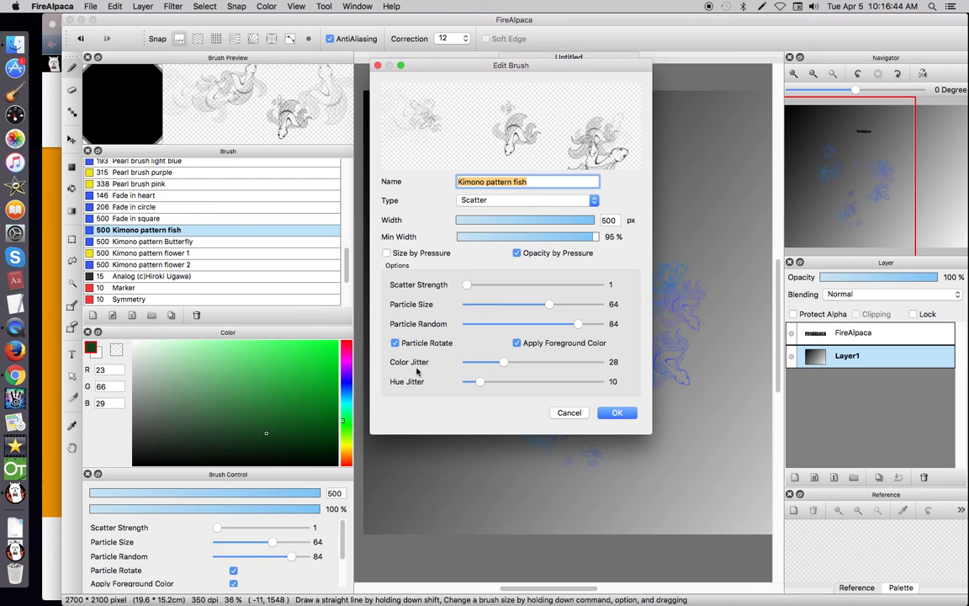
{"action": "left_click", "coordinate": [619, 416]}
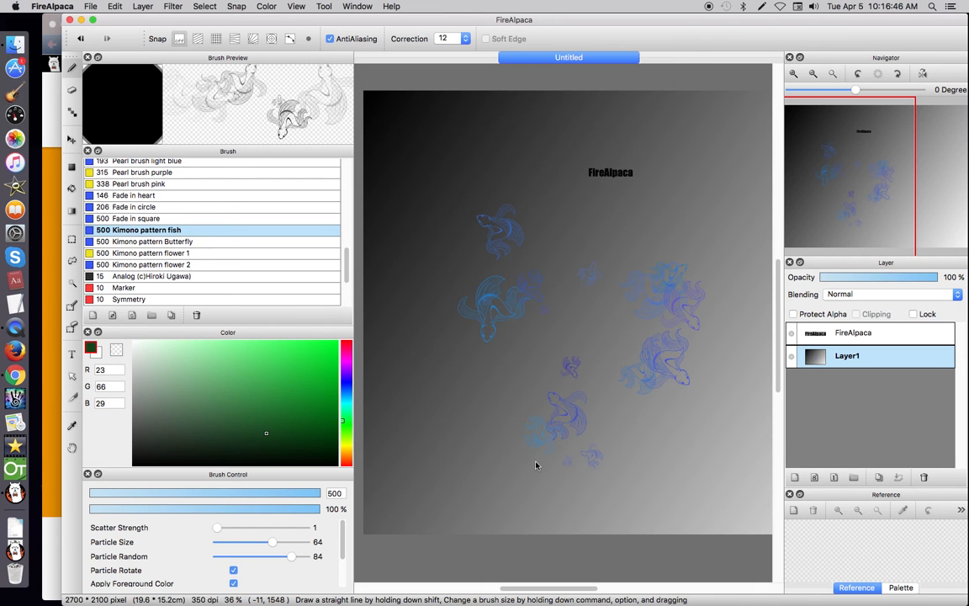
{"action": "left_click_drag", "start_coordinate": [343, 539], "coordinate": [333, 589]}
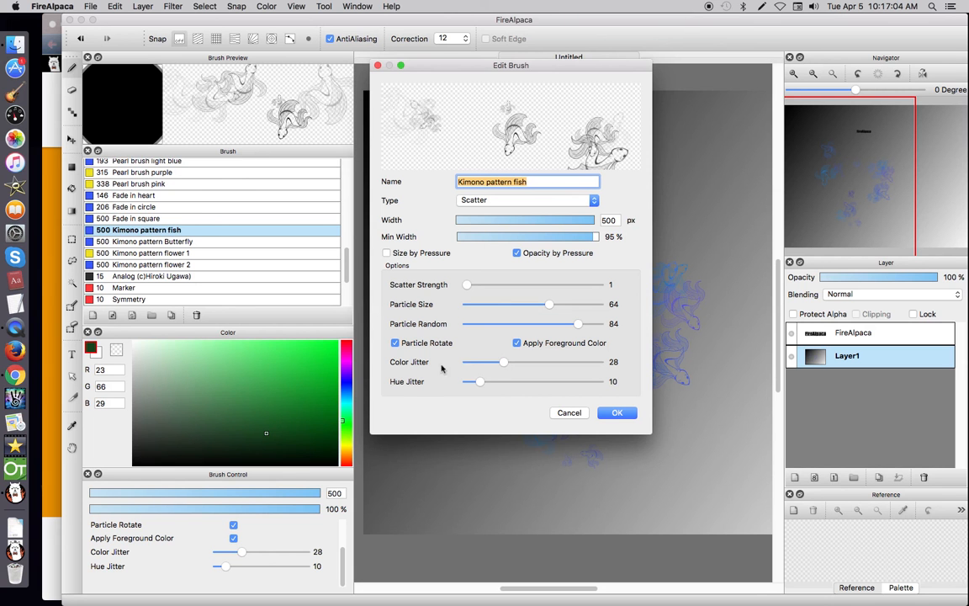
{"action": "left_click_drag", "start_coordinate": [506, 363], "coordinate": [633, 376]}
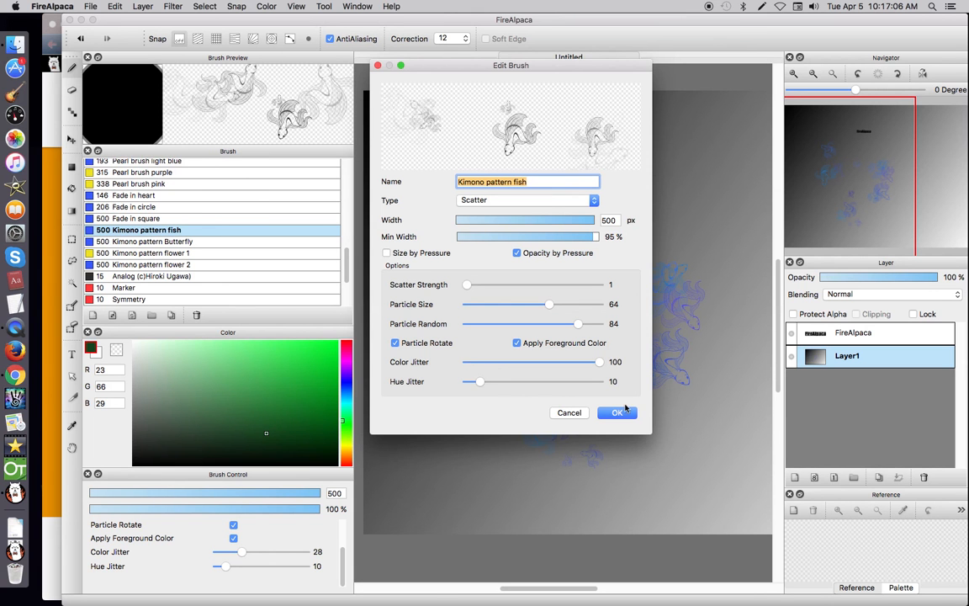
{"action": "left_click", "coordinate": [624, 411]}
{"action": "mouse_move", "coordinate": [406, 334]}
{"action": "left_mouse_down"}
{"action": "mouse_move", "coordinate": [446, 391]}
{"action": "mouse_move", "coordinate": [483, 387]}
{"action": "mouse_move", "coordinate": [572, 278]}
{"action": "mouse_move", "coordinate": [699, 193]}
{"action": "mouse_move", "coordinate": [622, 153]}
{"action": "mouse_move", "coordinate": [505, 159]}
{"action": "mouse_move", "coordinate": [560, 206]}
{"action": "mouse_move", "coordinate": [693, 482]}
{"action": "mouse_move", "coordinate": [689, 471]}
{"action": "left_mouse_up"}
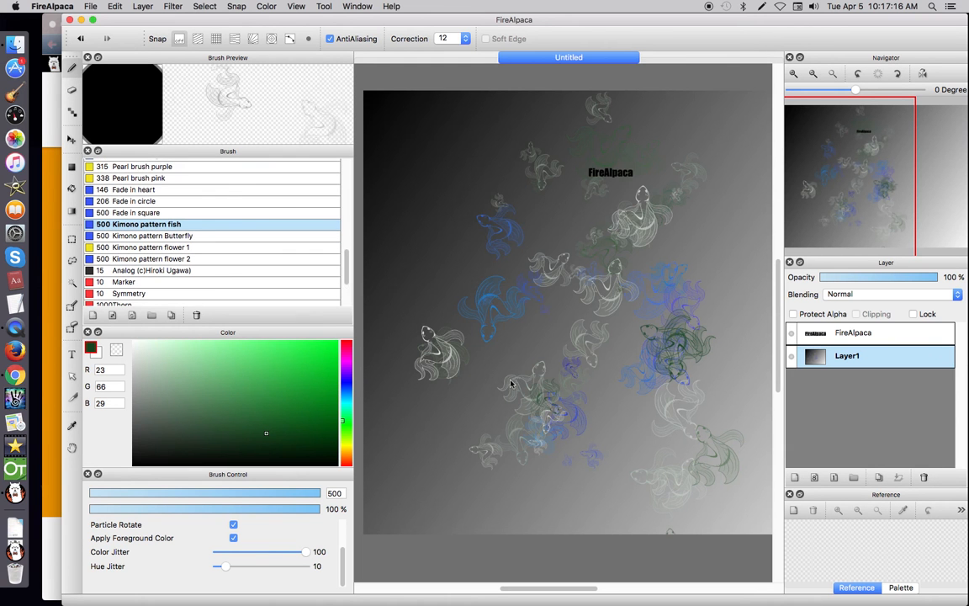
Set the Kimono pattern fish brush's Color Jitter to 0 and Hue Jitter to 100, and paint more fish over the canvas
{"action": "mouse_move", "coordinate": [516, 367]}
{"action": "left_mouse_down"}
{"action": "mouse_move", "coordinate": [451, 361]}
{"action": "mouse_move", "coordinate": [504, 382]}
{"action": "mouse_move", "coordinate": [619, 389]}
{"action": "left_mouse_up"}
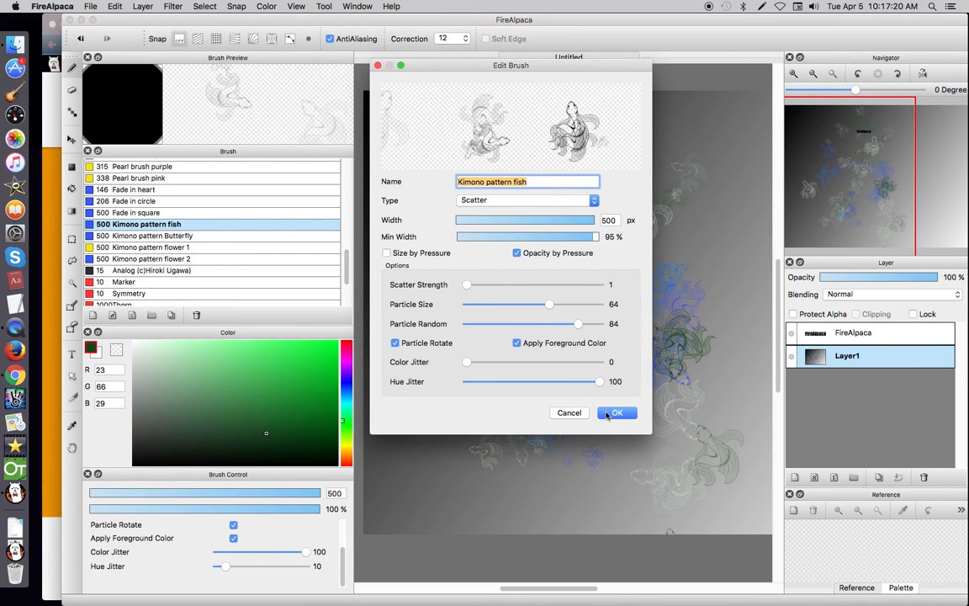
{"action": "left_click", "coordinate": [616, 412]}
{"action": "mouse_move", "coordinate": [506, 443]}
{"action": "left_mouse_down"}
{"action": "mouse_move", "coordinate": [547, 405]}
{"action": "mouse_move", "coordinate": [579, 336]}
{"action": "mouse_move", "coordinate": [719, 239]}
{"action": "mouse_move", "coordinate": [781, 156]}
{"action": "mouse_move", "coordinate": [775, 120]}
{"action": "mouse_move", "coordinate": [746, 123]}
{"action": "mouse_move", "coordinate": [675, 165]}
{"action": "mouse_move", "coordinate": [592, 153]}
{"action": "mouse_move", "coordinate": [446, 163]}
{"action": "left_mouse_up"}
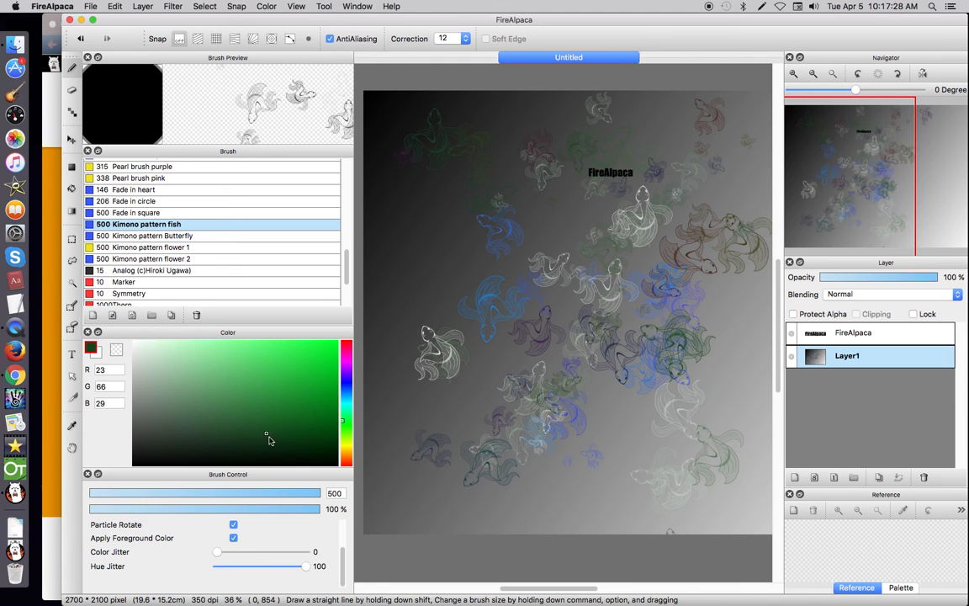
Change the foreground color to RGB 66, 23, 52 and set the fish brush's Color Jitter to 18 and Hue Jitter to 15
{"action": "left_click_drag", "start_coordinate": [348, 402], "coordinate": [341, 357]}
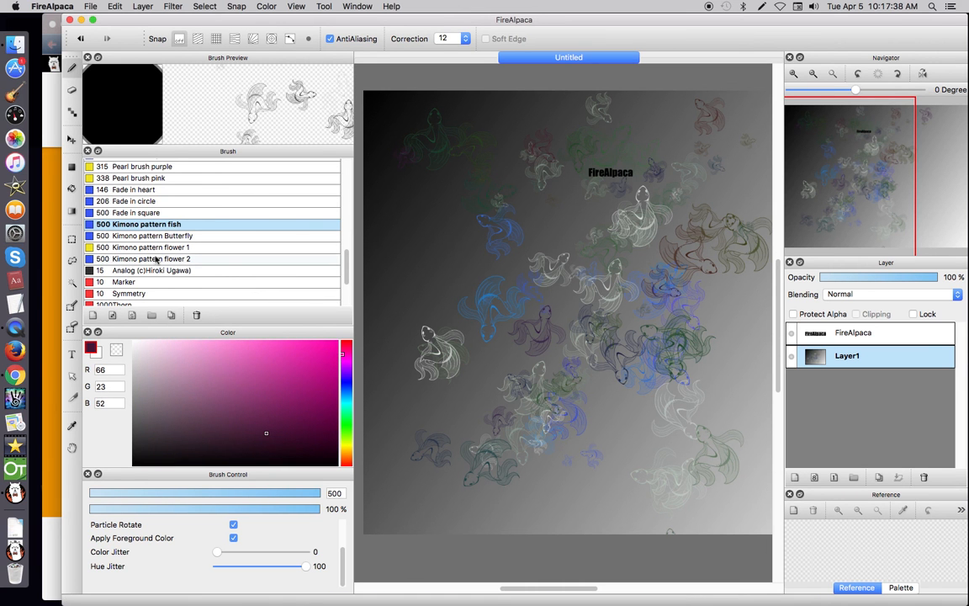
{"action": "double_click", "coordinate": [166, 225]}
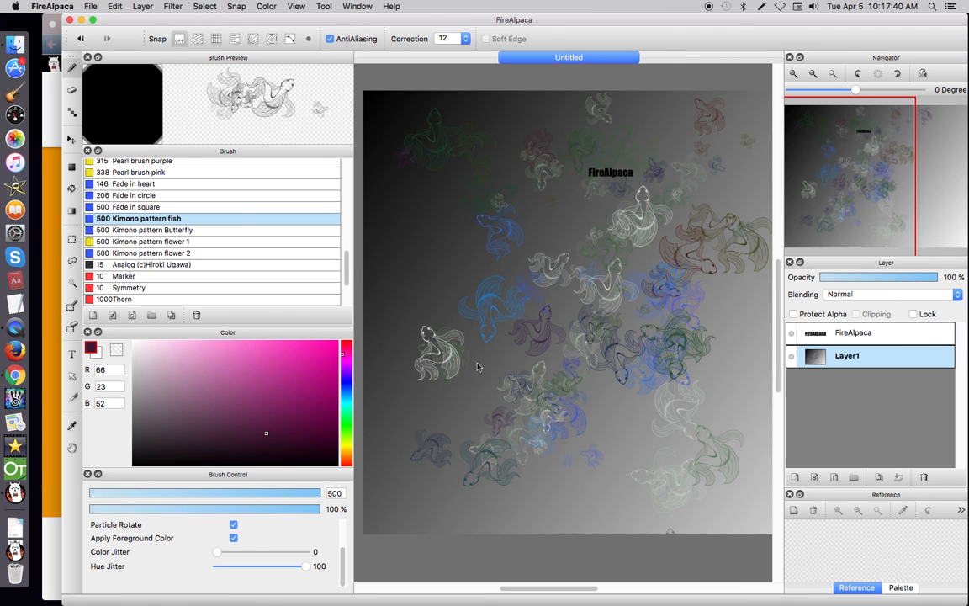
{"action": "left_click", "coordinate": [486, 381]}
{"action": "left_click", "coordinate": [489, 362]}
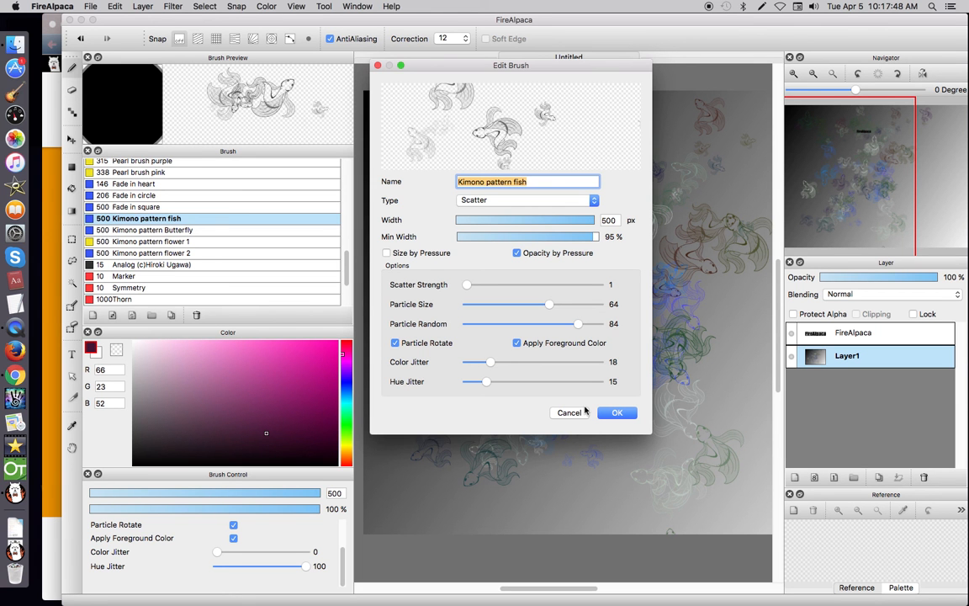
{"action": "left_click", "coordinate": [618, 413]}
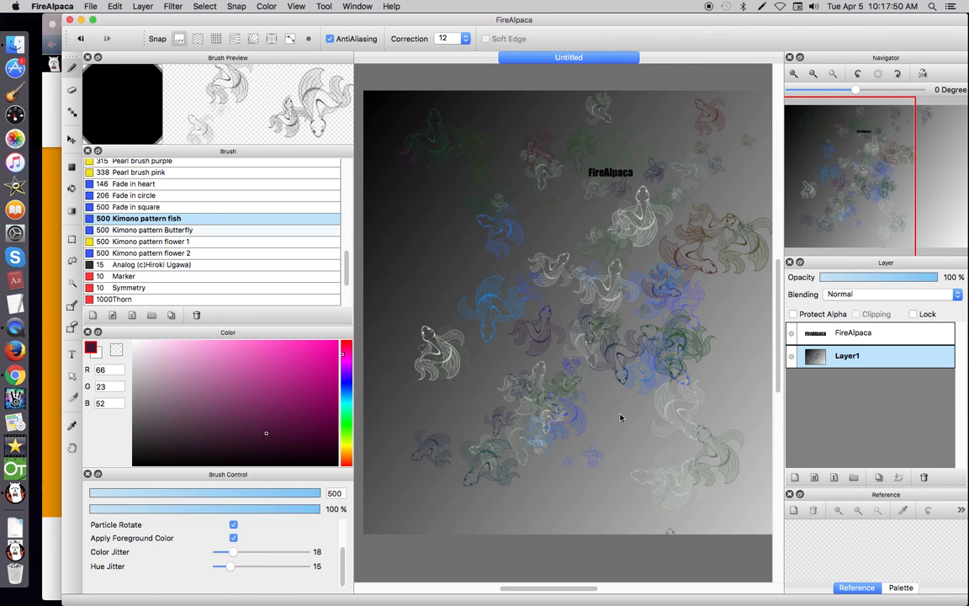
Resize the docked panels, making the Brush and Color column narrower and the Navigator and Layer column wider
{"action": "left_click_drag", "start_coordinate": [351, 273], "coordinate": [243, 278]}
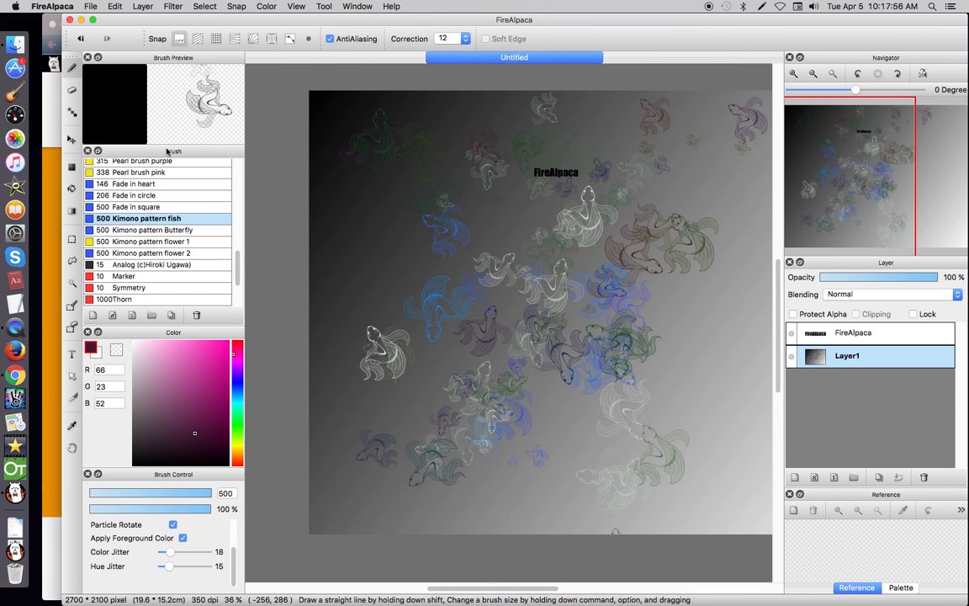
{"action": "left_click_drag", "start_coordinate": [178, 152], "coordinate": [447, 175]}
{"action": "mouse_move", "coordinate": [359, 172]}
{"action": "left_mouse_down"}
{"action": "mouse_move", "coordinate": [736, 195]}
{"action": "mouse_move", "coordinate": [859, 223]}
{"action": "mouse_move", "coordinate": [618, 200]}
{"action": "left_mouse_up"}
{"action": "left_click_drag", "start_coordinate": [499, 191], "coordinate": [189, 182]}
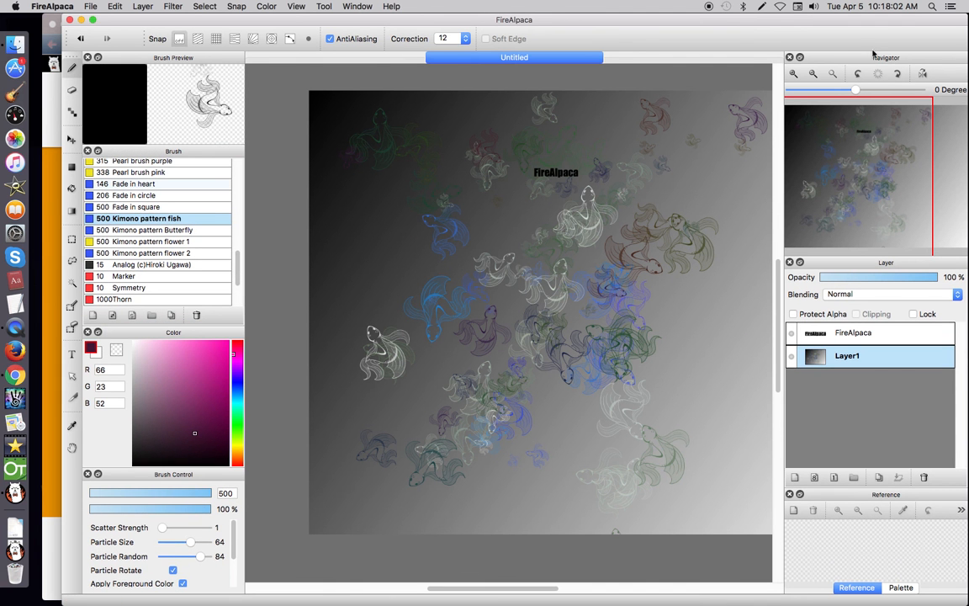
{"action": "left_click_drag", "start_coordinate": [784, 129], "coordinate": [602, 170]}
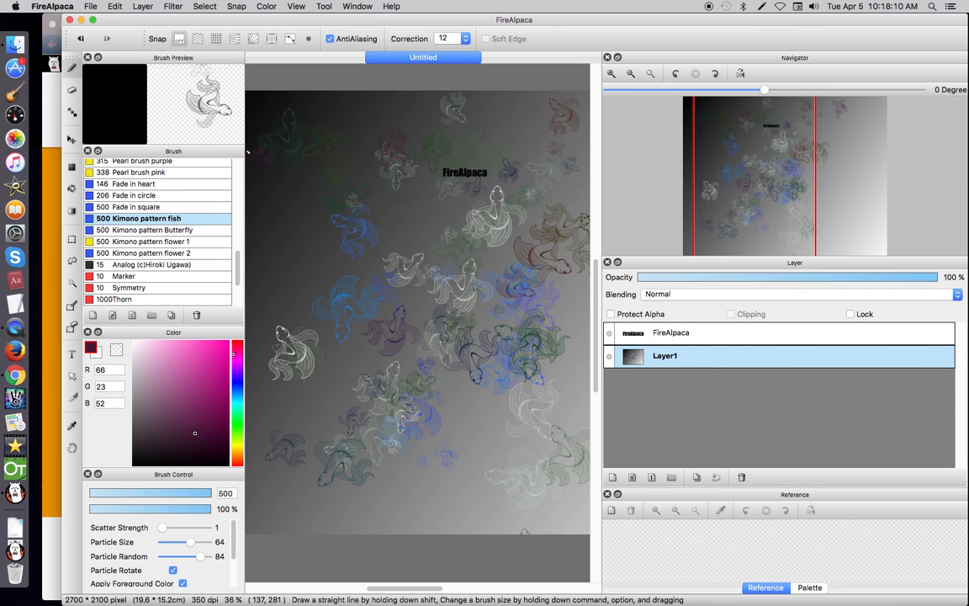
{"action": "left_click_drag", "start_coordinate": [243, 149], "coordinate": [211, 150]}
Rotate the canvas view to -6 degrees and check the composition by flipping the view horizontally and back
{"action": "mouse_move", "coordinate": [744, 111]}
{"action": "left_mouse_down"}
{"action": "mouse_move", "coordinate": [833, 136]}
{"action": "mouse_move", "coordinate": [815, 173]}
{"action": "mouse_move", "coordinate": [746, 168]}
{"action": "left_mouse_up"}
{"action": "mouse_move", "coordinate": [766, 91]}
{"action": "left_mouse_down"}
{"action": "mouse_move", "coordinate": [828, 93]}
{"action": "mouse_move", "coordinate": [758, 90]}
{"action": "left_mouse_up"}
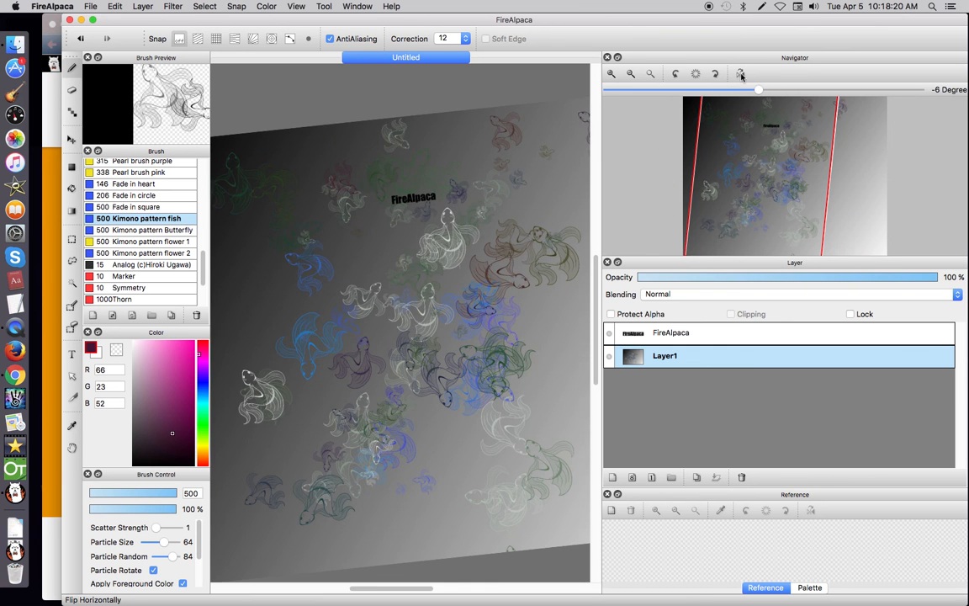
{"action": "left_click", "coordinate": [741, 75]}
{"action": "left_click", "coordinate": [741, 75]}
{"action": "left_click", "coordinate": [741, 76]}
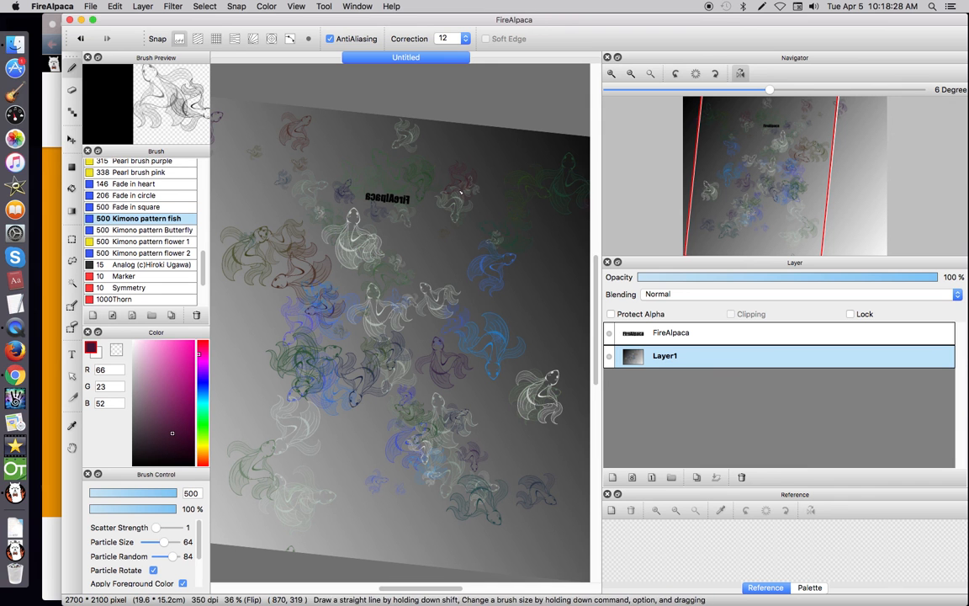
{"action": "left_click", "coordinate": [742, 79]}
Rotate the canvas view clockwise in increments up to 150 degrees and clear the rotation
{"action": "left_click", "coordinate": [716, 75]}
{"action": "left_click", "coordinate": [715, 75]}
{"action": "left_click", "coordinate": [715, 74]}
{"action": "left_click", "coordinate": [716, 75]}
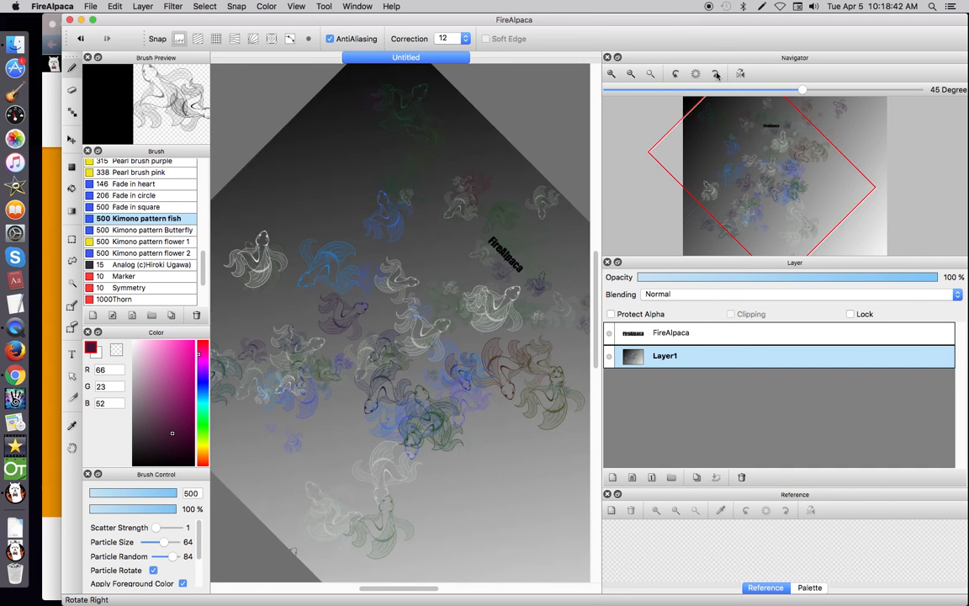
{"action": "left_click", "coordinate": [715, 75]}
{"action": "left_click", "coordinate": [716, 75]}
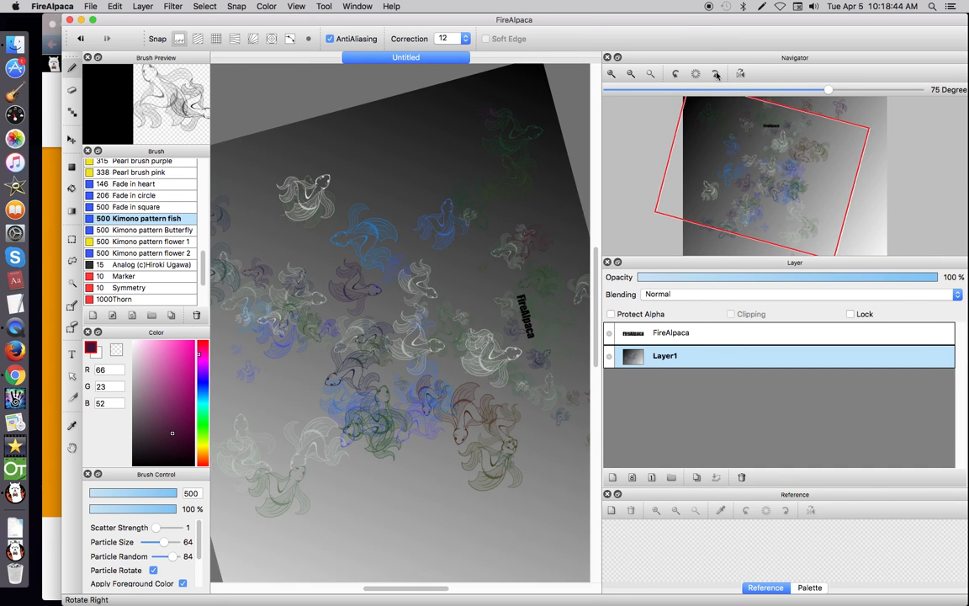
{"action": "left_click", "coordinate": [716, 75]}
{"action": "left_click", "coordinate": [715, 75]}
{"action": "left_click", "coordinate": [716, 74]}
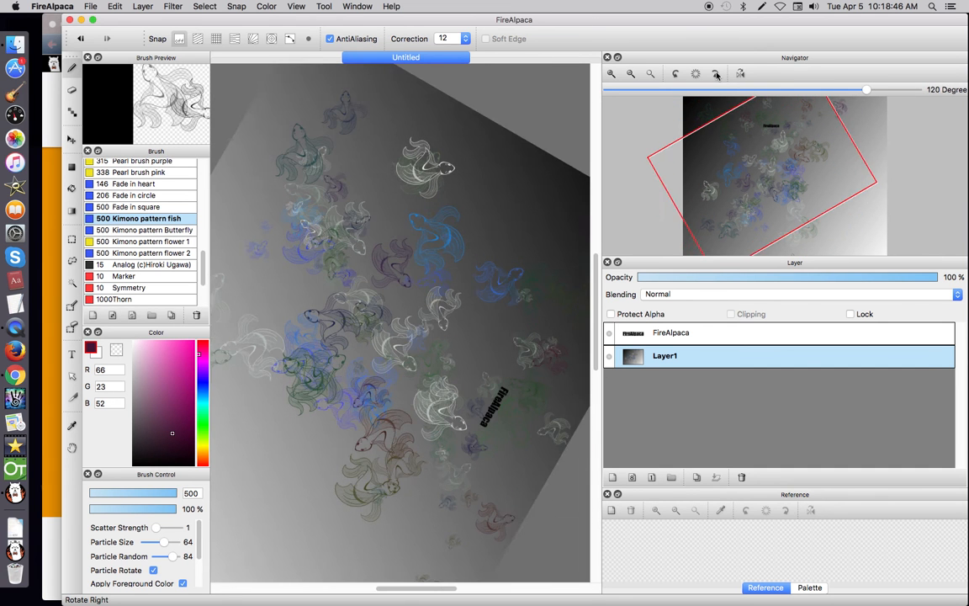
{"action": "left_click", "coordinate": [716, 75]}
{"action": "left_click", "coordinate": [715, 75]}
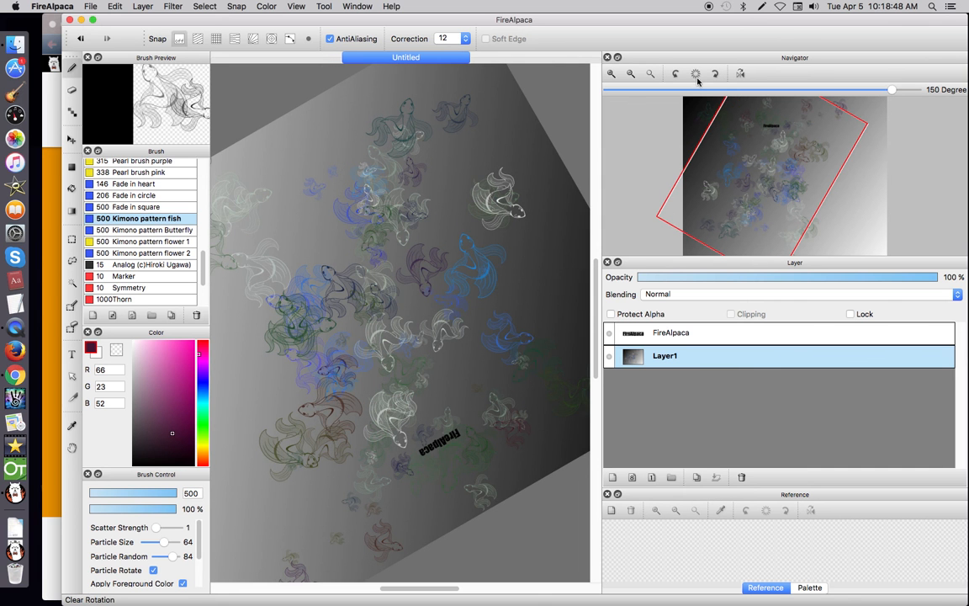
{"action": "left_click", "coordinate": [694, 74]}
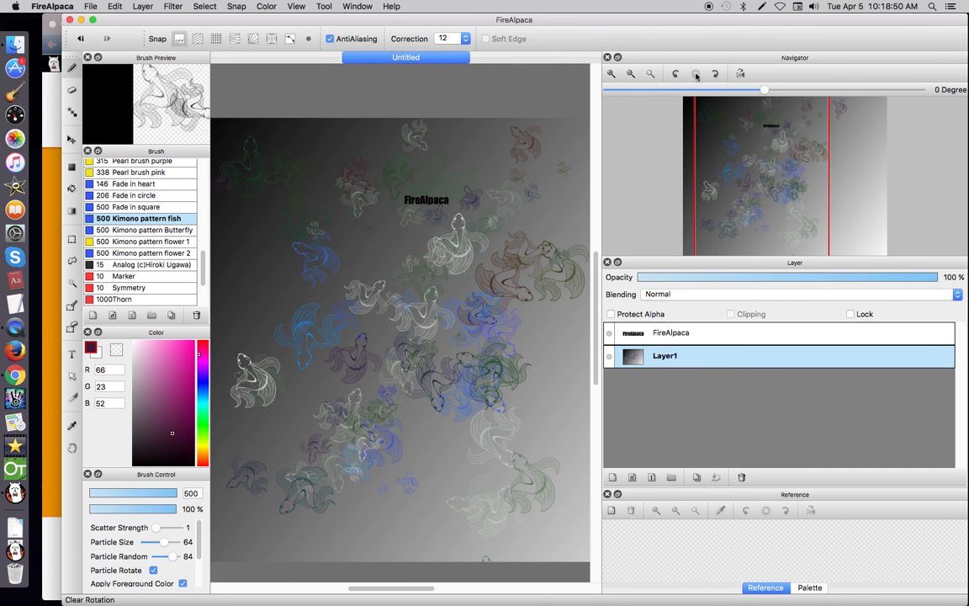
Zoom in to 150% to inspect the FireAlpaca text and the canvas's empty lower-right area, and fit the whole canvas in view again
{"action": "left_click", "coordinate": [653, 76]}
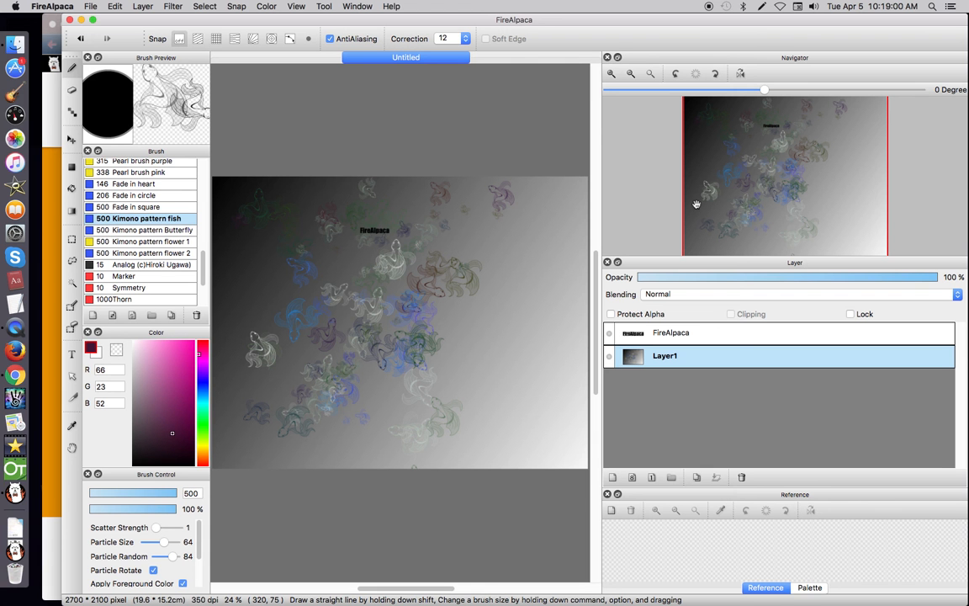
{"action": "left_click", "coordinate": [612, 76]}
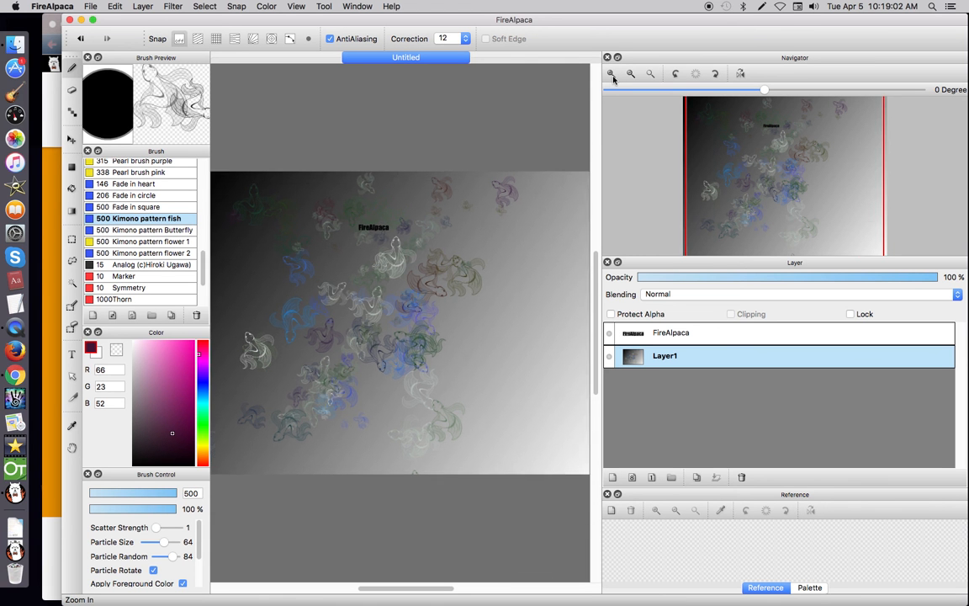
{"action": "left_click", "coordinate": [612, 76]}
{"action": "left_click", "coordinate": [612, 75]}
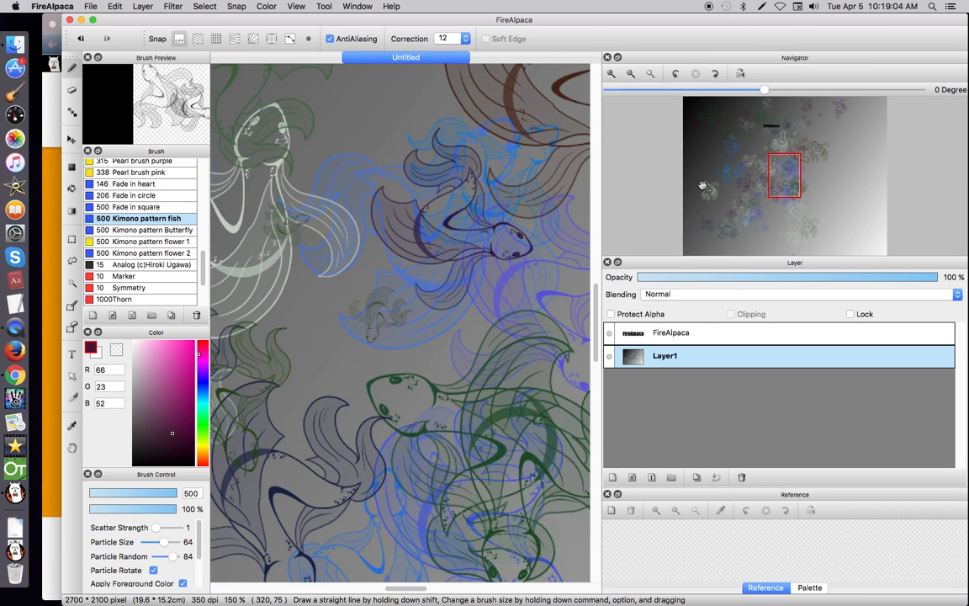
{"action": "left_click", "coordinate": [765, 126]}
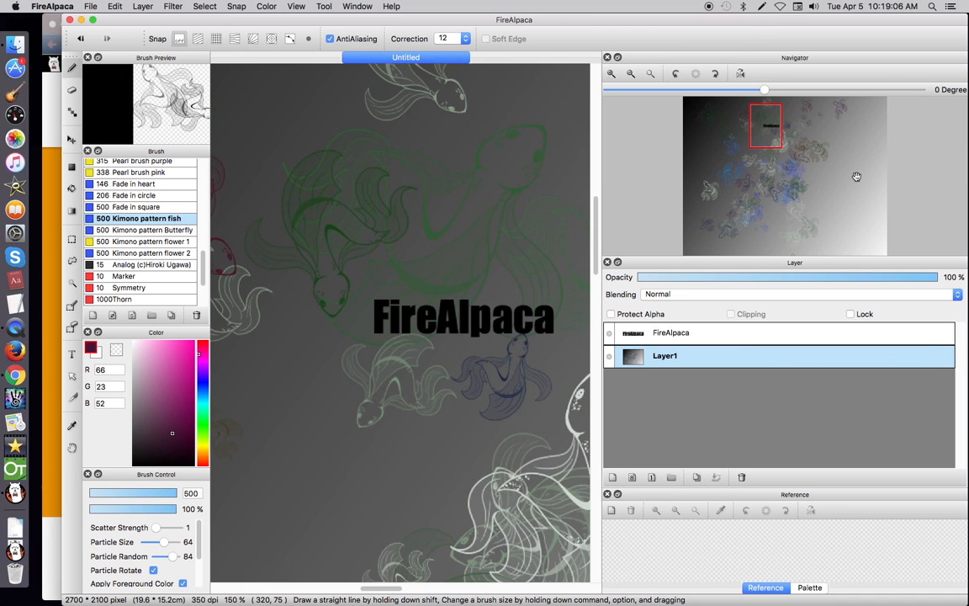
{"action": "left_click", "coordinate": [844, 217]}
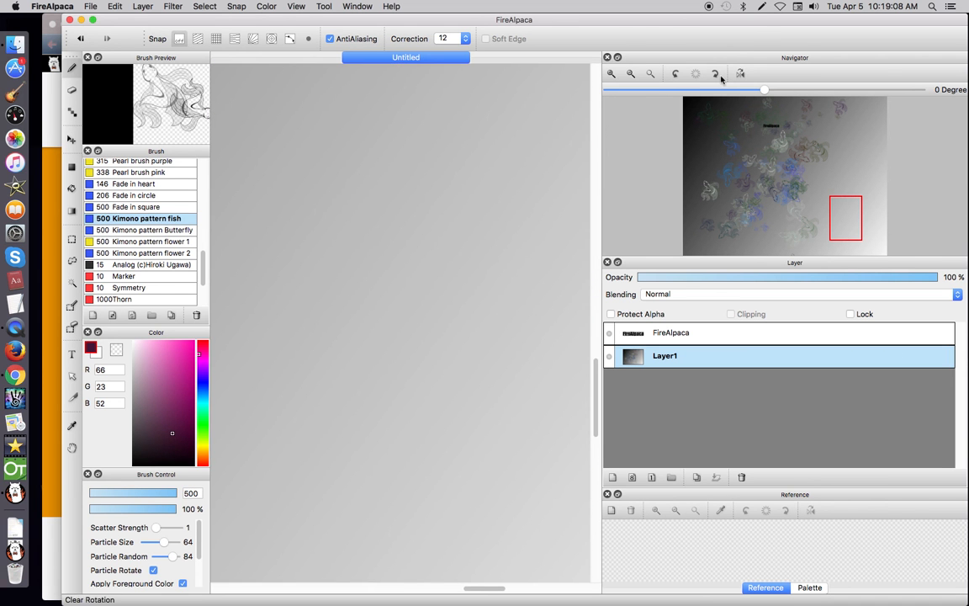
{"action": "left_click", "coordinate": [652, 74]}
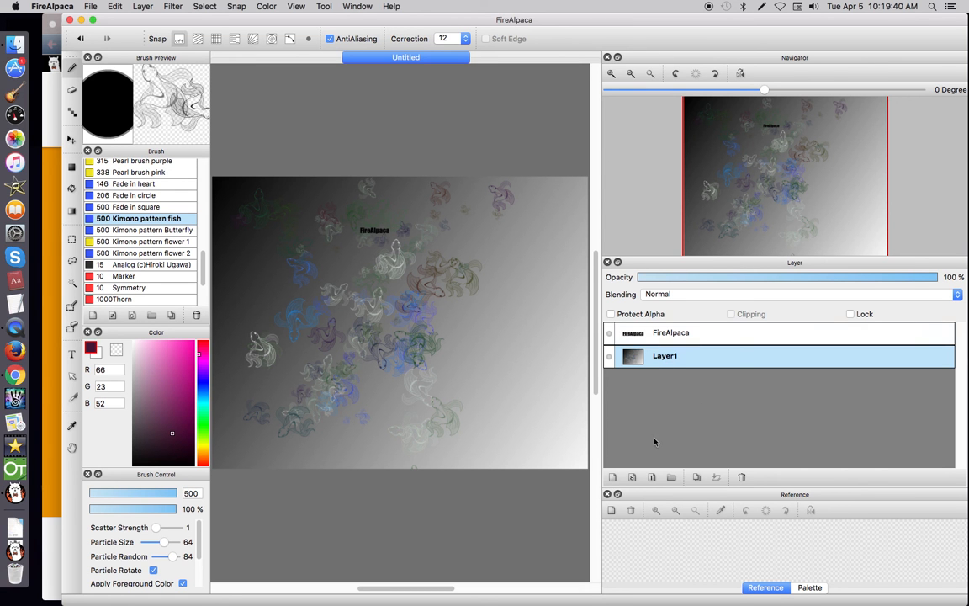
Add a new layer above Layer1 and paint a loop of Kimono pattern flower 1 blossoms in magenta, RGB 185, 0, 126
{"action": "left_click", "coordinate": [613, 478]}
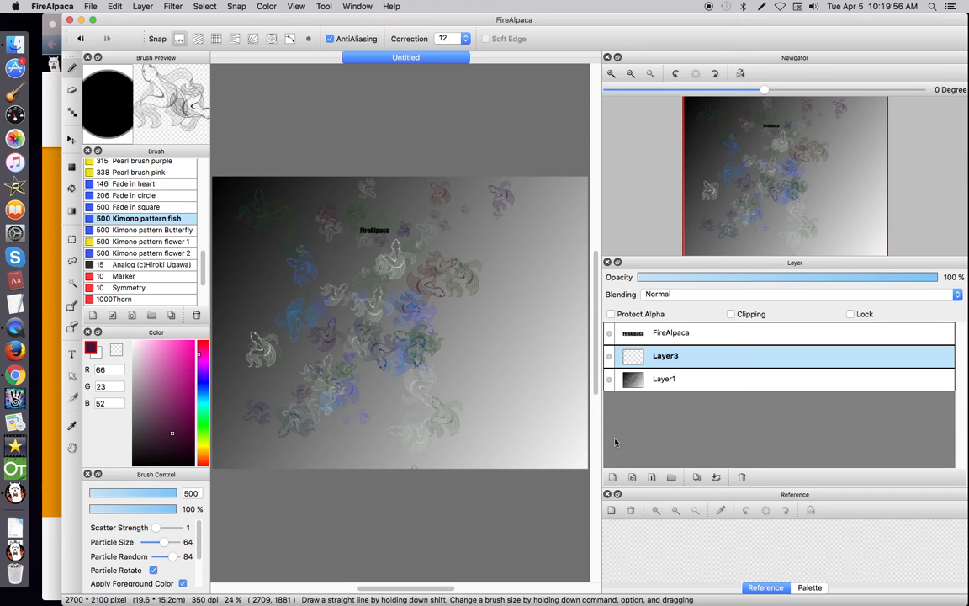
{"action": "left_click", "coordinate": [142, 242]}
{"action": "left_click", "coordinate": [195, 374]}
{"action": "mouse_move", "coordinate": [359, 340]}
{"action": "left_mouse_down"}
{"action": "mouse_move", "coordinate": [414, 391]}
{"action": "mouse_move", "coordinate": [478, 402]}
{"action": "mouse_move", "coordinate": [513, 309]}
{"action": "mouse_move", "coordinate": [505, 245]}
{"action": "mouse_move", "coordinate": [387, 234]}
{"action": "mouse_move", "coordinate": [312, 259]}
{"action": "mouse_move", "coordinate": [298, 286]}
{"action": "left_mouse_up"}
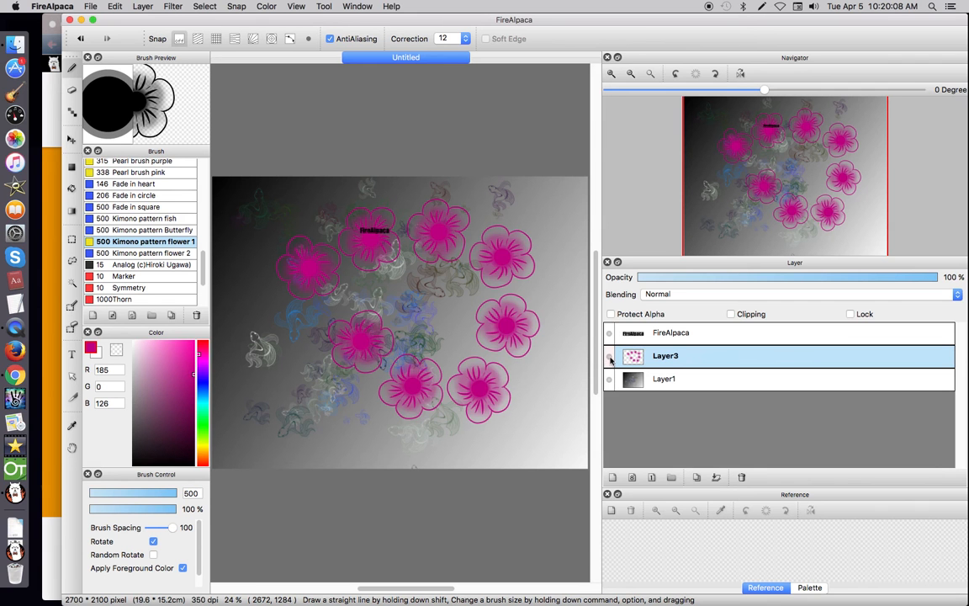
Hide the flower layer and group it with Layer1 in a new layer folder, keeping the flower layer above Layer1
{"action": "left_click", "coordinate": [609, 358]}
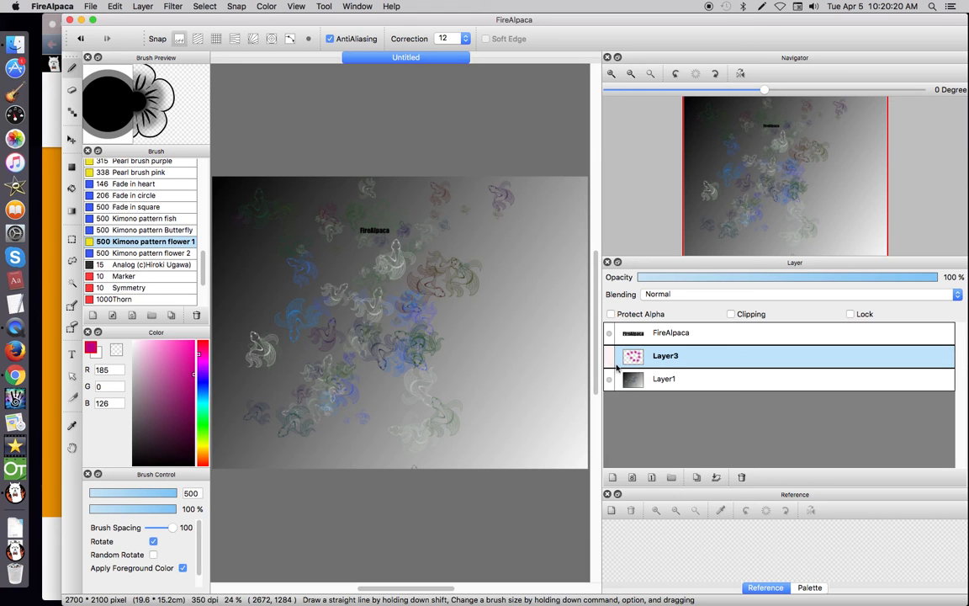
{"action": "left_click", "coordinate": [672, 478]}
{"action": "left_click_drag", "start_coordinate": [657, 380], "coordinate": [655, 357]}
{"action": "left_click_drag", "start_coordinate": [655, 404], "coordinate": [656, 358]}
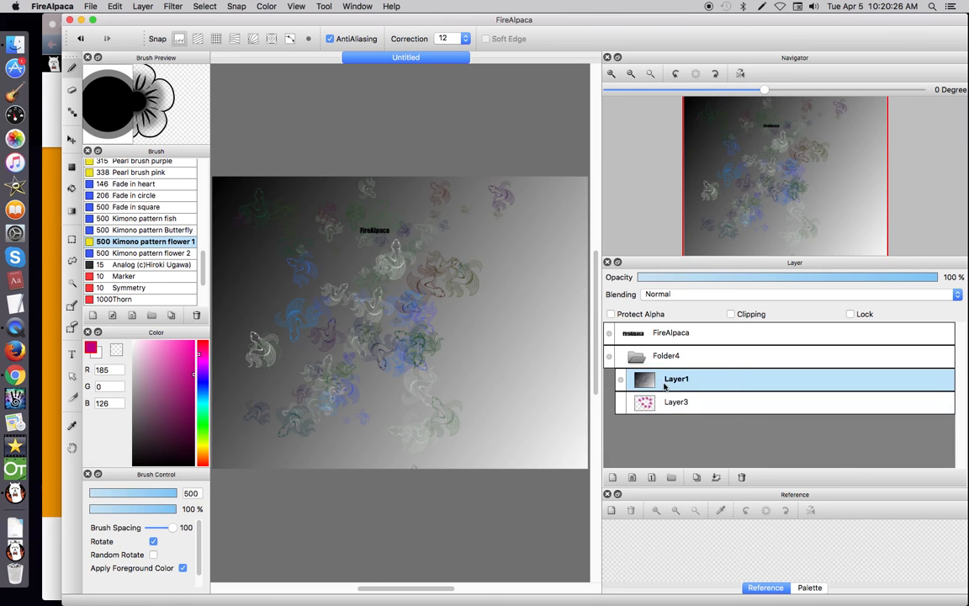
{"action": "left_click_drag", "start_coordinate": [668, 401], "coordinate": [672, 371]}
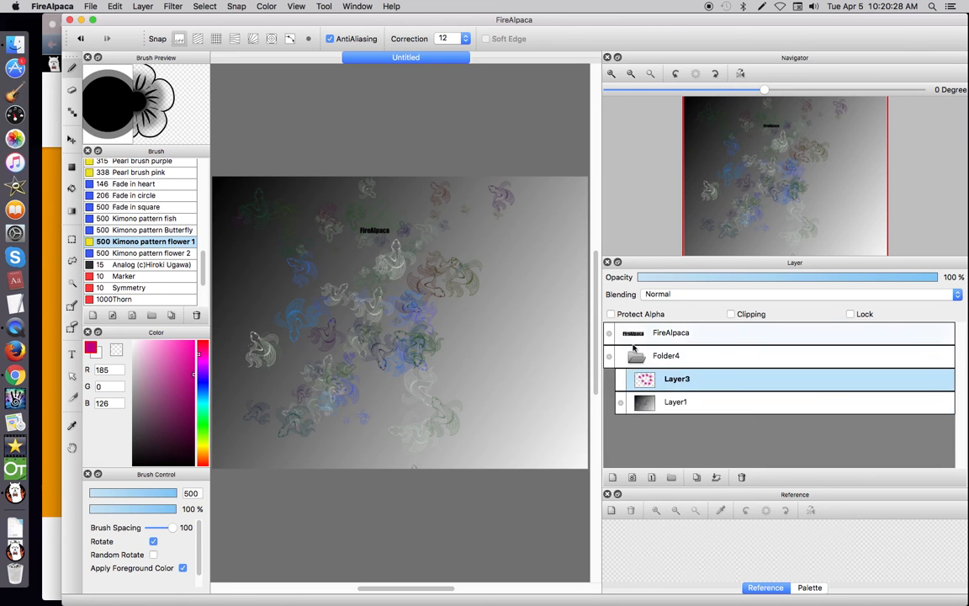
Collapse and expand the layer folder, and delete the flower layer inside it
{"action": "left_click", "coordinate": [636, 355]}
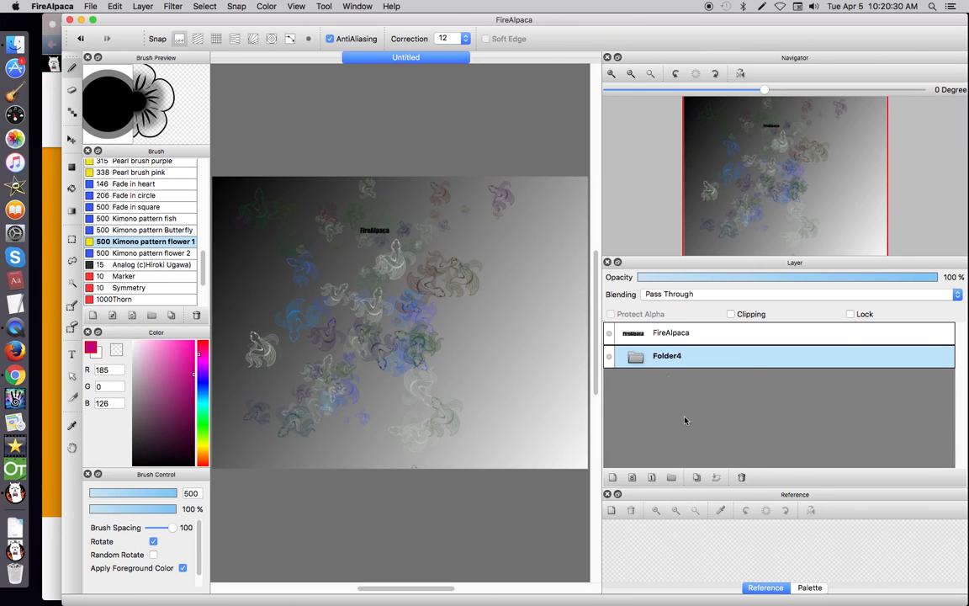
{"action": "left_click", "coordinate": [636, 355]}
{"action": "left_click", "coordinate": [658, 381]}
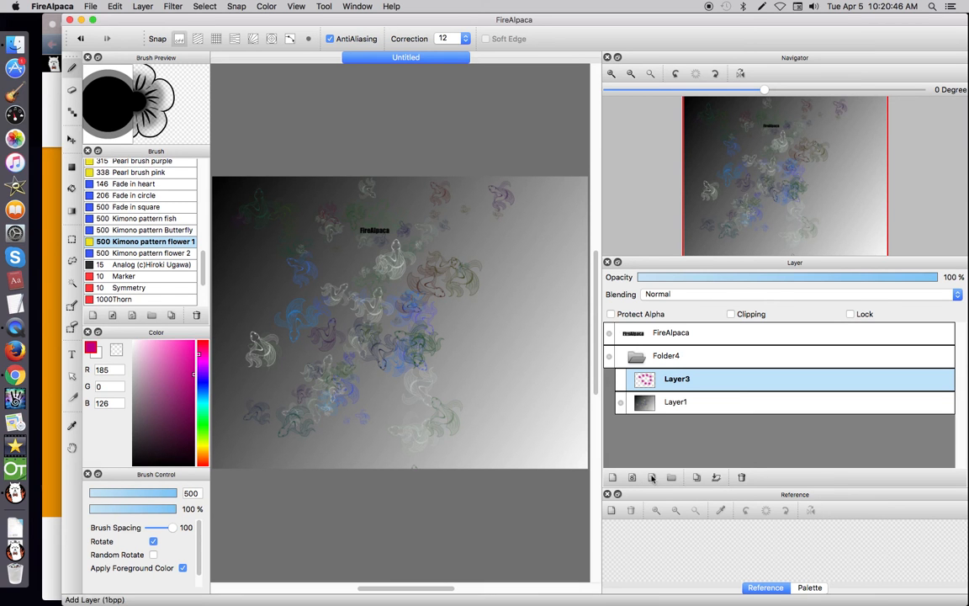
{"action": "left_click", "coordinate": [741, 477]}
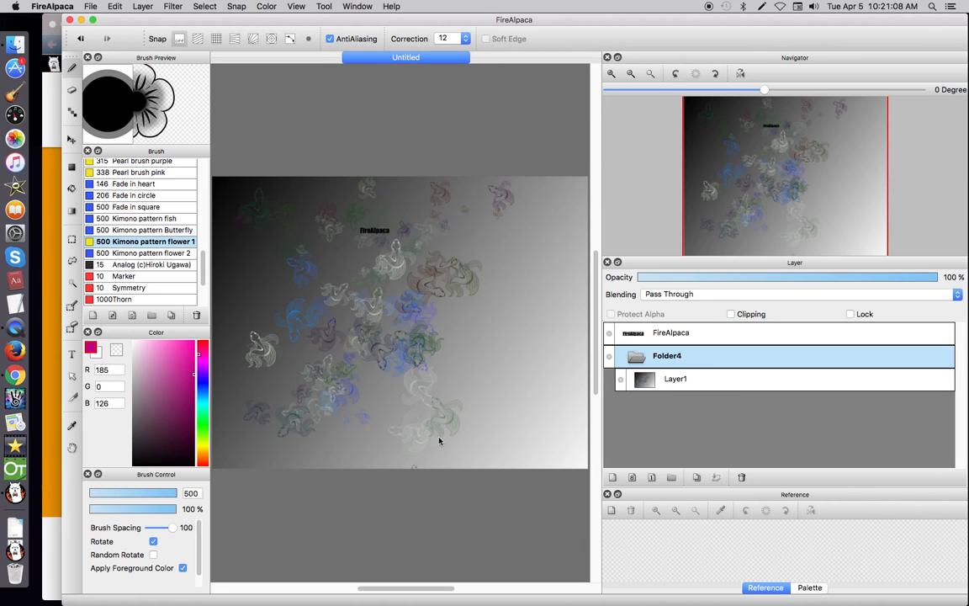
Load Dante Dash cutiemark.png from the PNG folder inside the FireAlpaca folder as the reference image
{"action": "left_click", "coordinate": [613, 510]}
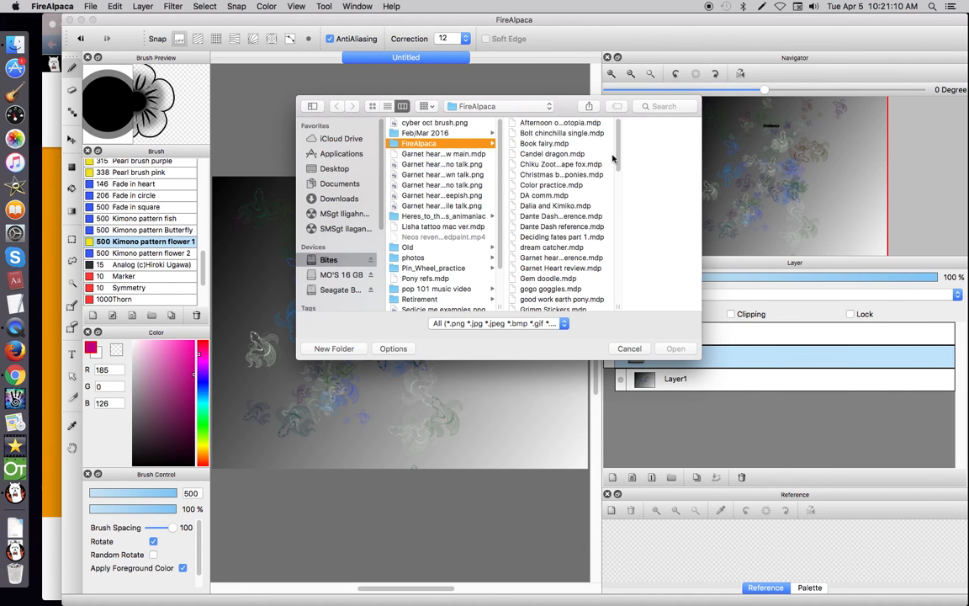
{"action": "left_click_drag", "start_coordinate": [618, 138], "coordinate": [617, 246]}
{"action": "left_click", "coordinate": [568, 266]}
{"action": "scroll", "coordinate": [530, 222], "scroll_direction": "up", "scroll_amount": 10}
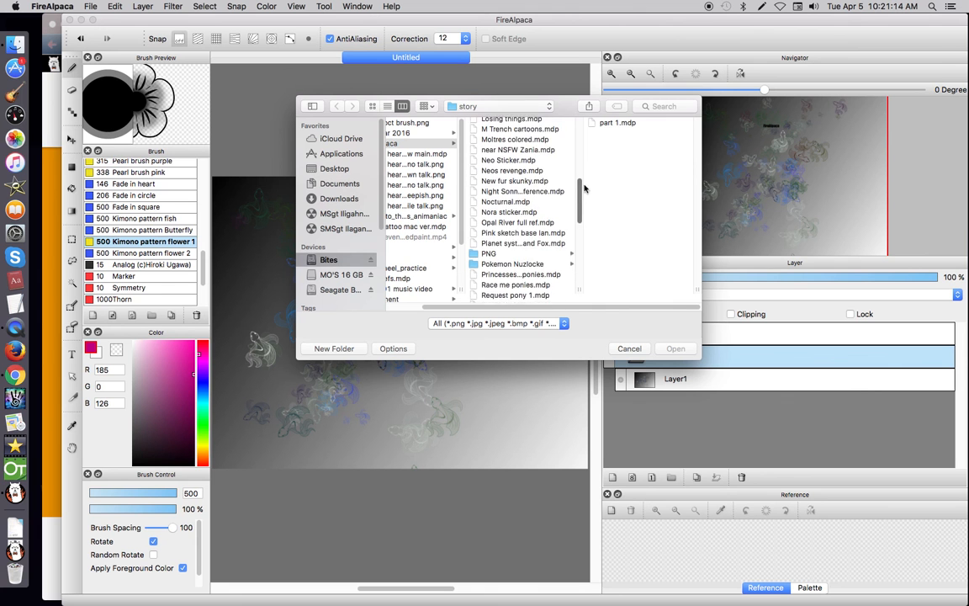
{"action": "left_click", "coordinate": [484, 256]}
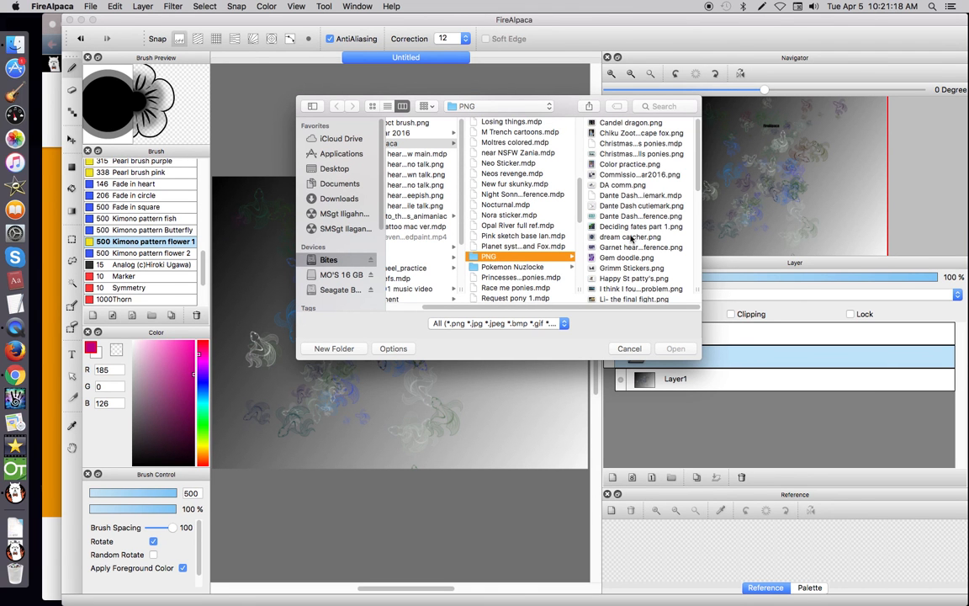
{"action": "left_click", "coordinate": [639, 204]}
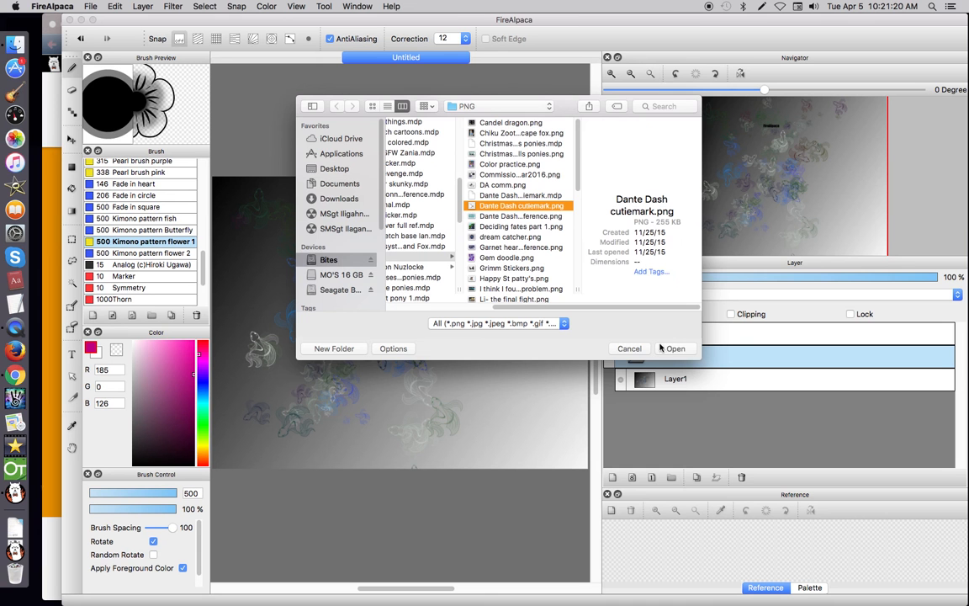
{"action": "left_click", "coordinate": [673, 348]}
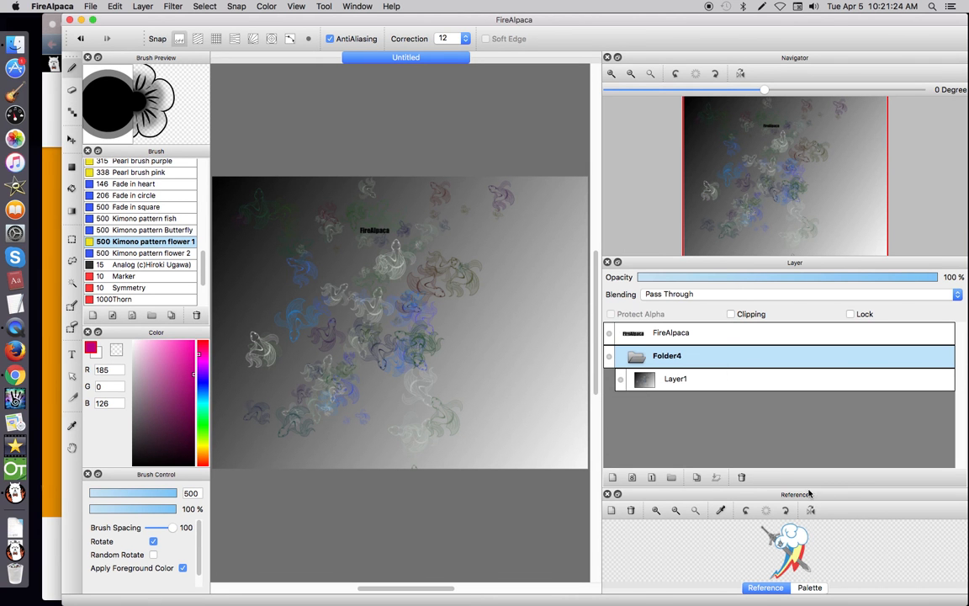
Fit the reference image to a much taller Reference panel and sample the cloud's blue outline color, RGB 55, 146, 206
{"action": "left_click_drag", "start_coordinate": [807, 489], "coordinate": [804, 278]}
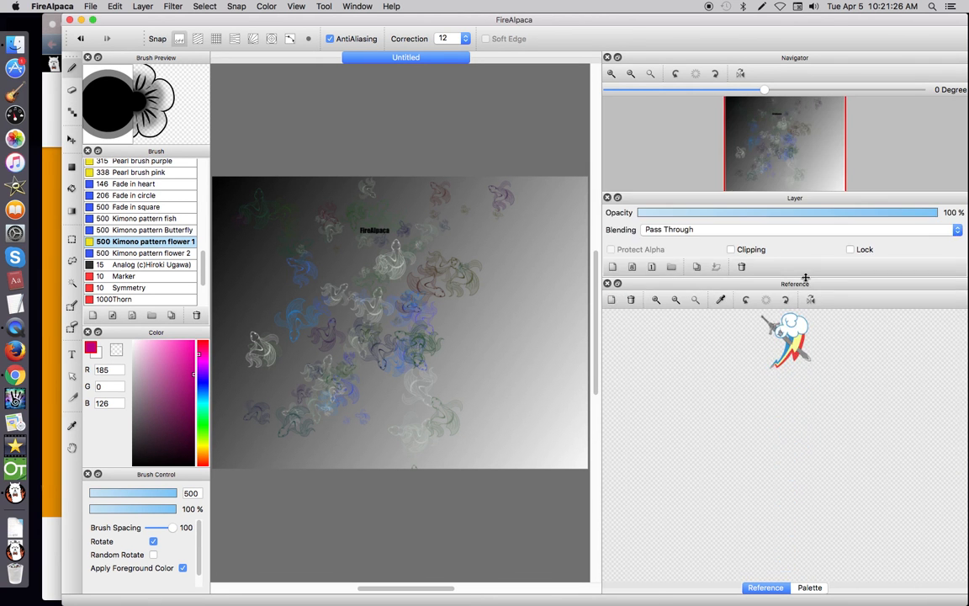
{"action": "left_click", "coordinate": [695, 301]}
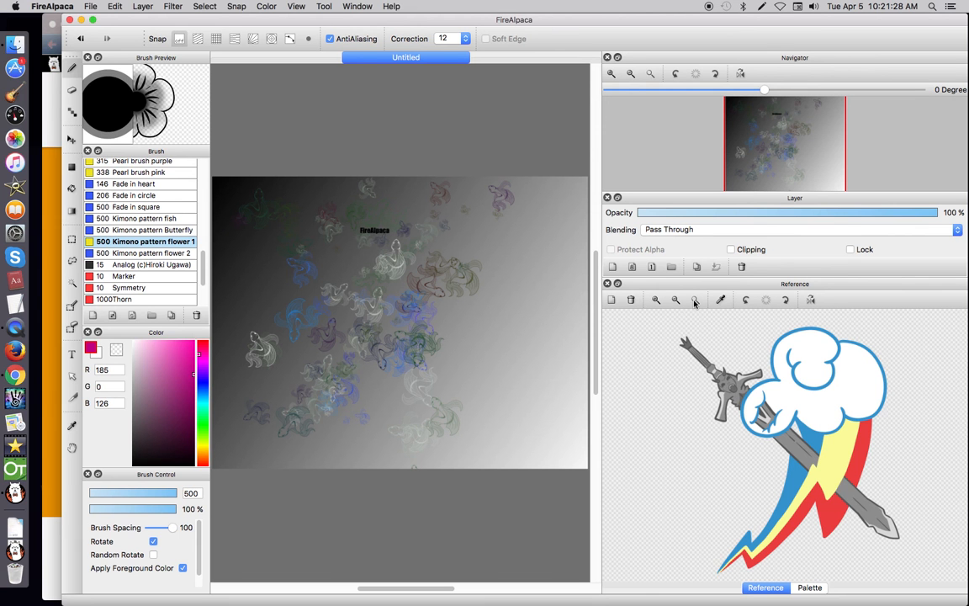
{"action": "left_click", "coordinate": [720, 299]}
{"action": "left_click", "coordinate": [804, 381]}
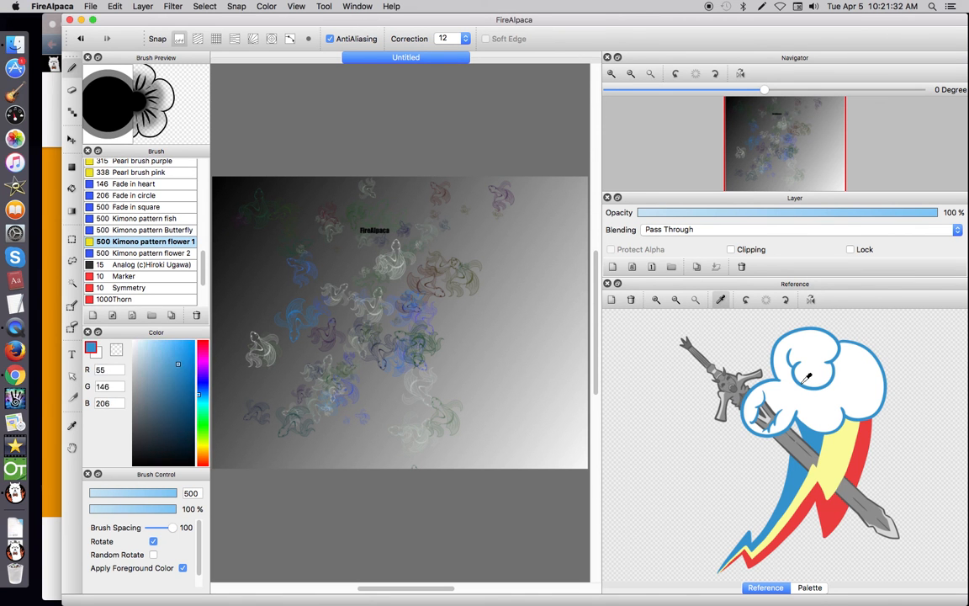
Zoom in on the reference image, and rotate it clockwise in two increments before resetting its rotation
{"action": "left_click", "coordinate": [656, 300]}
{"action": "left_click", "coordinate": [657, 300]}
{"action": "left_click", "coordinate": [657, 299]}
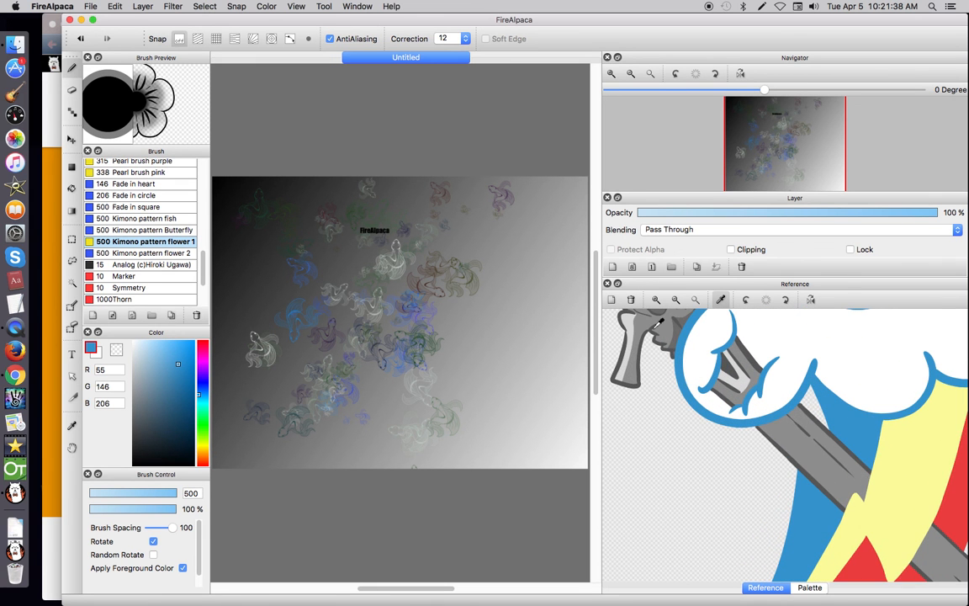
{"action": "left_click", "coordinate": [789, 301]}
{"action": "left_click", "coordinate": [788, 301]}
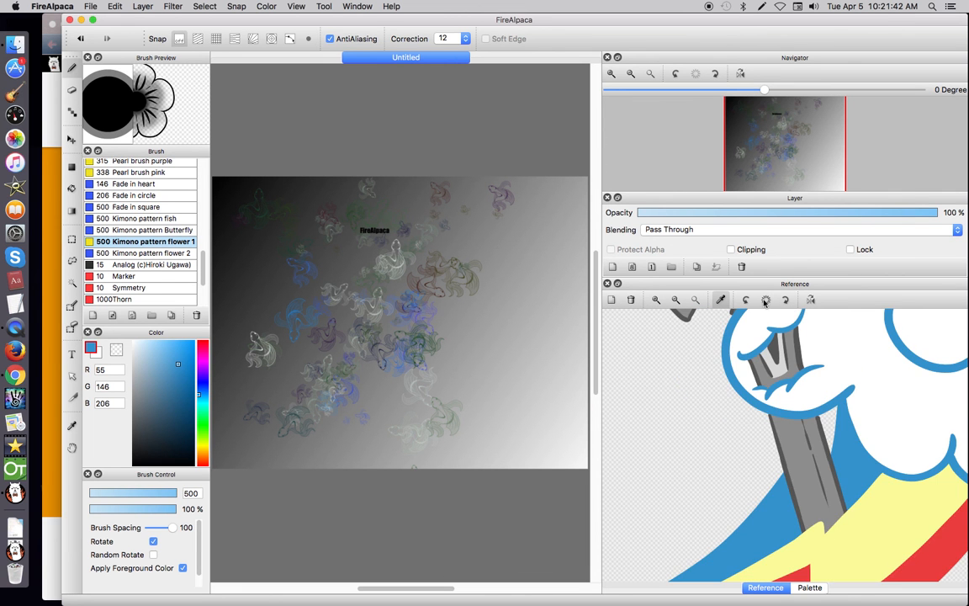
{"action": "left_click", "coordinate": [766, 301]}
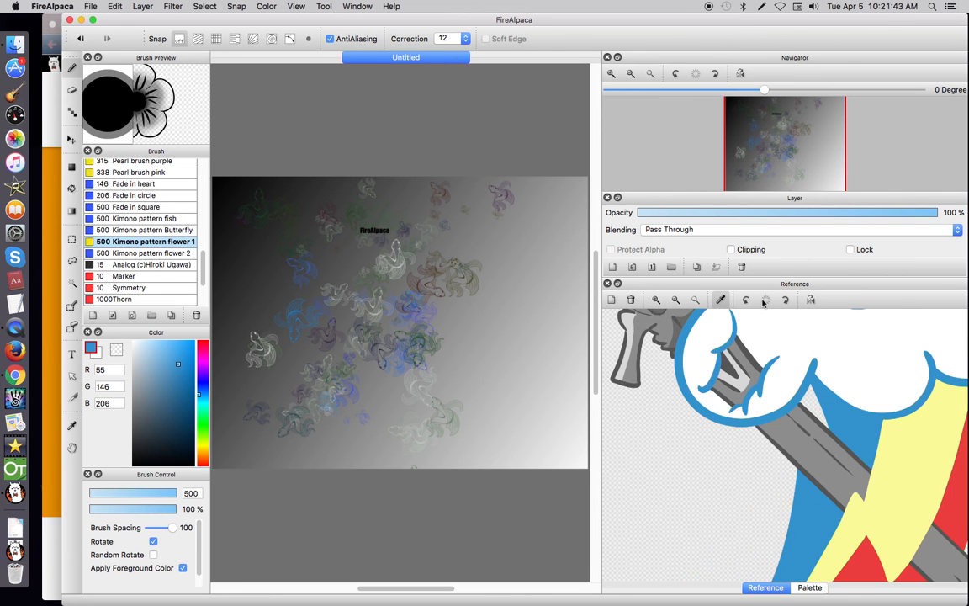
Show the color palette in place of the reference, and resize the panels for a taller layer list and a wider canvas area
{"action": "left_click", "coordinate": [810, 587]}
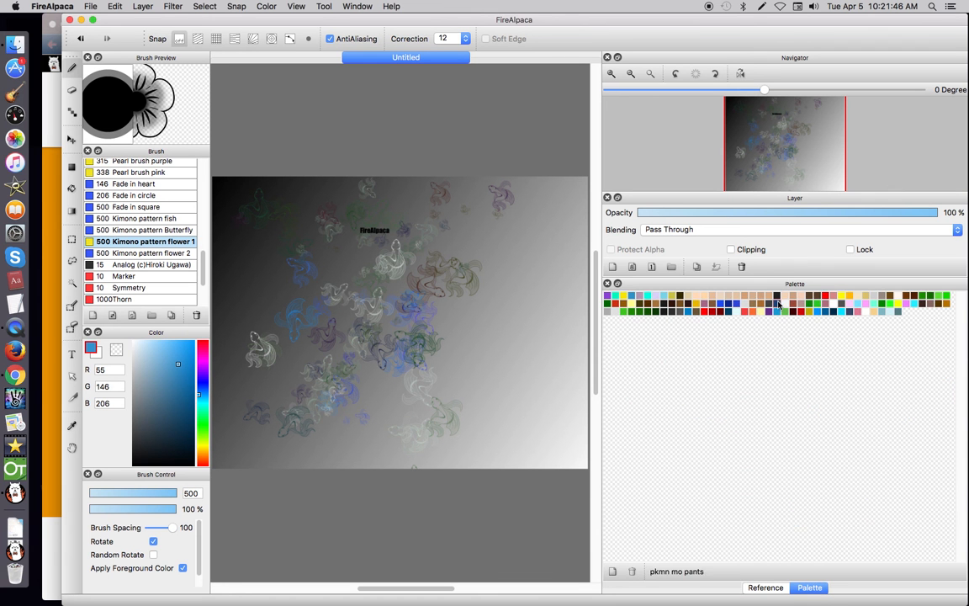
{"action": "left_click_drag", "start_coordinate": [784, 278], "coordinate": [739, 496]}
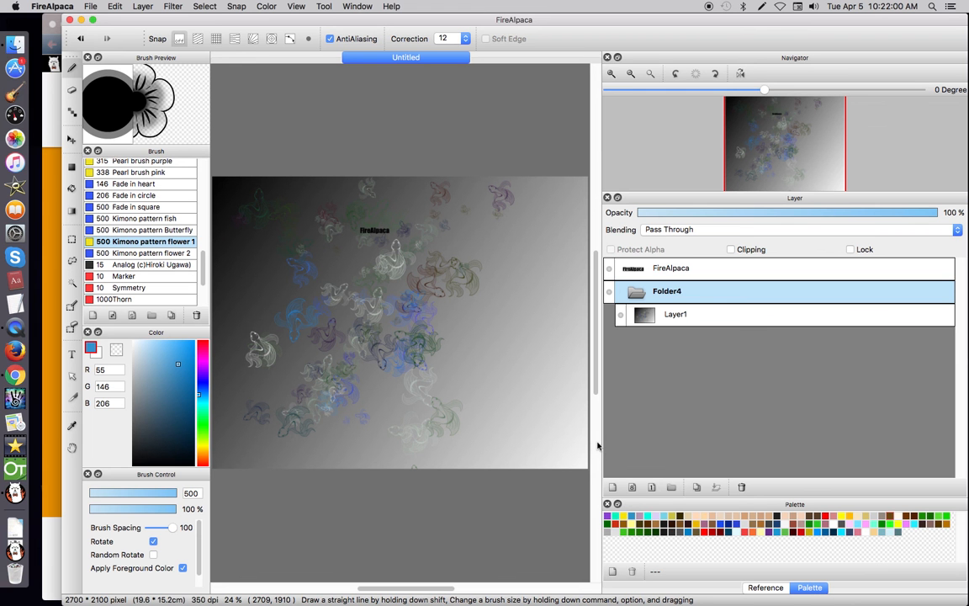
{"action": "left_click_drag", "start_coordinate": [616, 442], "coordinate": [766, 442]}
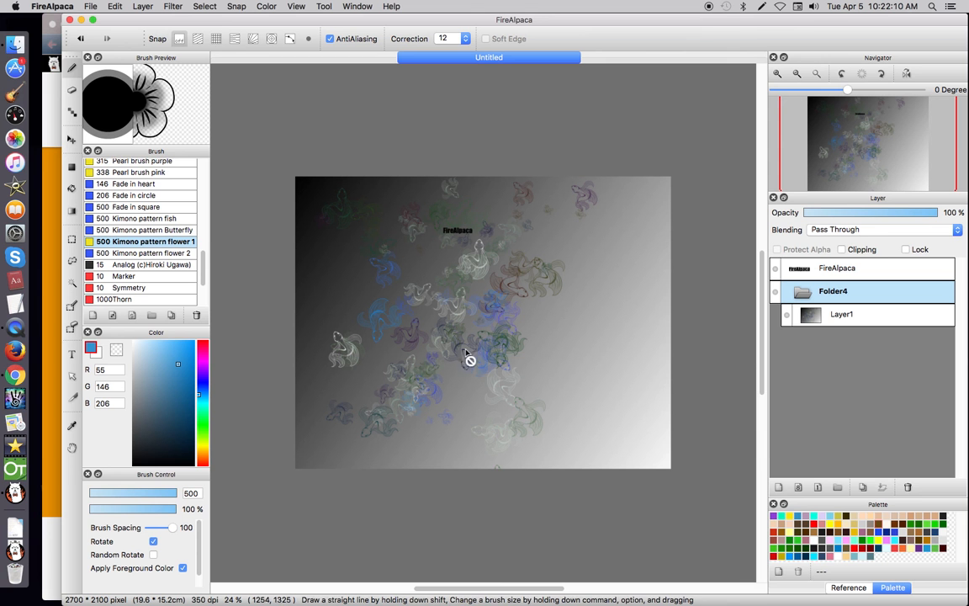
{"action": "scroll", "coordinate": [205, 253], "scroll_direction": "up", "scroll_amount": 1}
{"action": "left_click_drag", "start_coordinate": [204, 254], "coordinate": [214, 156]}
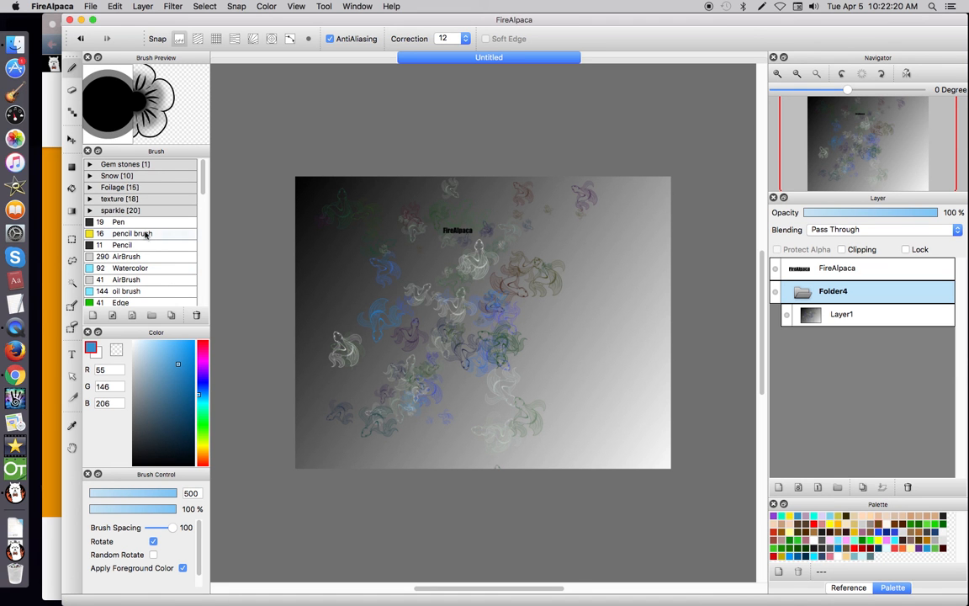
Save the drawing as FireAlpaca tut in FireAlpaca (*.mdp) format in the FireAlpaca folder
{"action": "left_click", "coordinate": [90, 7]}
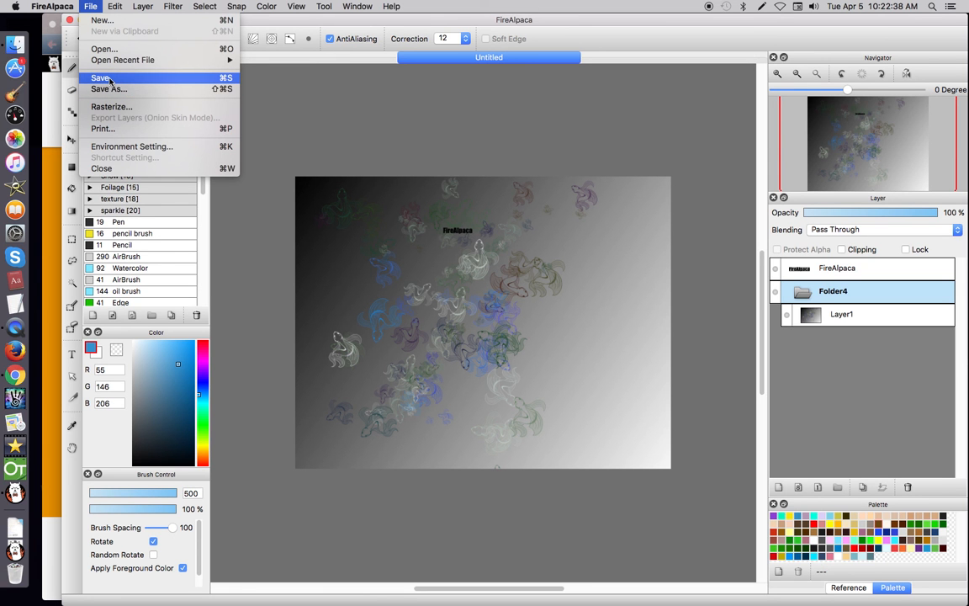
{"action": "left_click", "coordinate": [109, 78]}
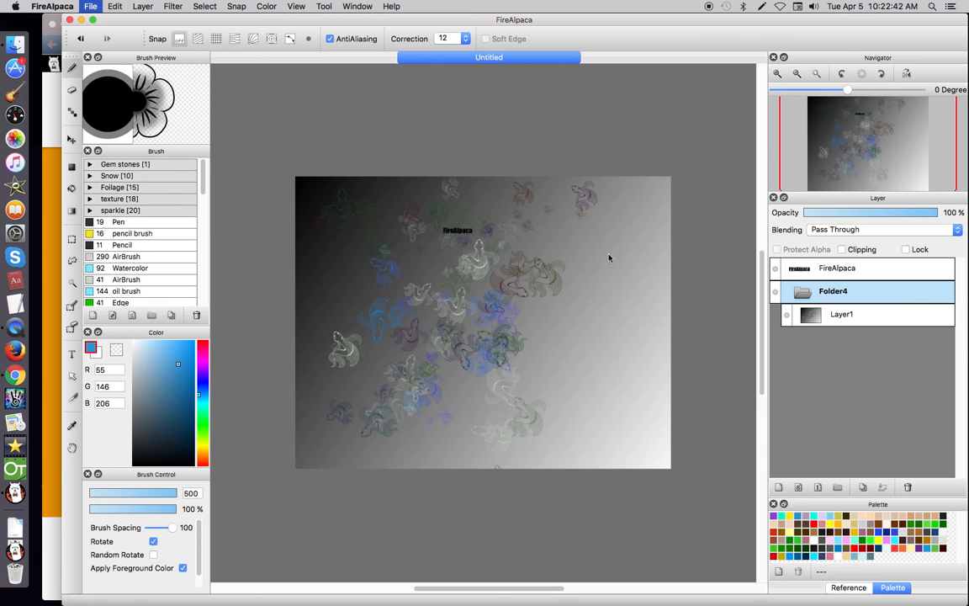
{"action": "left_click", "coordinate": [448, 194]}
{"action": "left_click", "coordinate": [465, 110]}
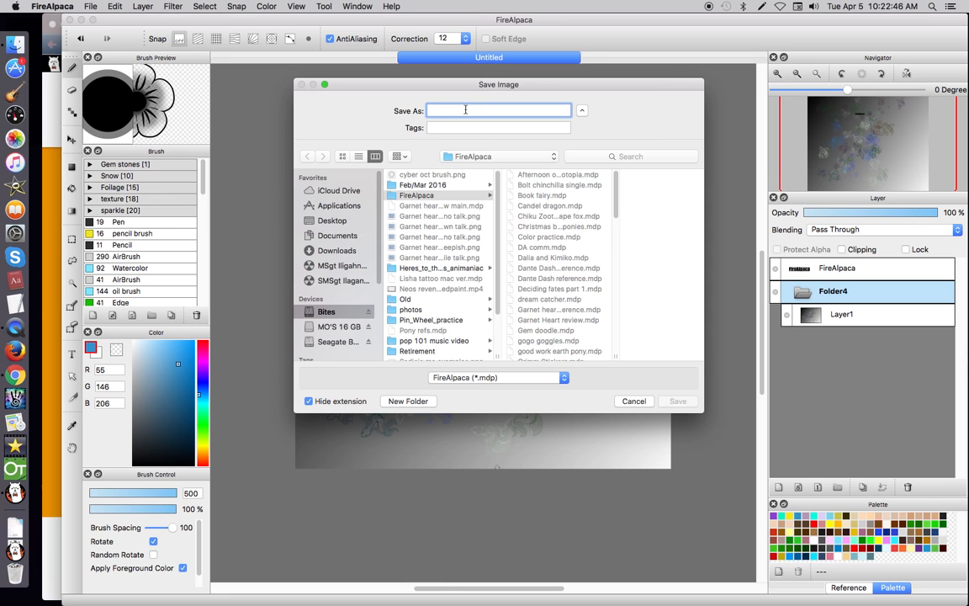
{"action": "type", "text": "Fire Alpaca tut"}
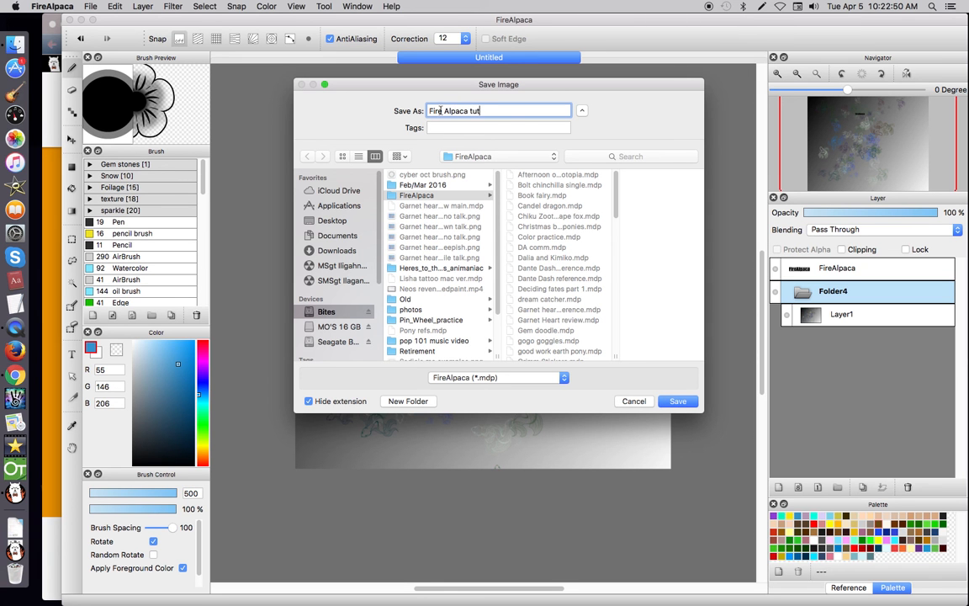
{"action": "left_click", "coordinate": [440, 110]}
{"action": "key", "text": "BackSpace"}
{"action": "left_click", "coordinate": [443, 110]}
{"action": "left_click", "coordinate": [679, 401]}
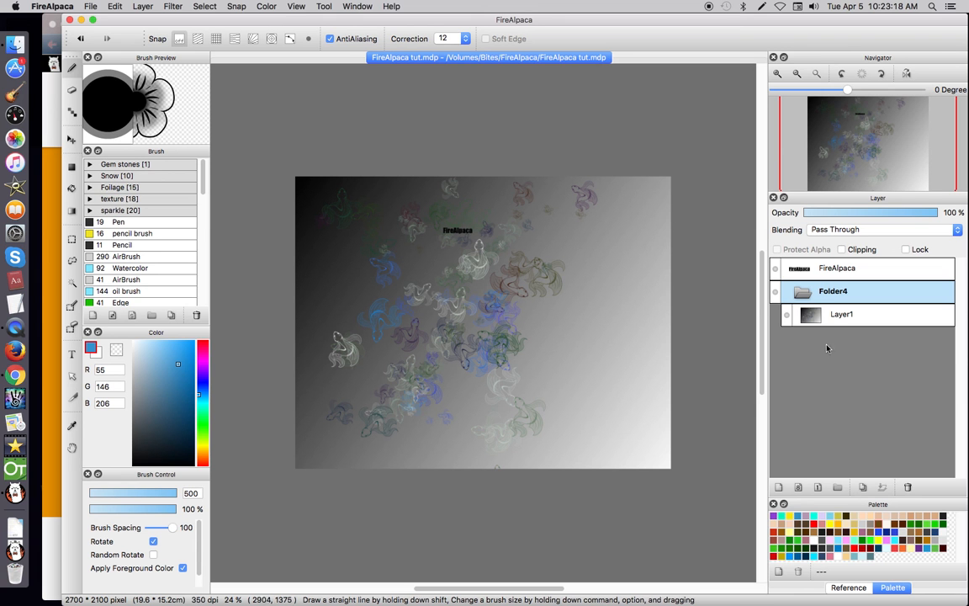
Collapse the layer folder Folder4 and save the drawing again under its existing name
{"action": "left_click", "coordinate": [803, 294]}
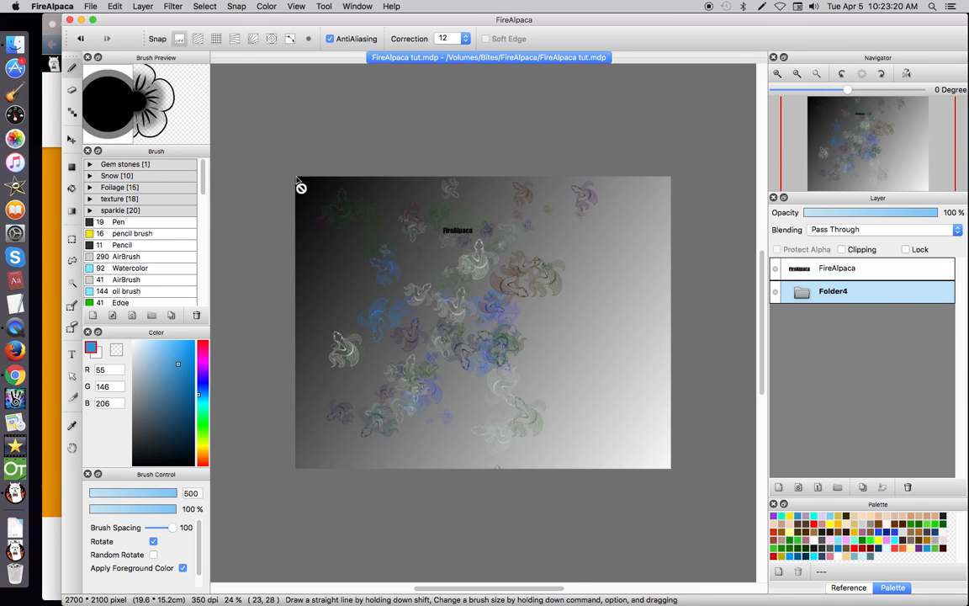
{"action": "left_click", "coordinate": [88, 7]}
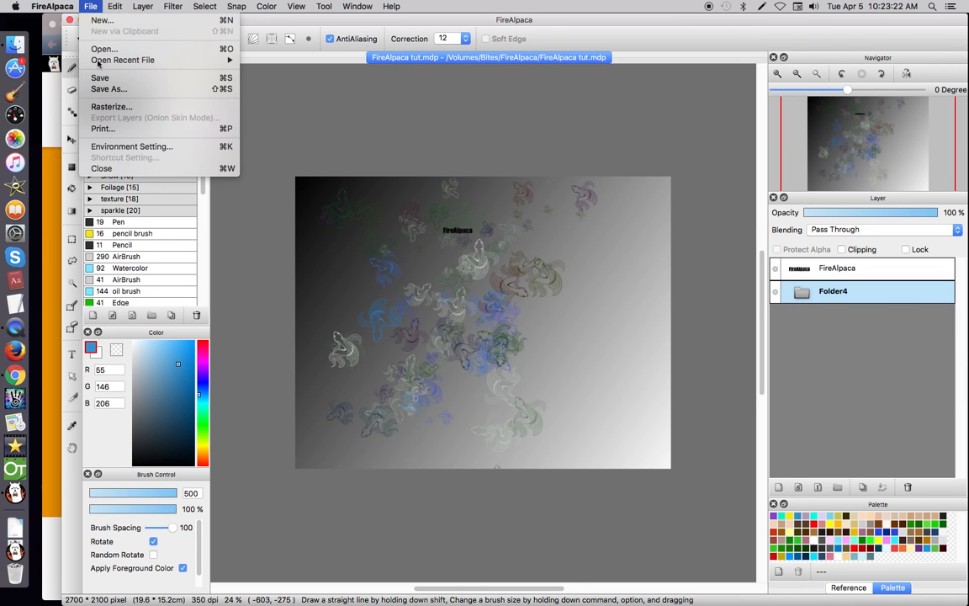
{"action": "left_click", "coordinate": [162, 78]}
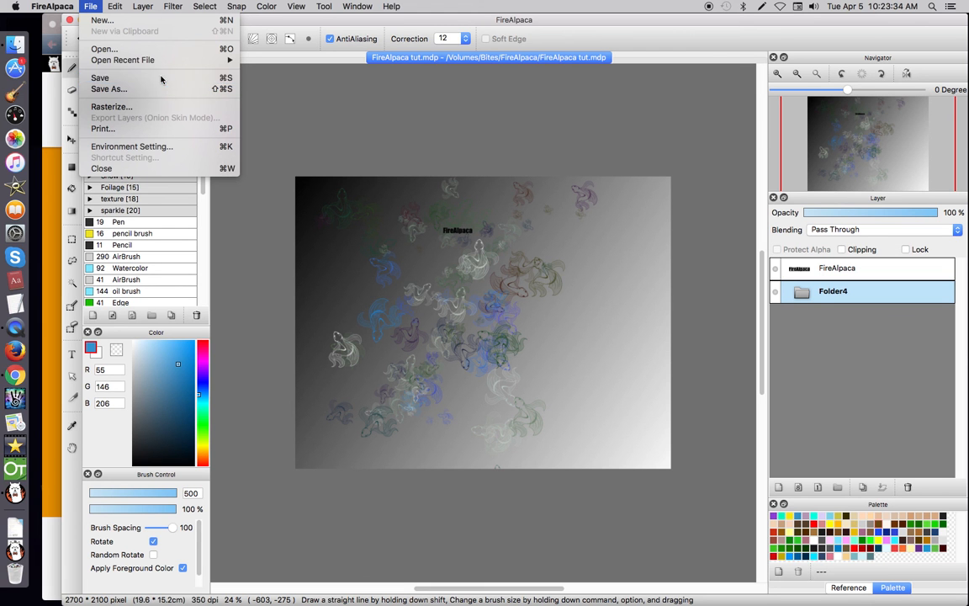
Save a copy of the drawing as FireAlpaca tut in the PNG folder, using PNG format with the Transparent PNG setting
{"action": "left_click", "coordinate": [90, 6]}
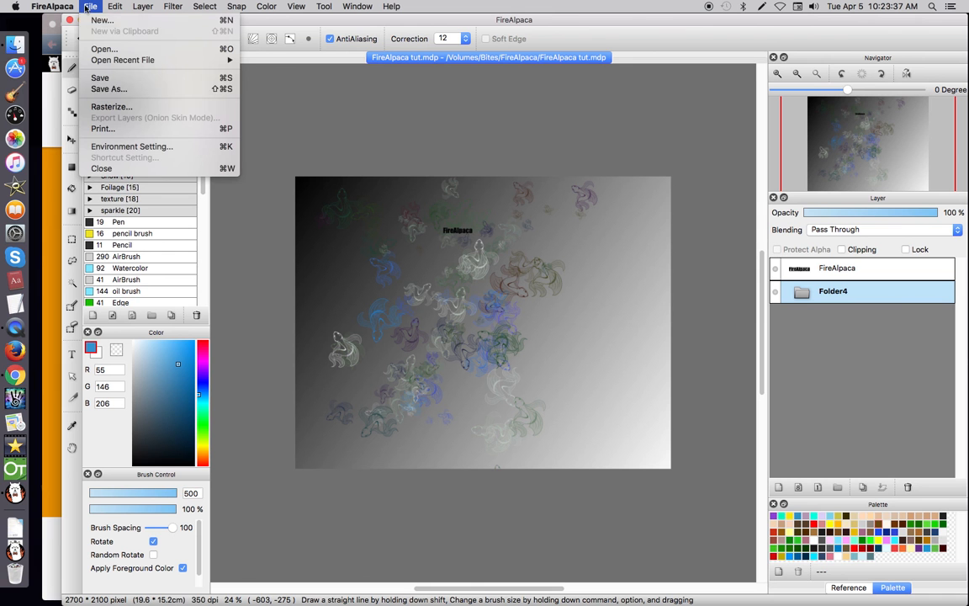
{"action": "left_click", "coordinate": [140, 89]}
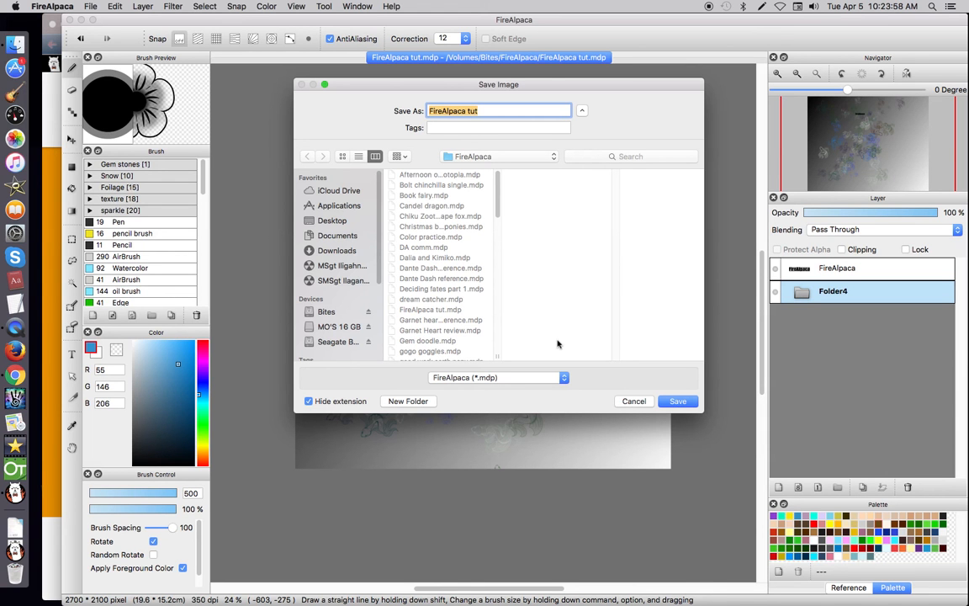
{"action": "left_click", "coordinate": [553, 378]}
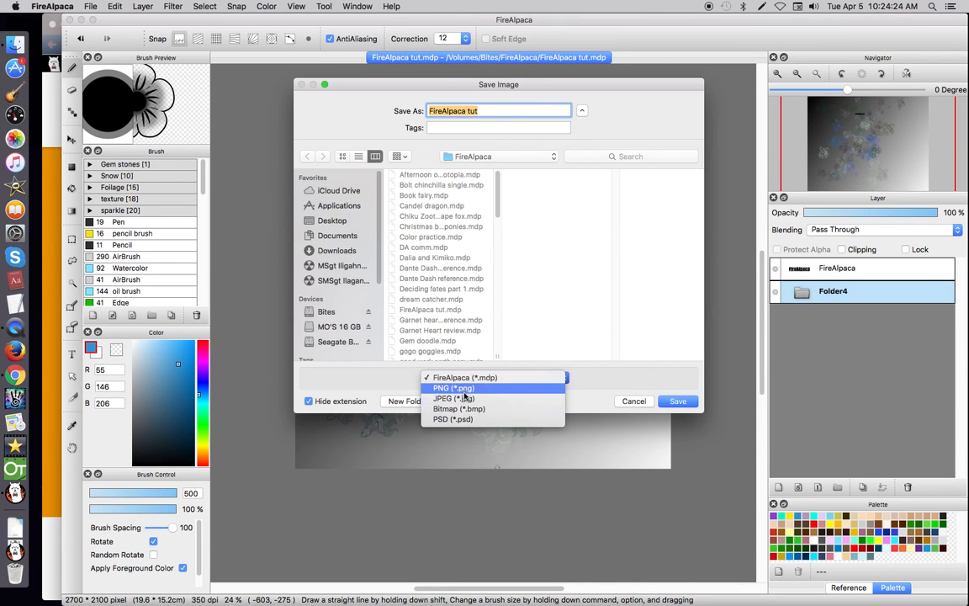
{"action": "left_click", "coordinate": [453, 387]}
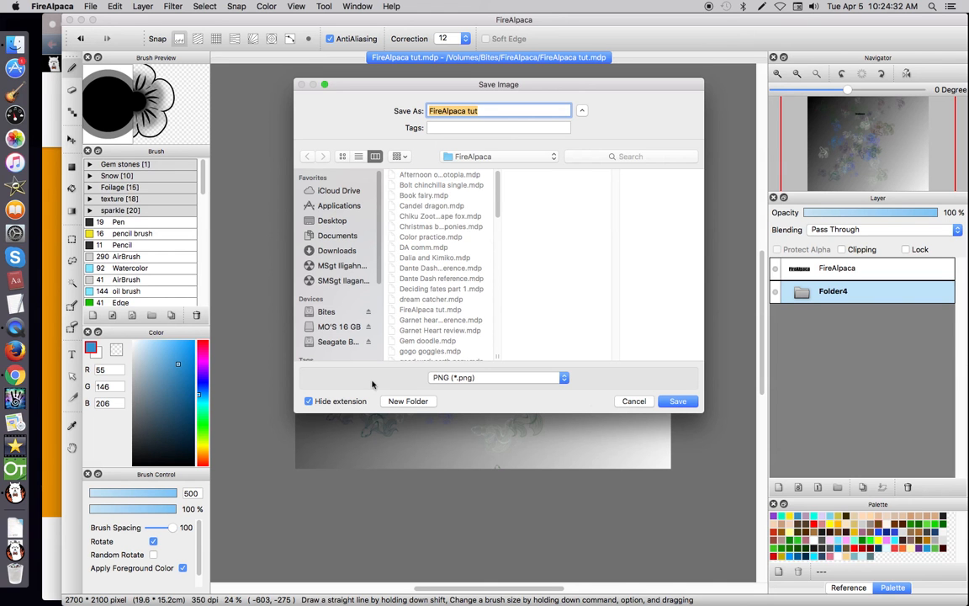
{"action": "scroll", "coordinate": [490, 281], "scroll_direction": "down", "scroll_amount": 10}
{"action": "scroll", "coordinate": [490, 281], "scroll_direction": "down", "scroll_amount": 2}
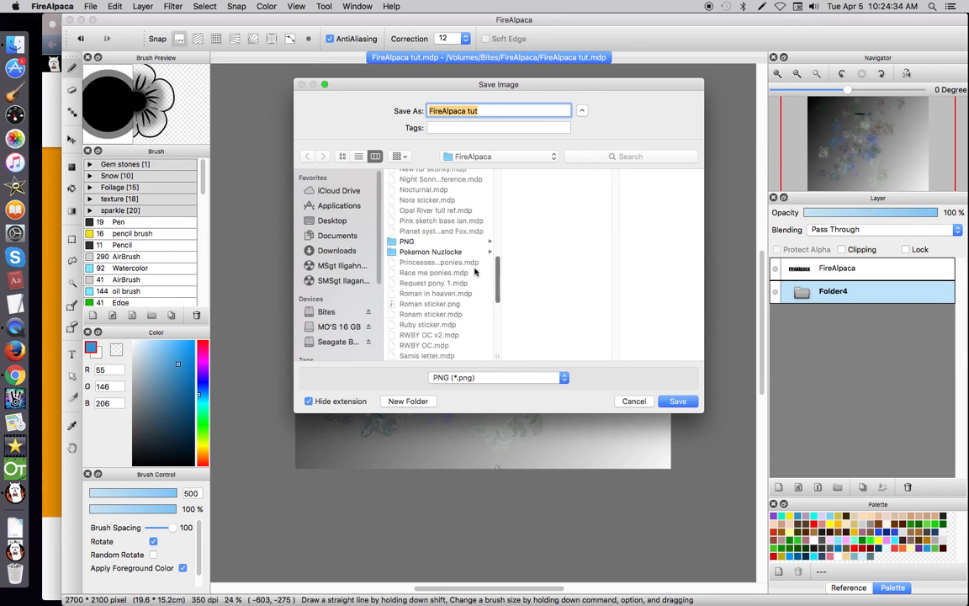
{"action": "left_click", "coordinate": [429, 243]}
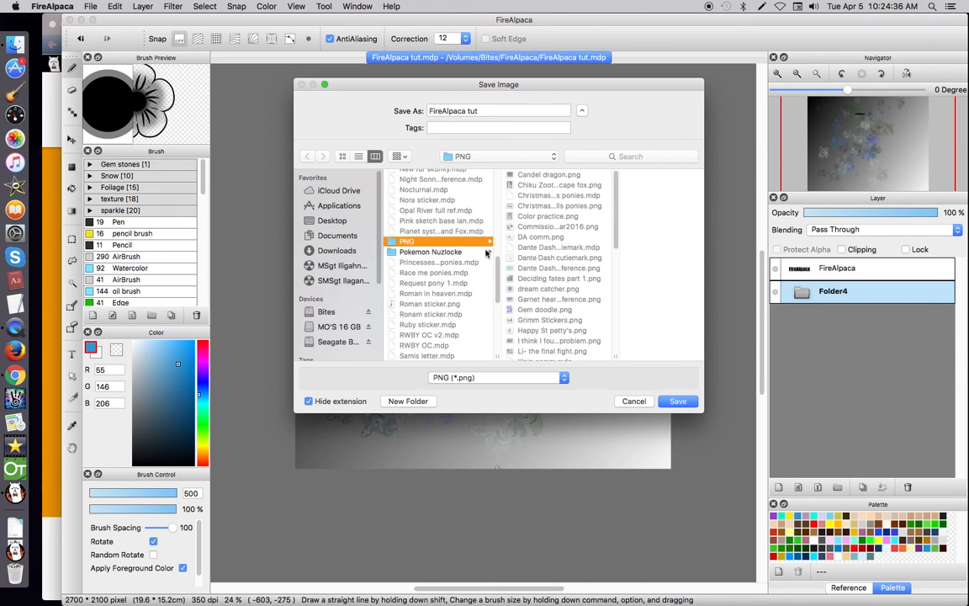
{"action": "left_click", "coordinate": [677, 402]}
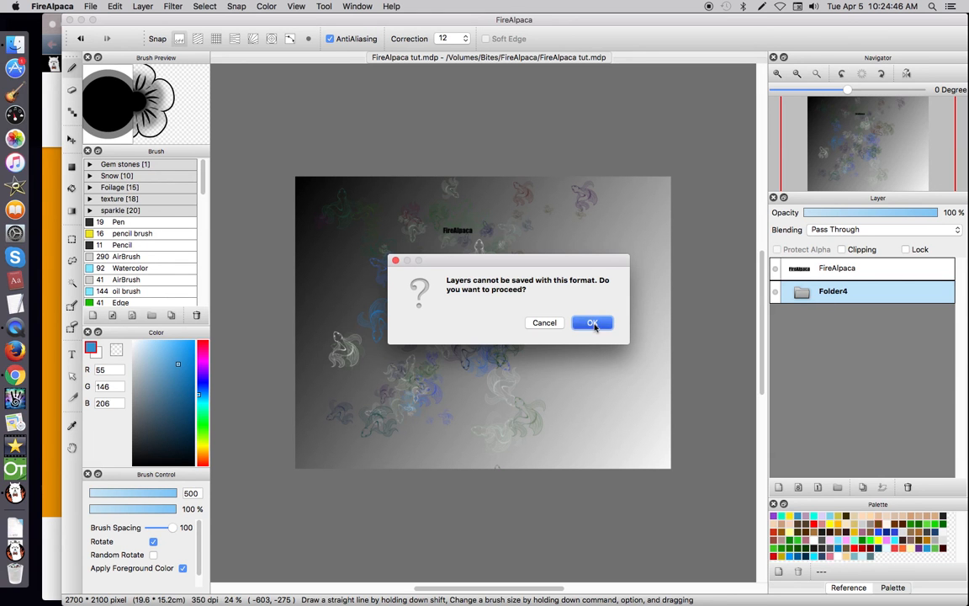
{"action": "left_click", "coordinate": [593, 324]}
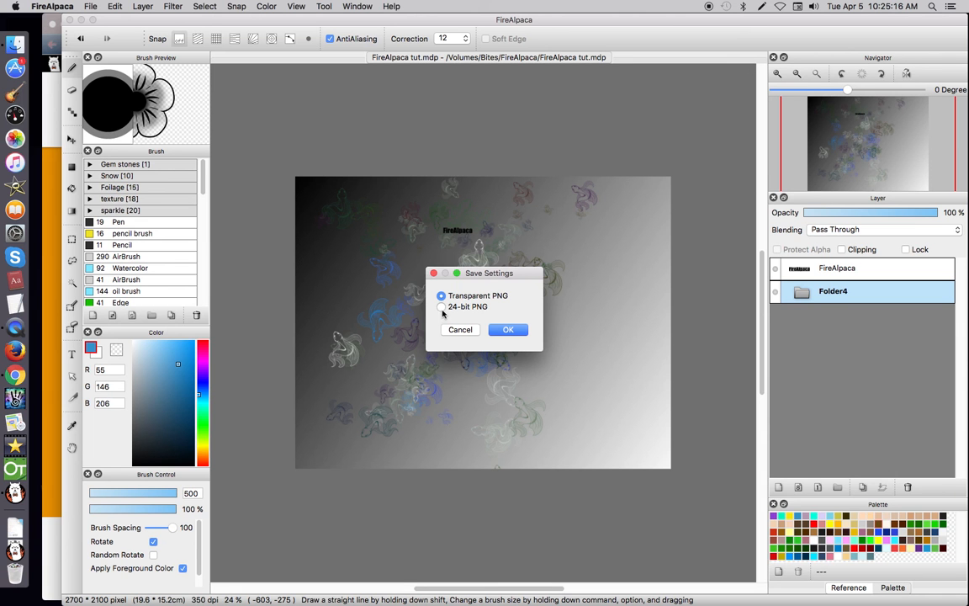
{"action": "left_click", "coordinate": [508, 330]}
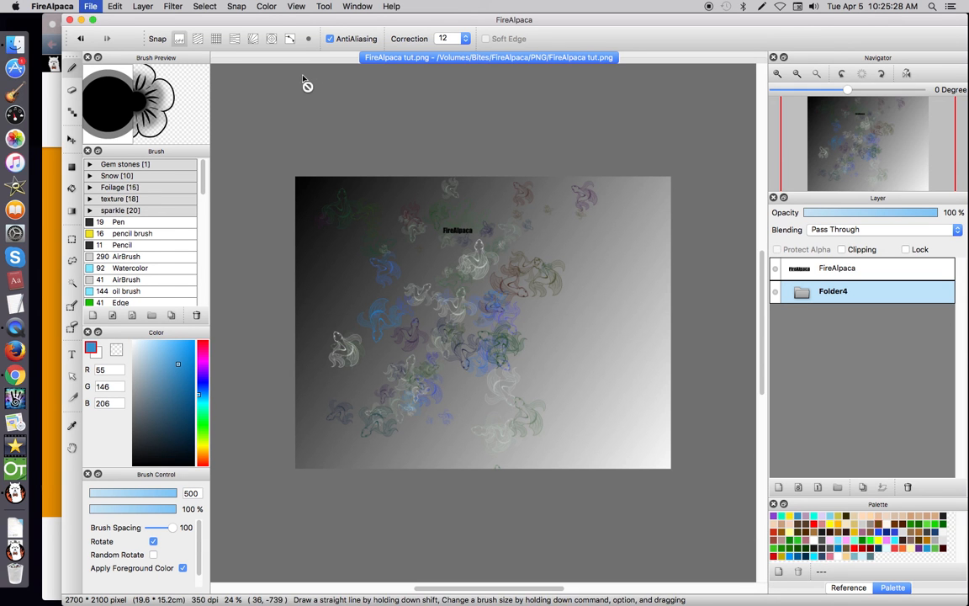
Close the drawing and reopen FireAlpaca tut.png from the recent files
{"action": "key", "text": "super+w"}
{"action": "left_click", "coordinate": [90, 7]}
{"action": "mouse_move", "coordinate": [91, 7]}
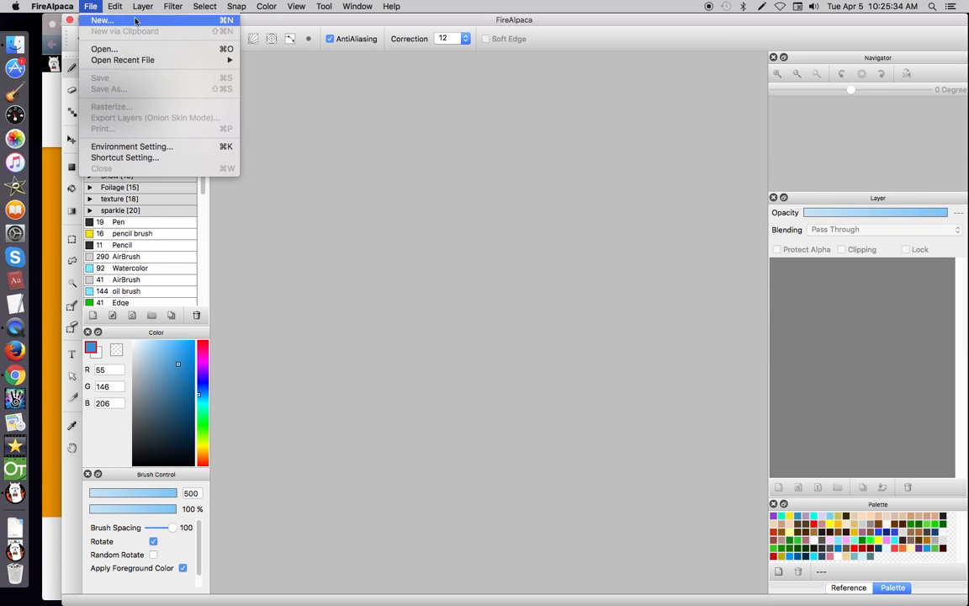
{"action": "mouse_move", "coordinate": [127, 67]}
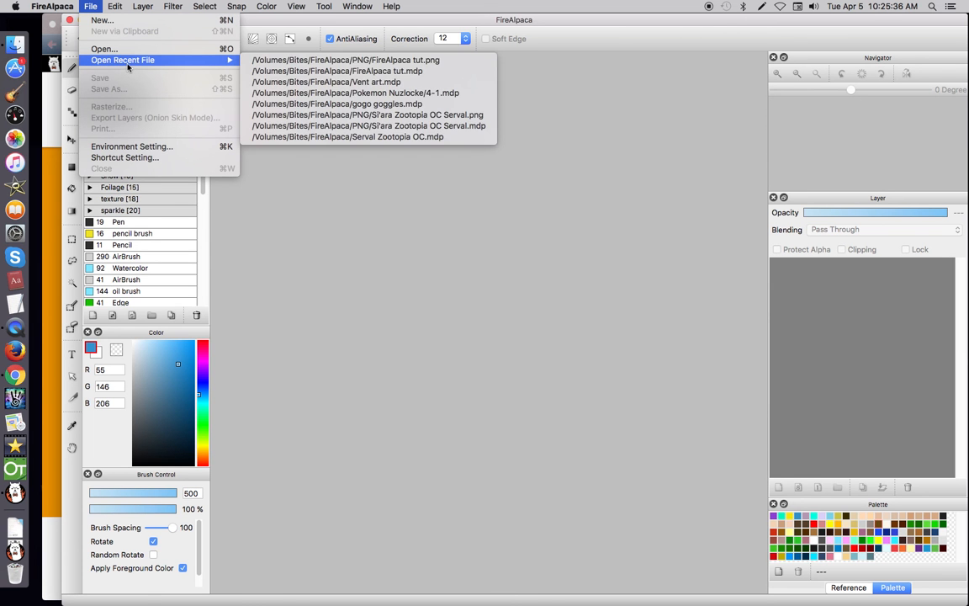
{"action": "left_click", "coordinate": [287, 64]}
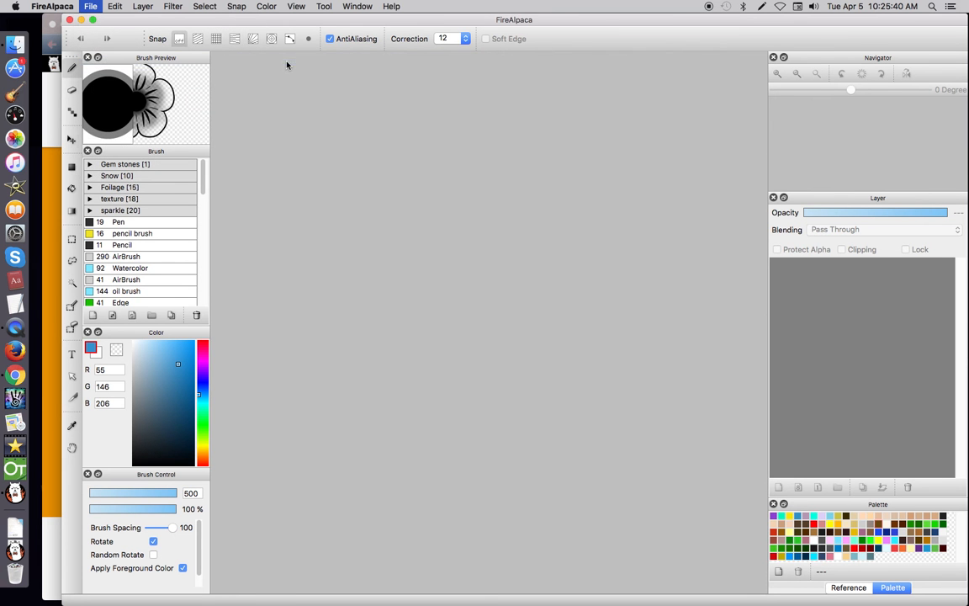